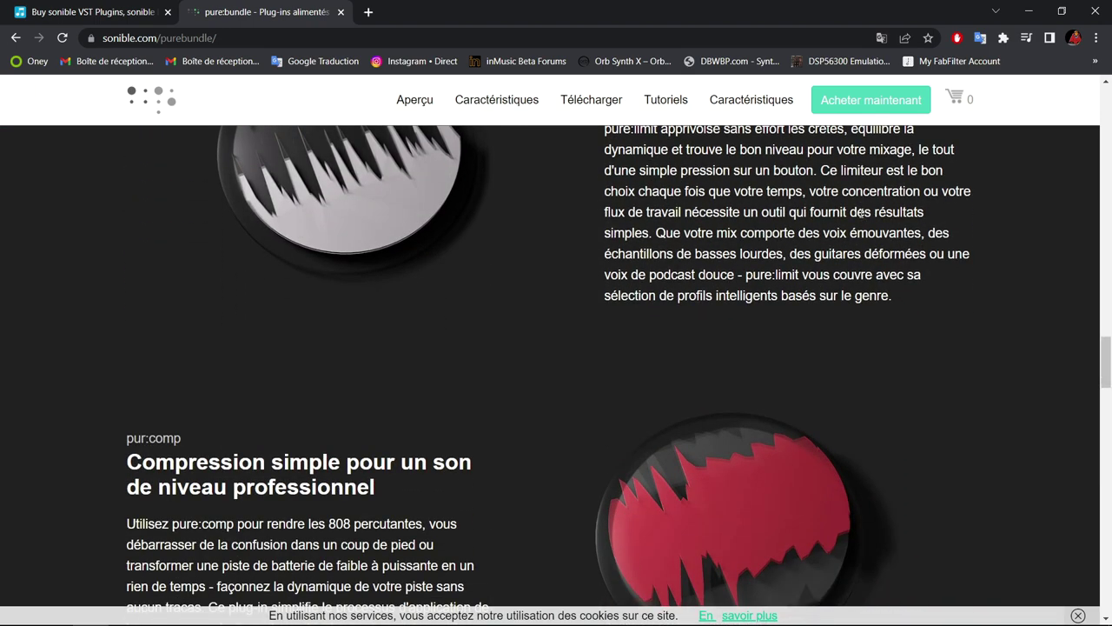
Step: Review the pure:bundle offer and tutorials on sonible's site and compare them with the sonible deals on Plugin Boutique
scroll(861, 212, "down", 6)
scroll(860, 212, "down", 6)
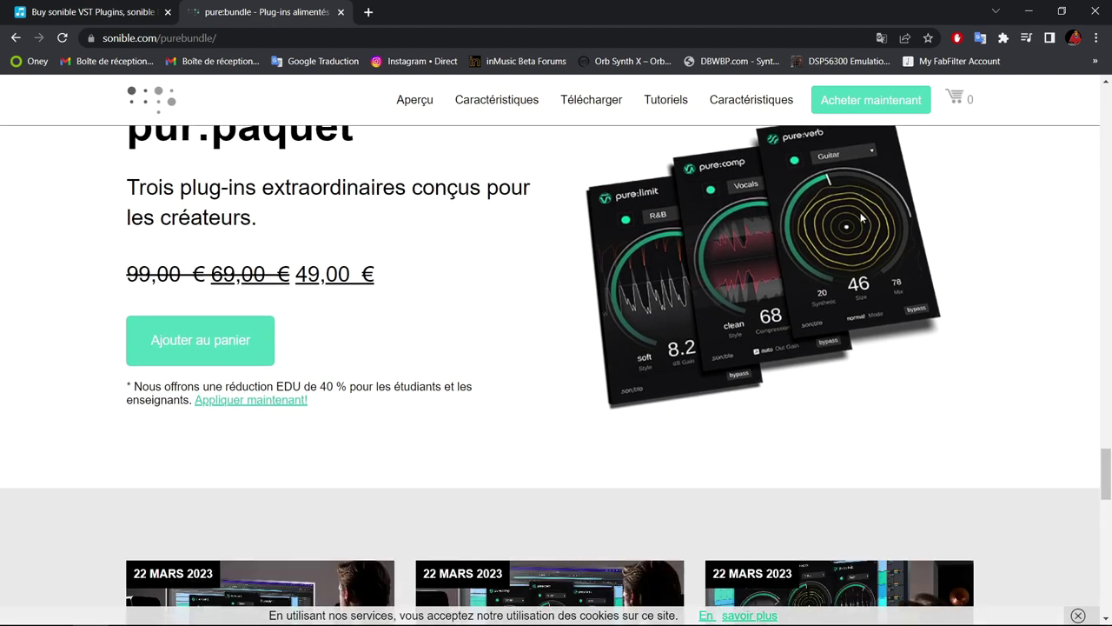
scroll(860, 217, "down", 2)
scroll(860, 218, "down", 2)
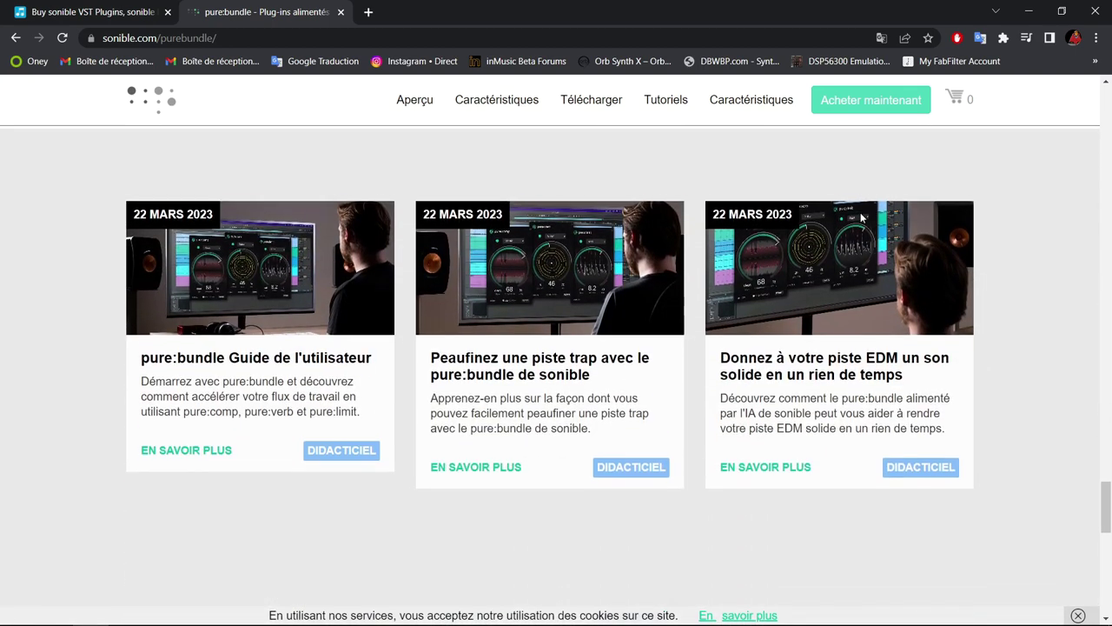
scroll(861, 219, "up", 3)
scroll(860, 217, "up", 3)
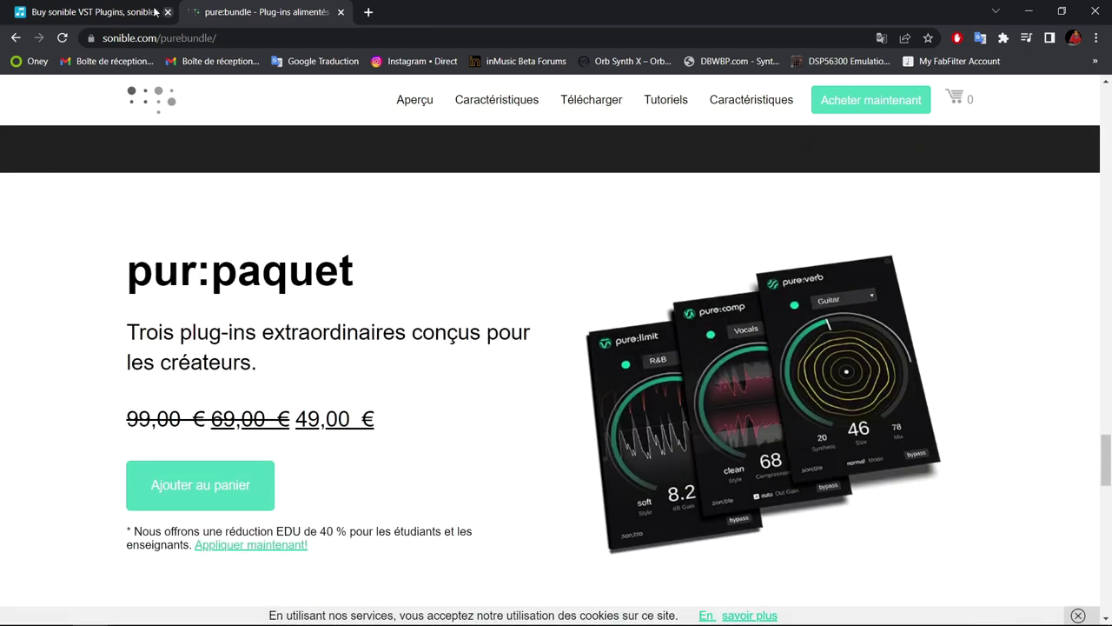
left_click(116, 15)
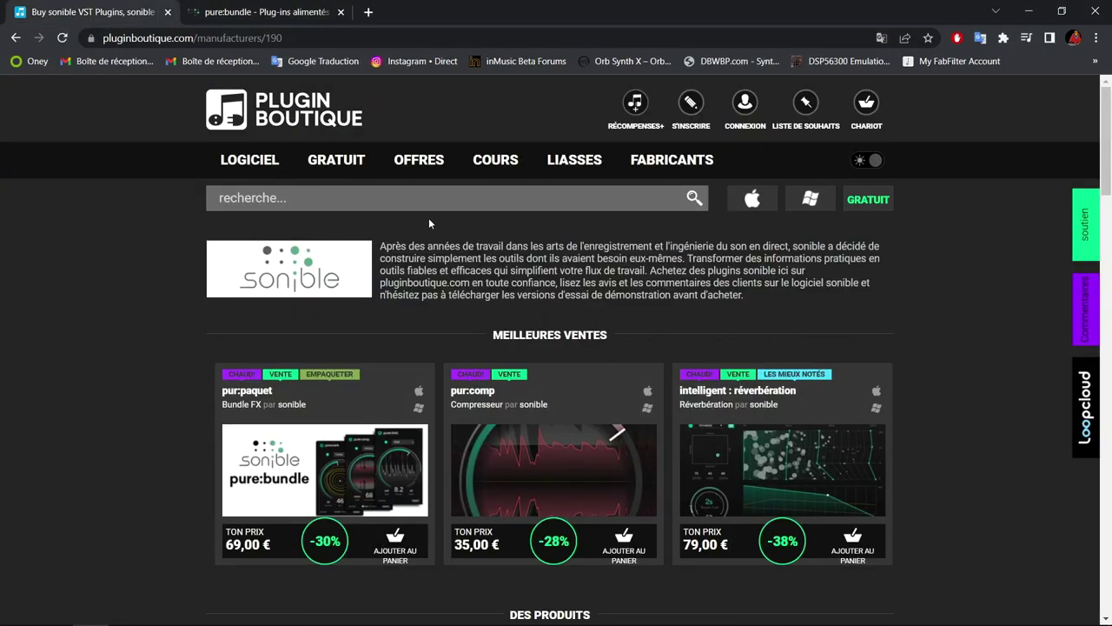
scroll(429, 224, "down", 2)
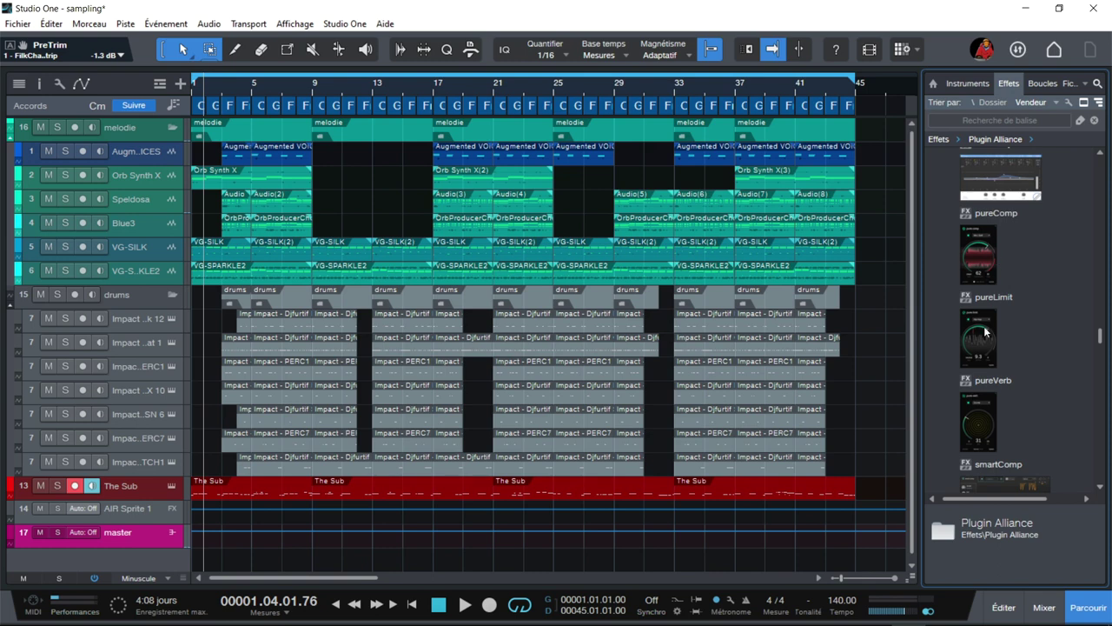
Step: In Studio One, locate Focusrite's Balancer among the effects and open the Balancer inserted on the mixer's master channel
left_click_drag(1102, 343, 1109, 220)
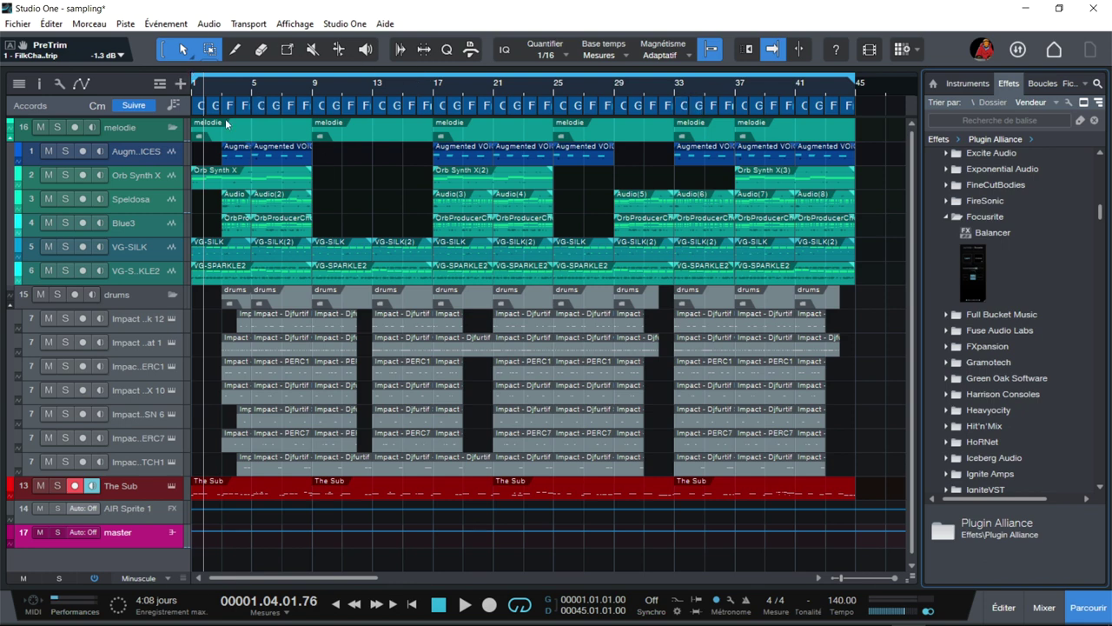
key("F3")
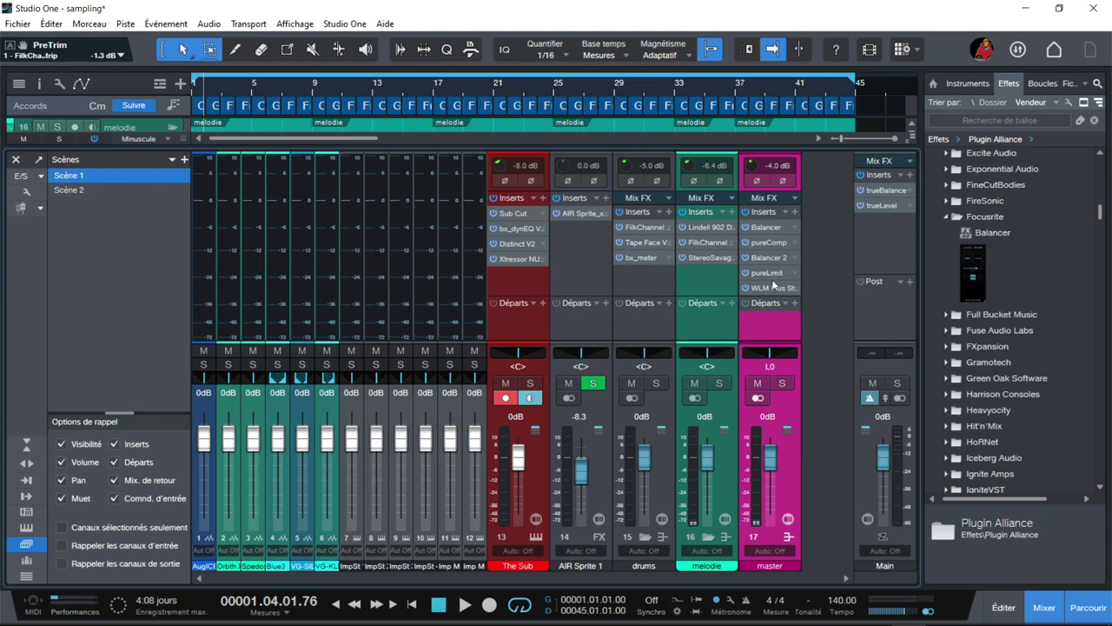
left_click(764, 228)
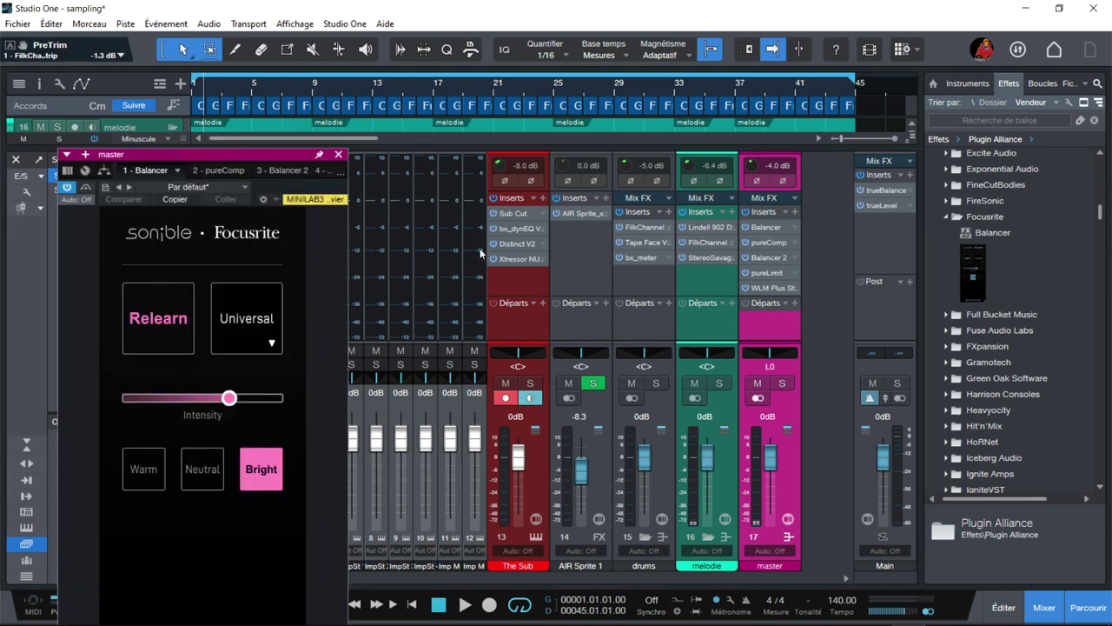
left_click_drag(300, 124, 355, 39)
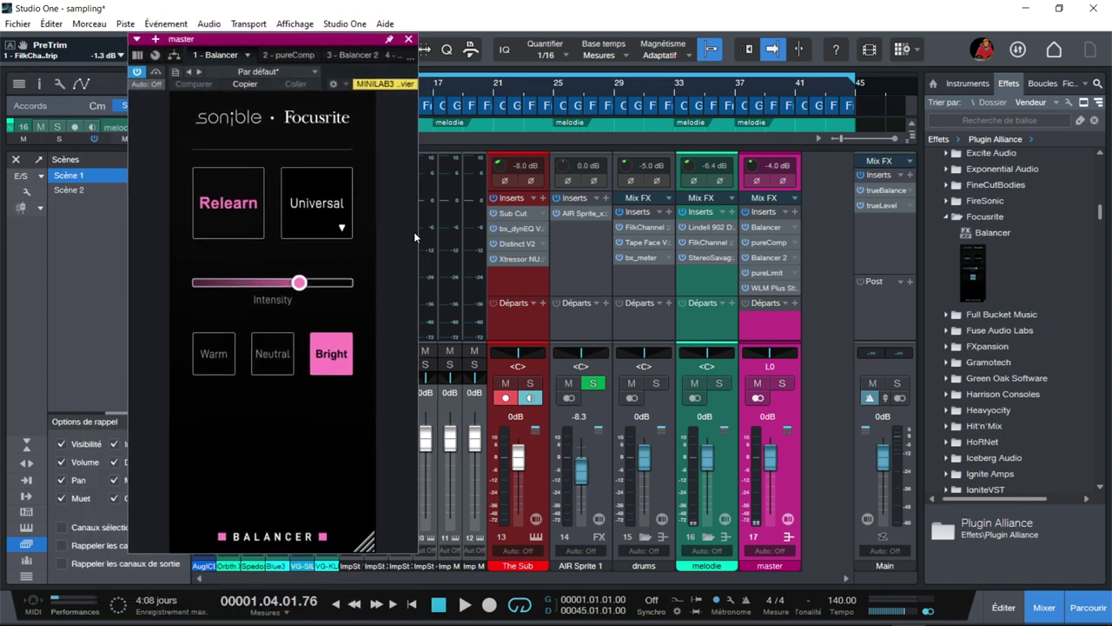
Step: View the master channel's remaining inserts in order: pureComp, Balancer 2, pureLimit and WLM Plus Stereo
left_click(309, 55)
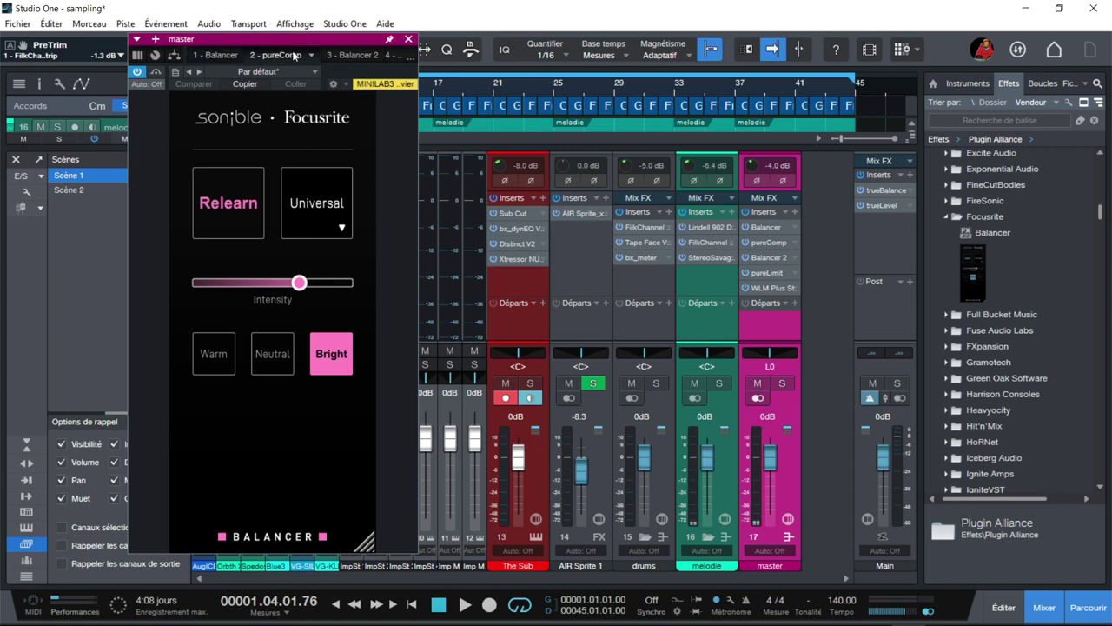
left_click(347, 54)
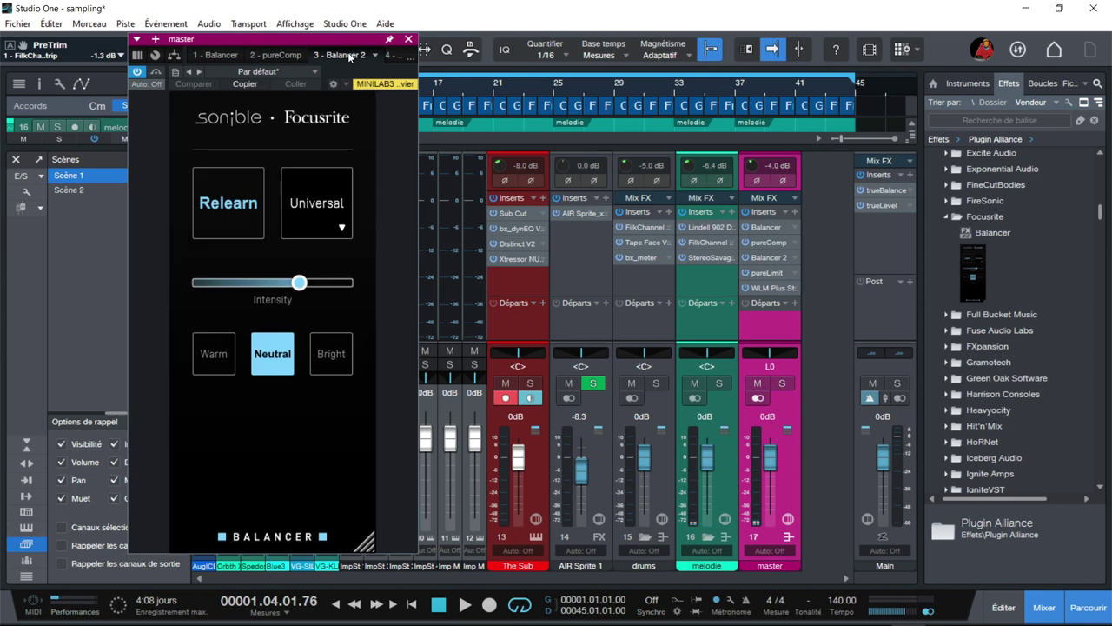
left_click(388, 58)
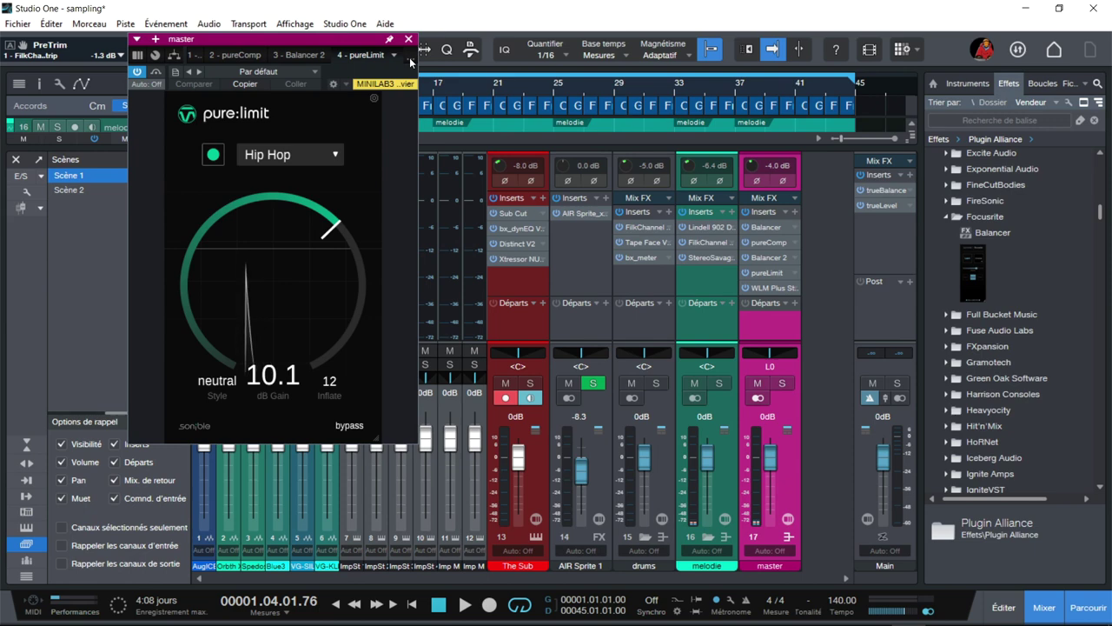
left_click(394, 55)
left_click(381, 136)
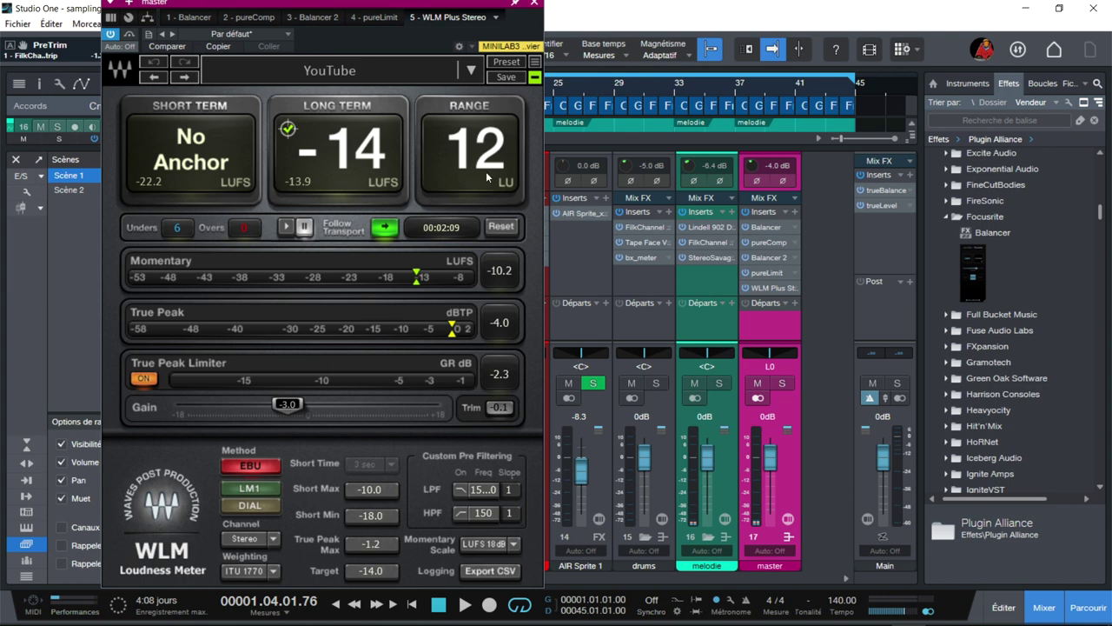
Step: Inspect the trueBalance and trueLevel analysers on the Main output and close their windows
left_click(890, 189)
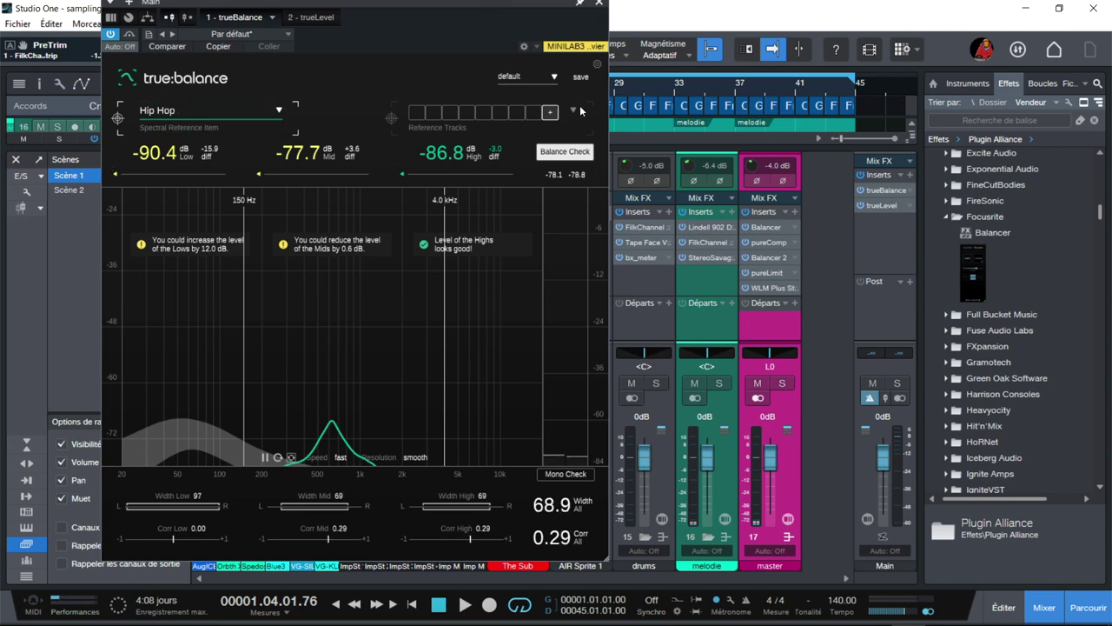
left_click(881, 206)
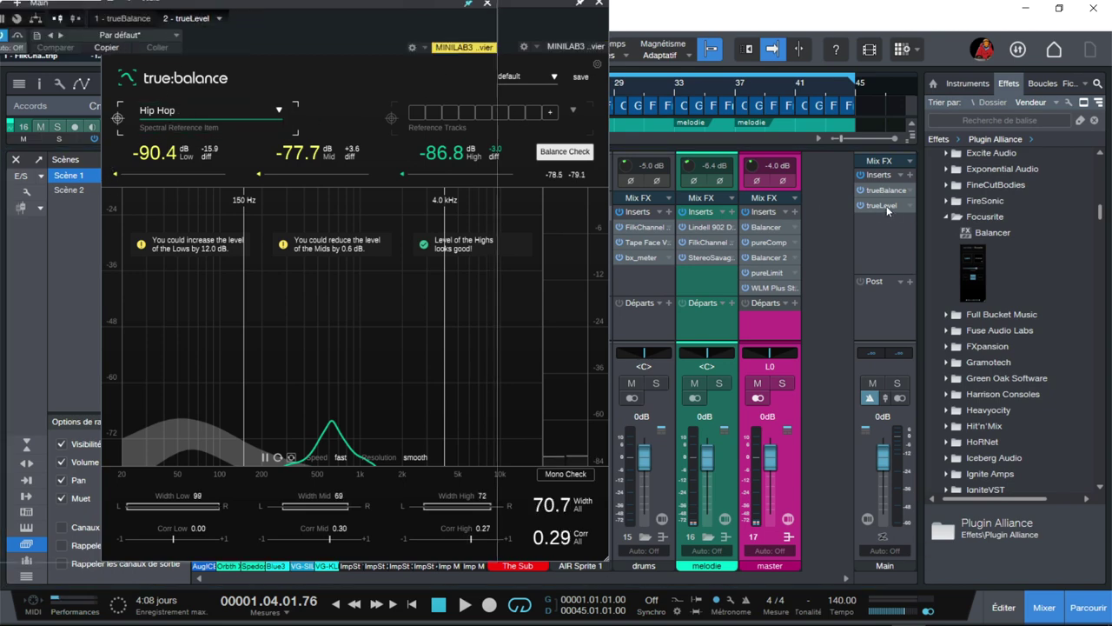
left_click_drag(517, 4, 1009, 6)
left_click(1034, 11)
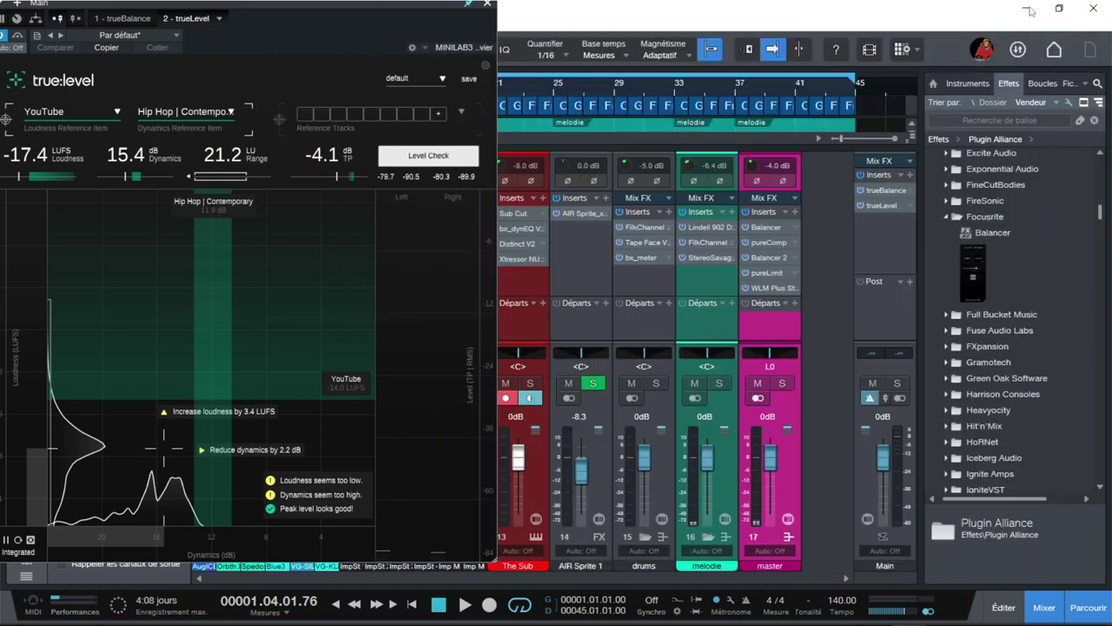
left_click(488, 5)
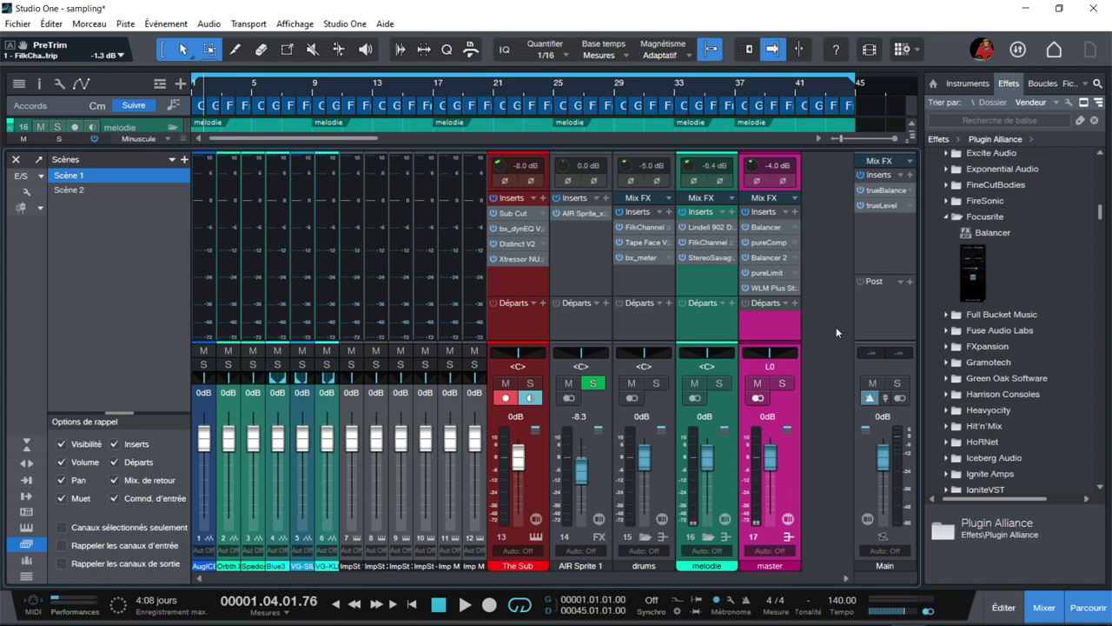
Step: Play the song from the start, bypass all inserts on the master channel during playback, and stop
key("Home")
key("space")
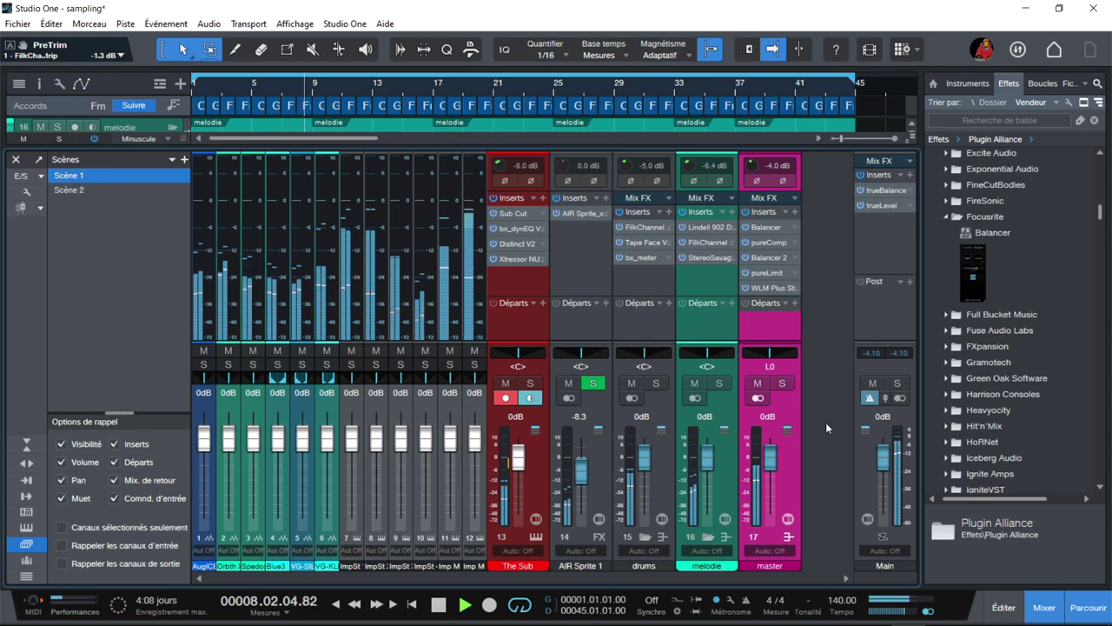
key("F3")
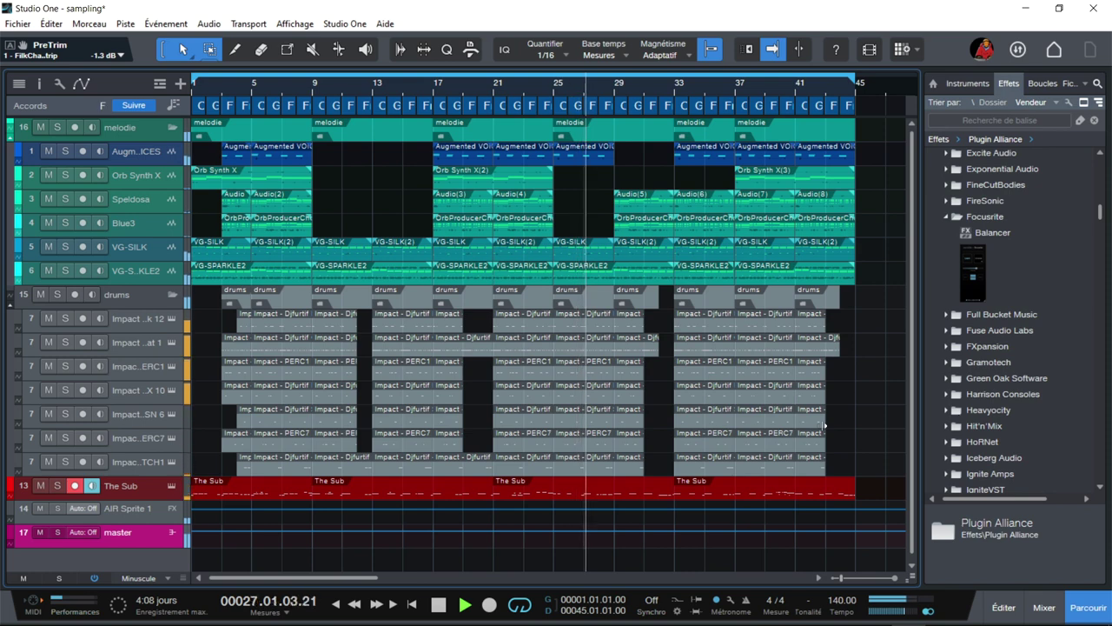
key("F3")
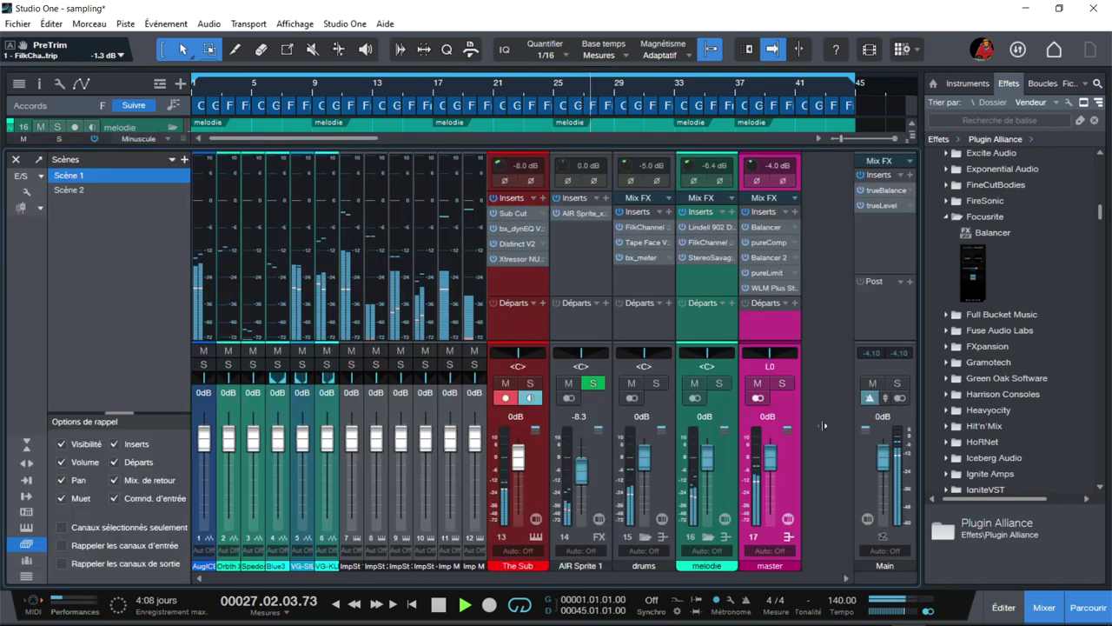
left_click(748, 215)
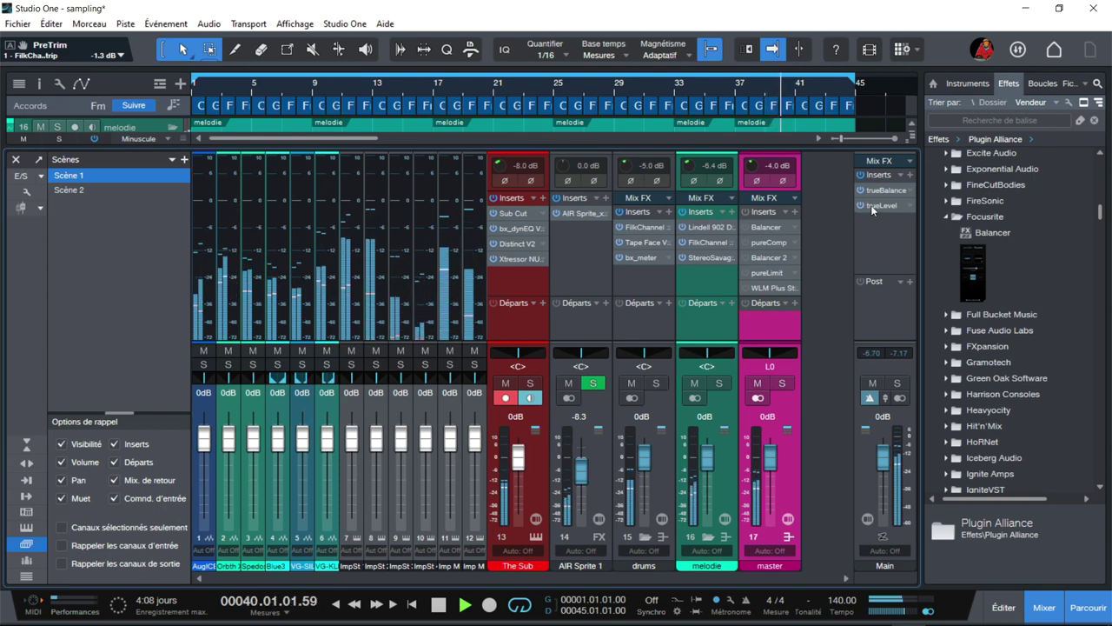
key("space")
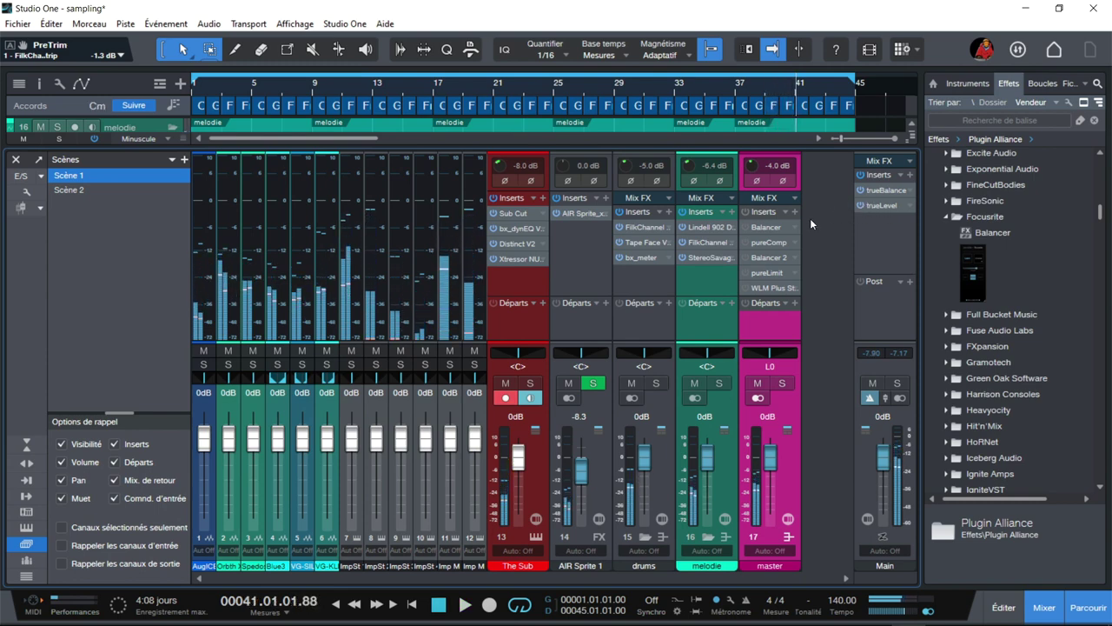
Step: Open pureComp on the master channel and look through its full list of source profiles, keeping Mix | Moderate
left_click(771, 242)
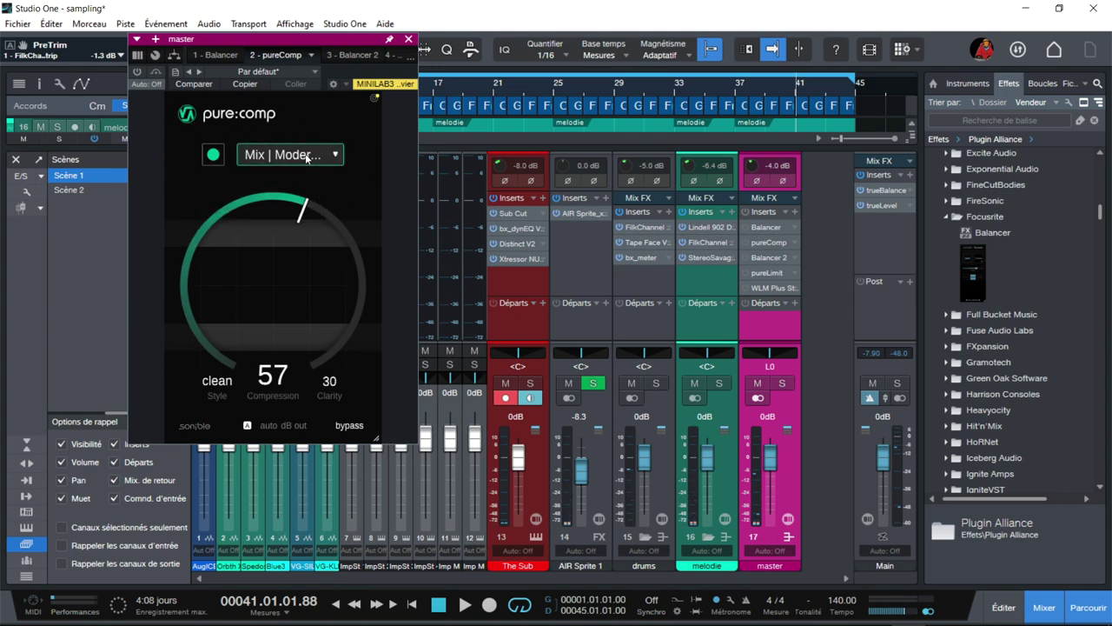
left_click(213, 153)
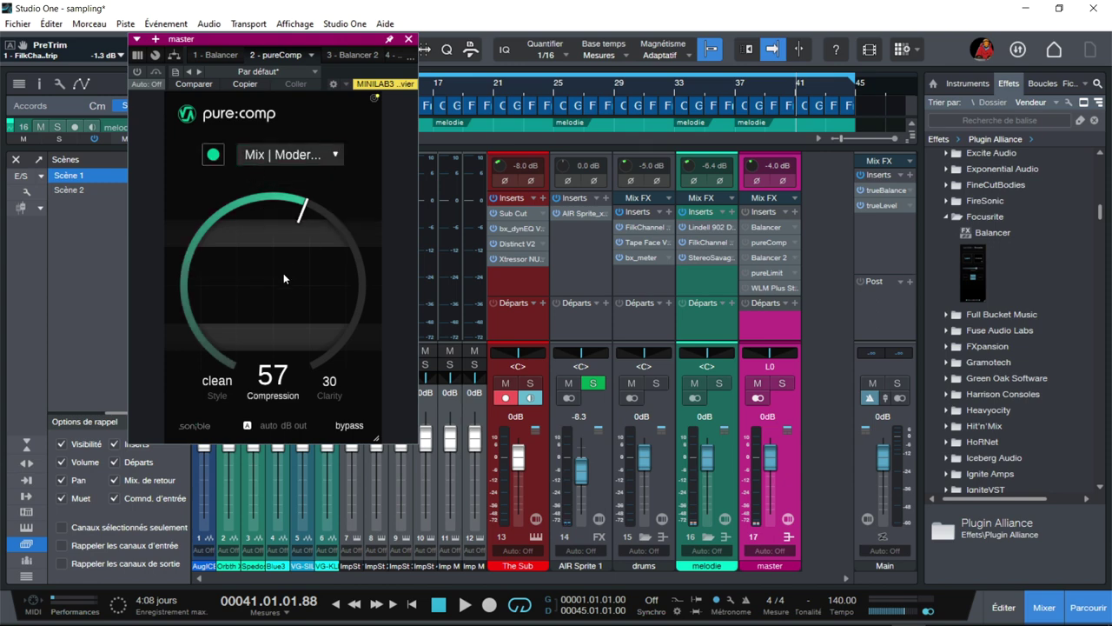
left_click(334, 155)
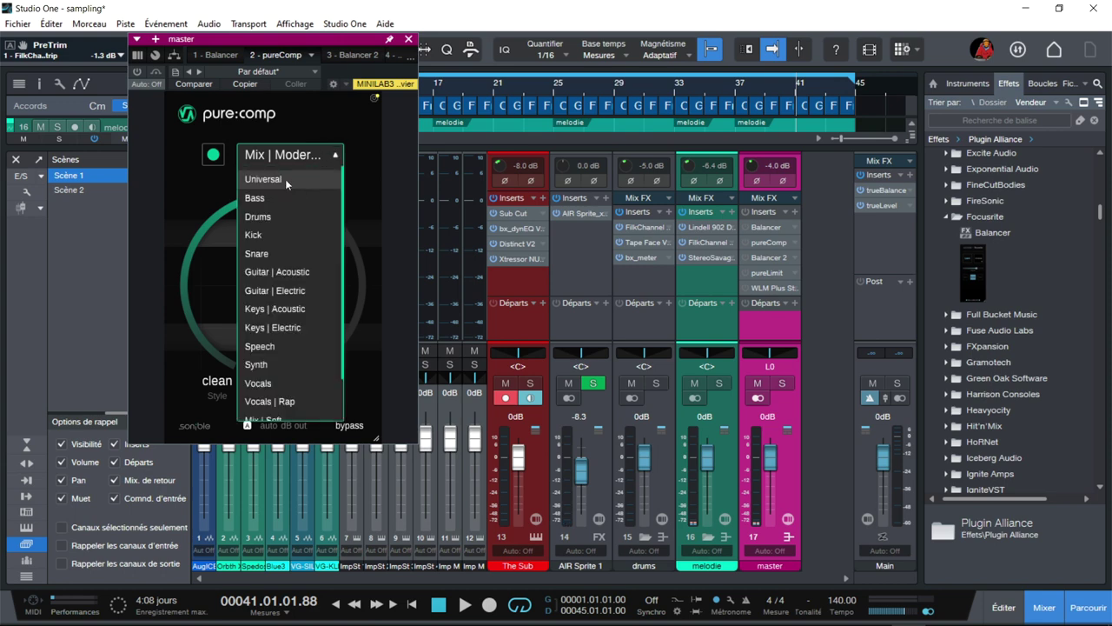
scroll(330, 183, "down", 1)
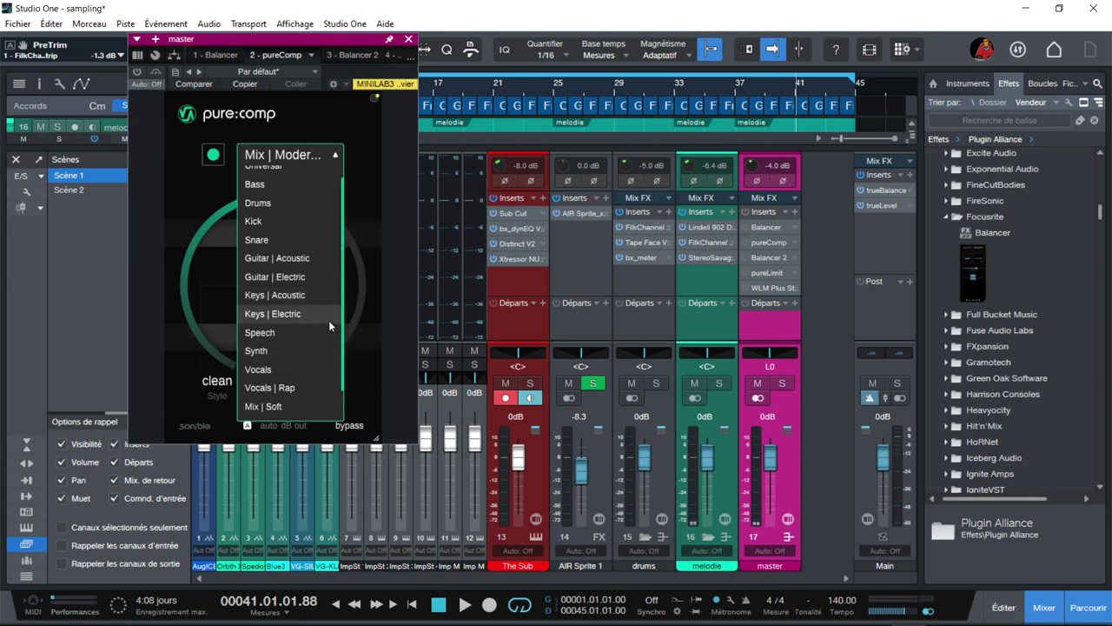
scroll(312, 365, "down", 2)
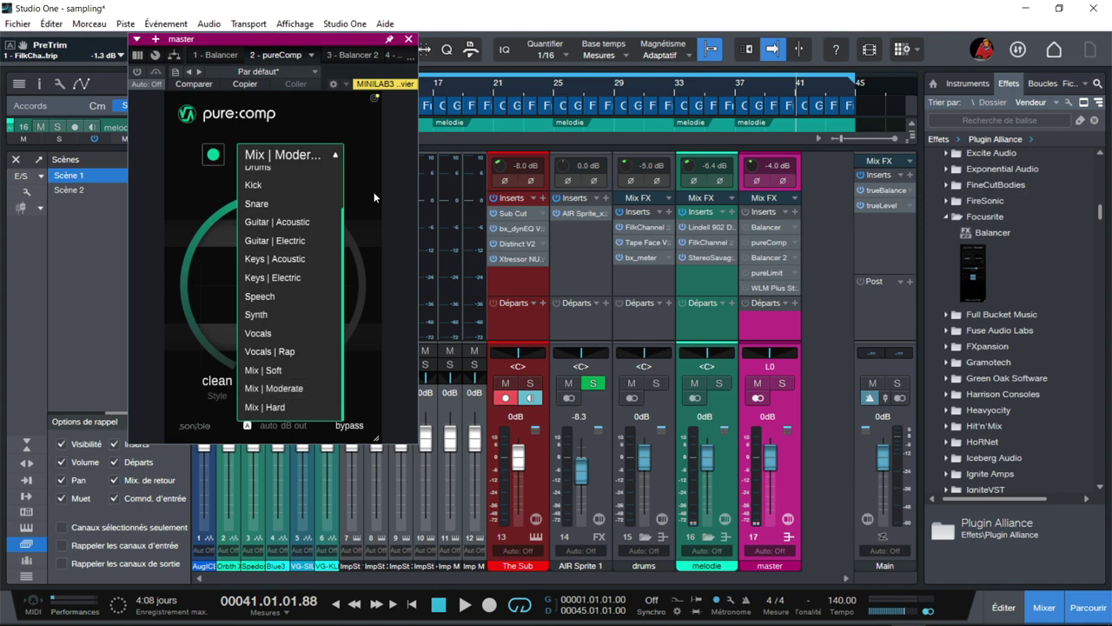
left_click(374, 198)
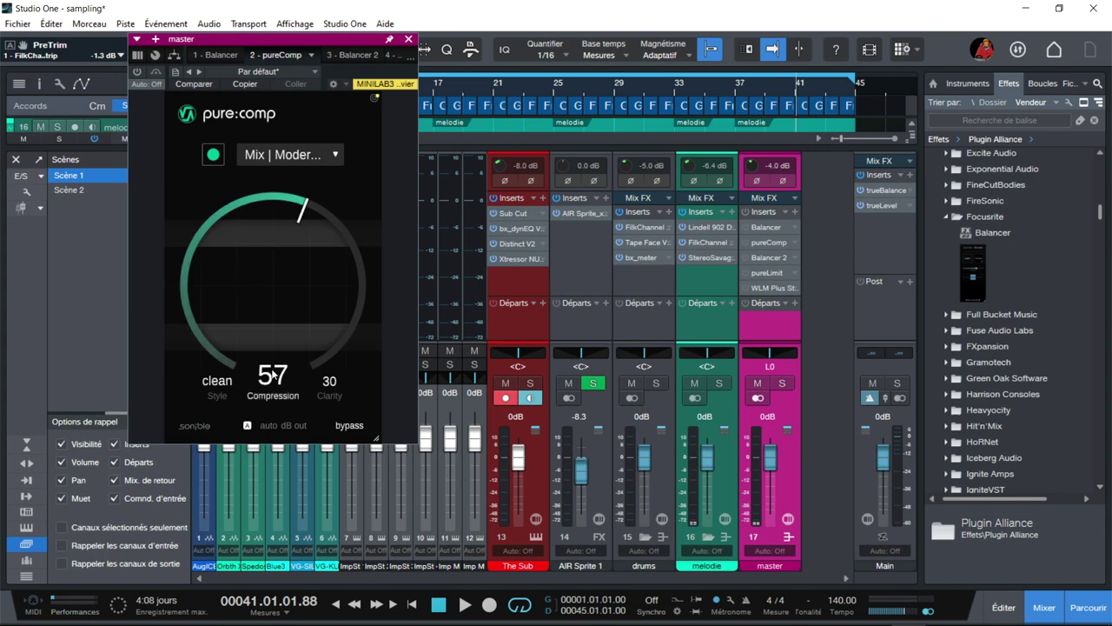
Step: Cycle pureComp's style through mixed and dirty back to clean
left_click(211, 387)
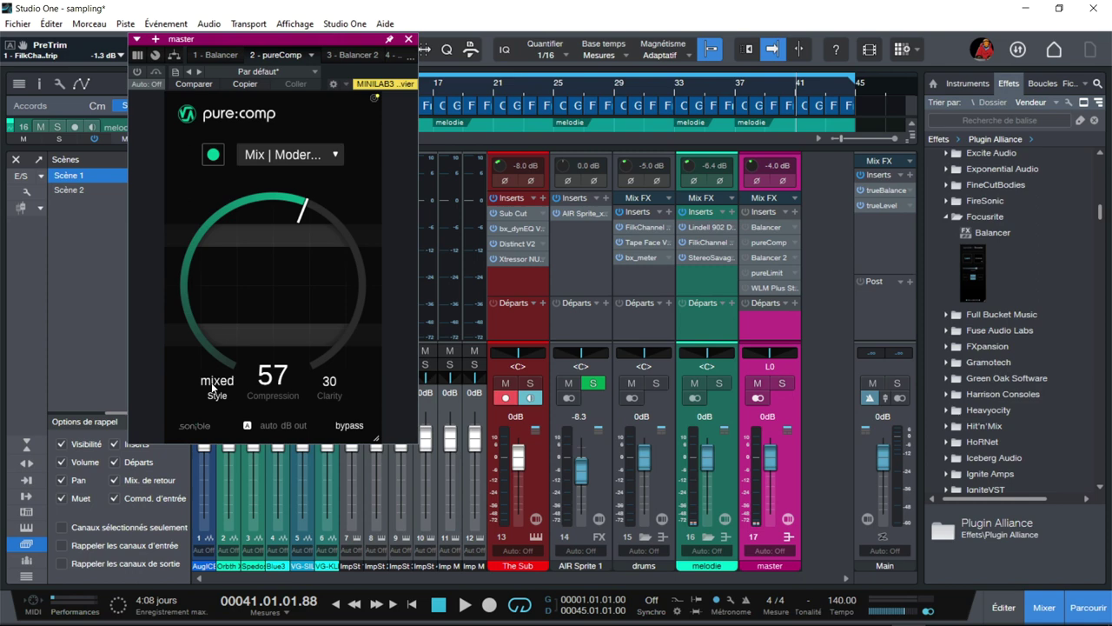
left_click(211, 384)
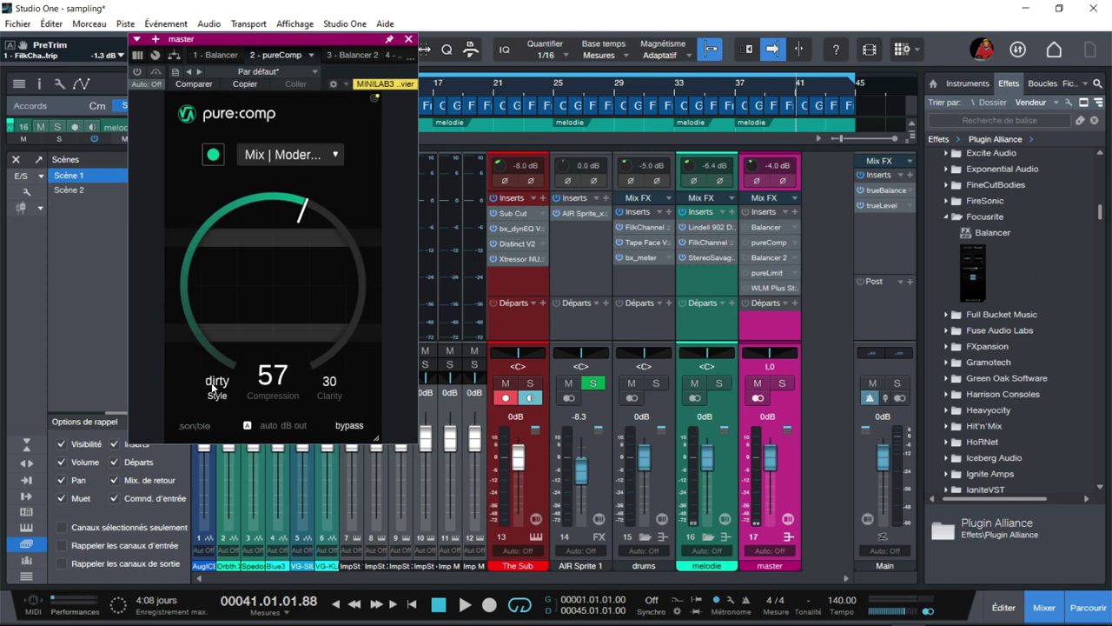
left_click(212, 385)
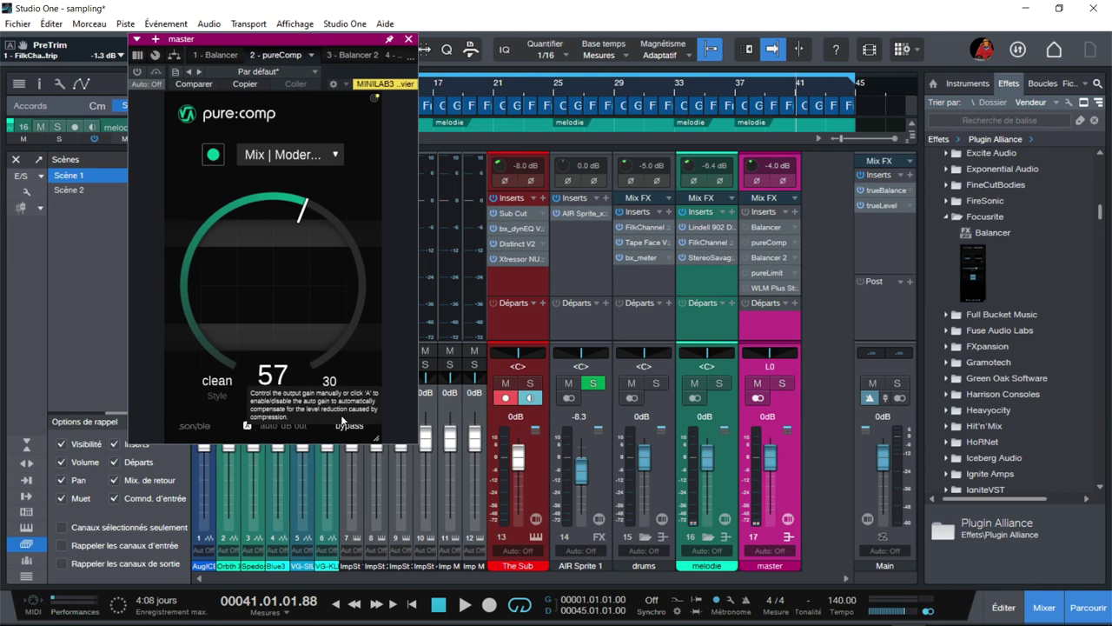
Step: Open pureLimit on the master channel, look through its genre profiles keeping Hip Hop, and set its style to hard
left_click(769, 273)
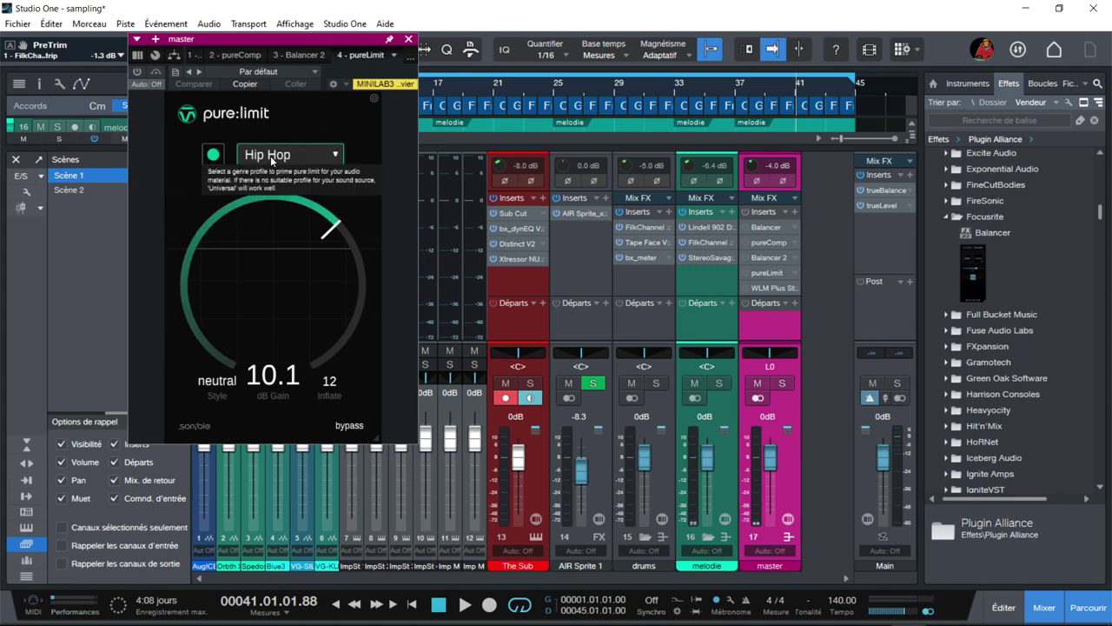
left_click(336, 156)
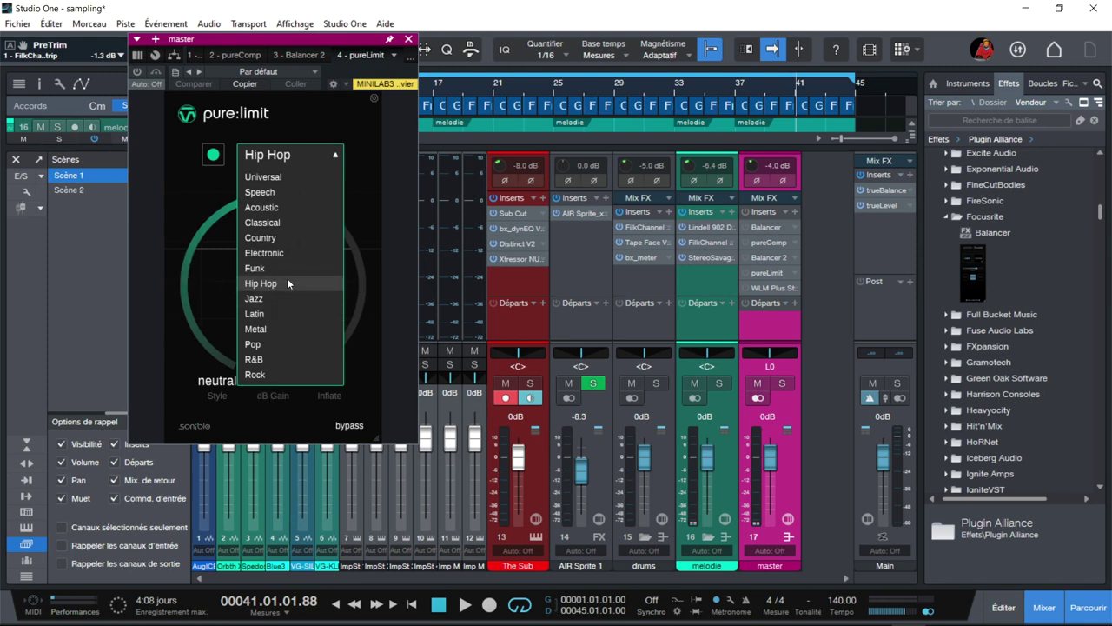
left_click(390, 214)
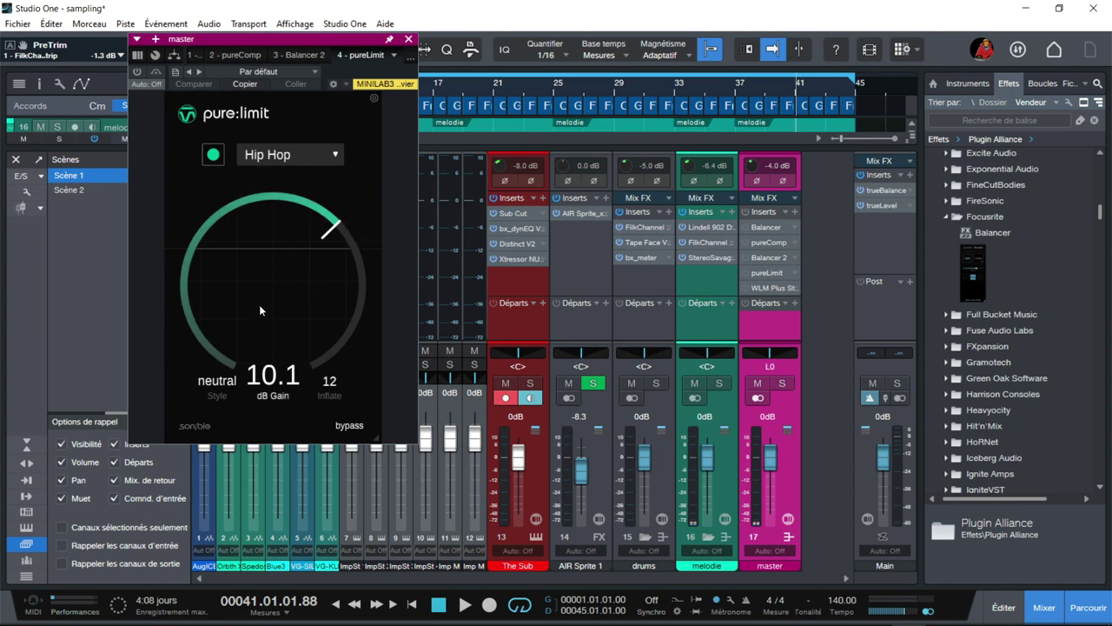
left_click(218, 381)
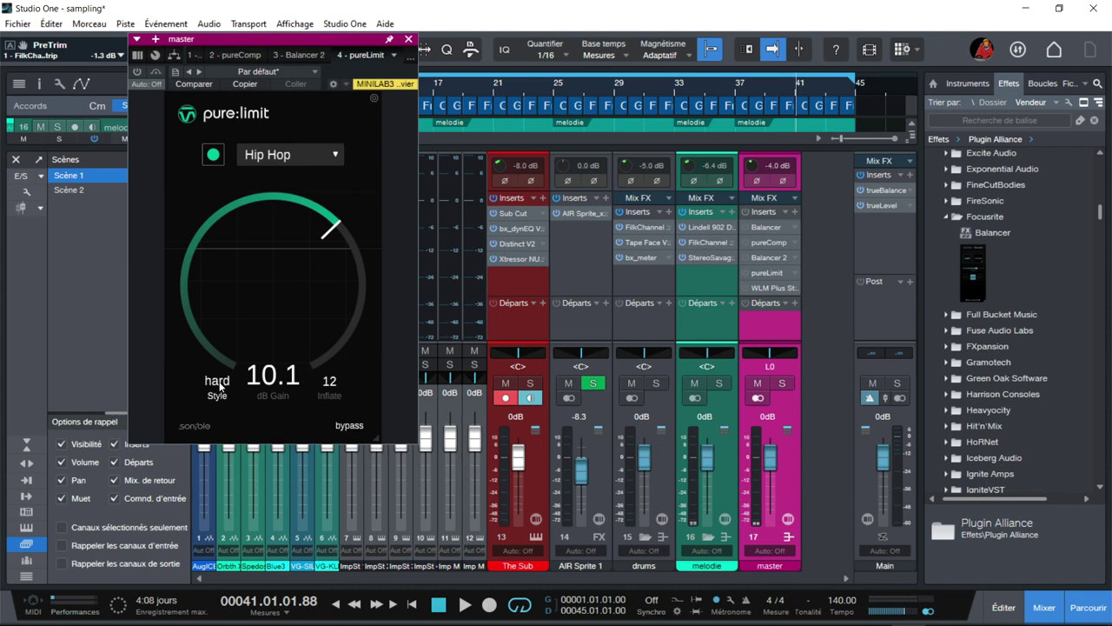
Step: Set pureLimit's style to neutral on the master channel
left_click(218, 382)
left_click(218, 382)
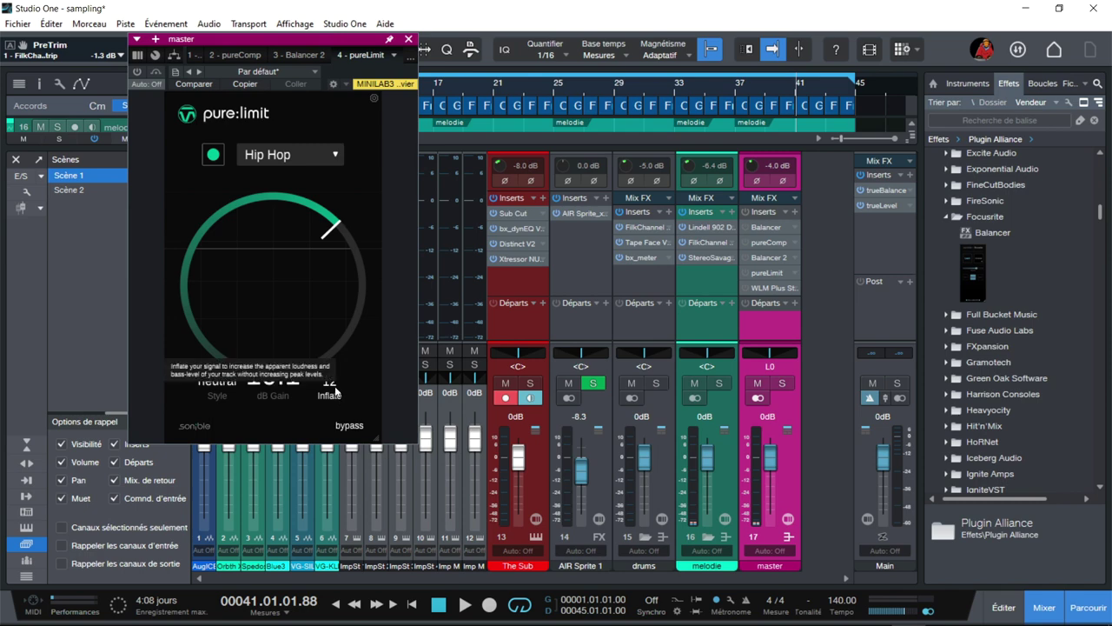
Step: Open Balancer on the master channel, look through its source profiles keeping Universal, and close its window
left_click(769, 226)
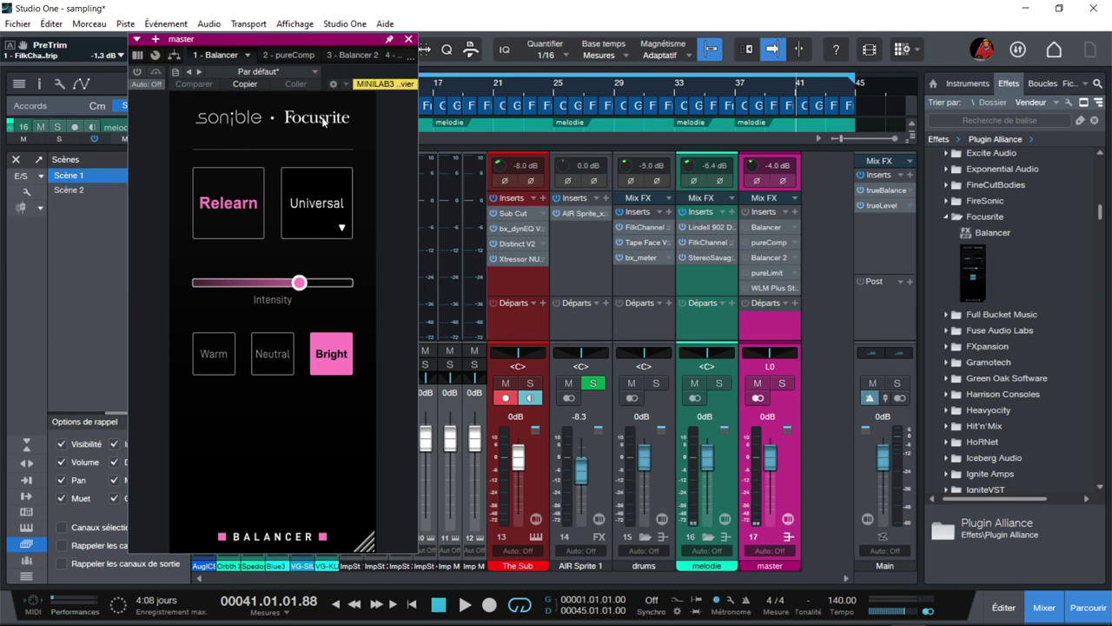
left_click(333, 228)
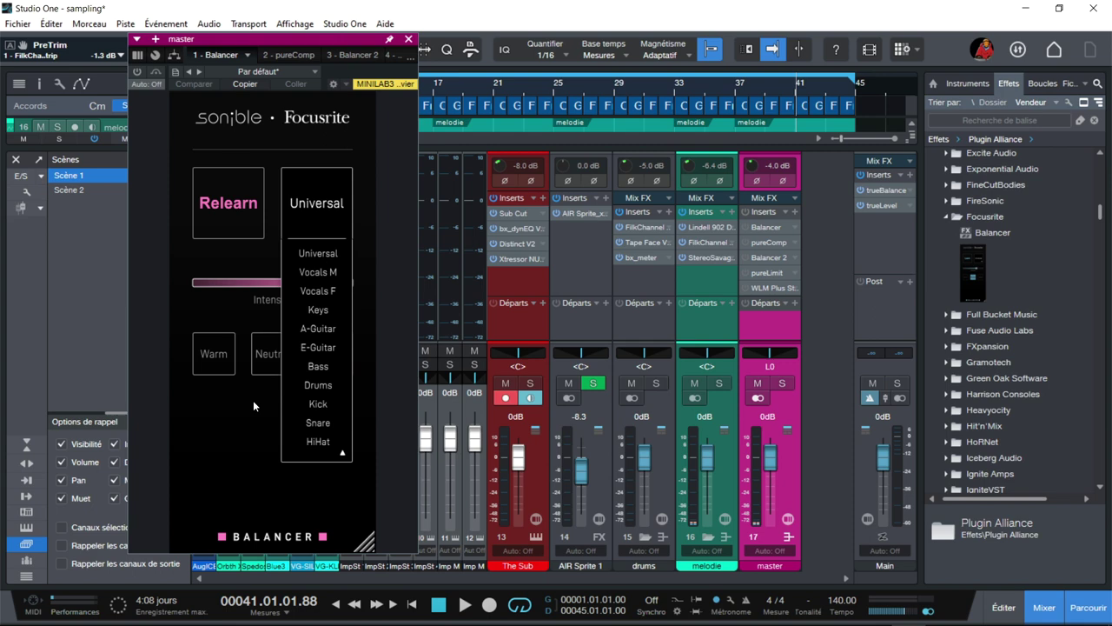
left_click(222, 412)
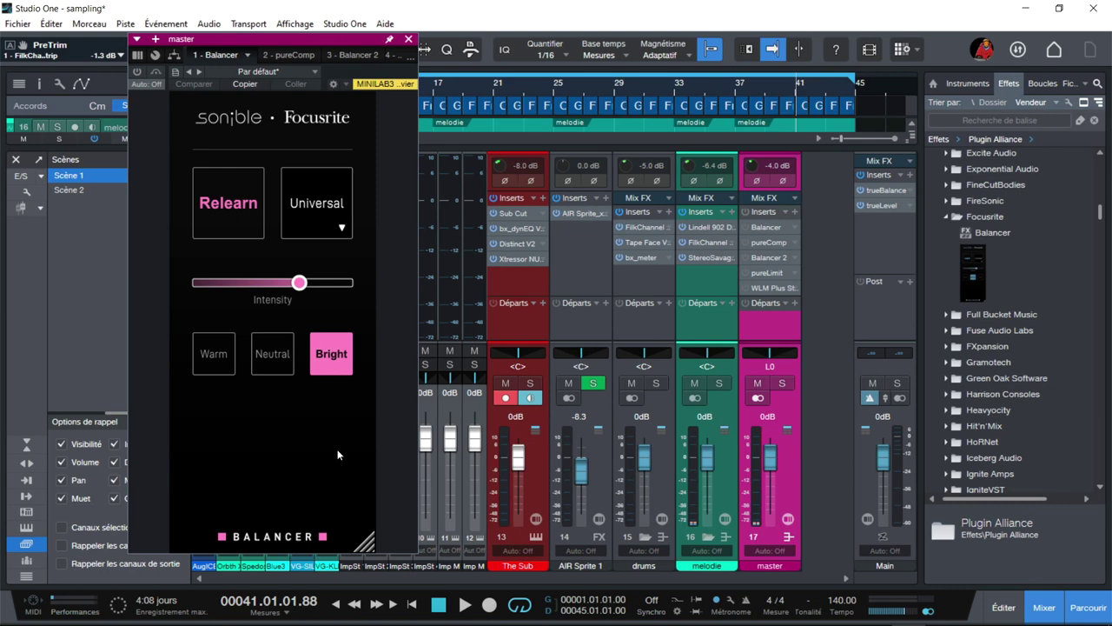
left_click(408, 39)
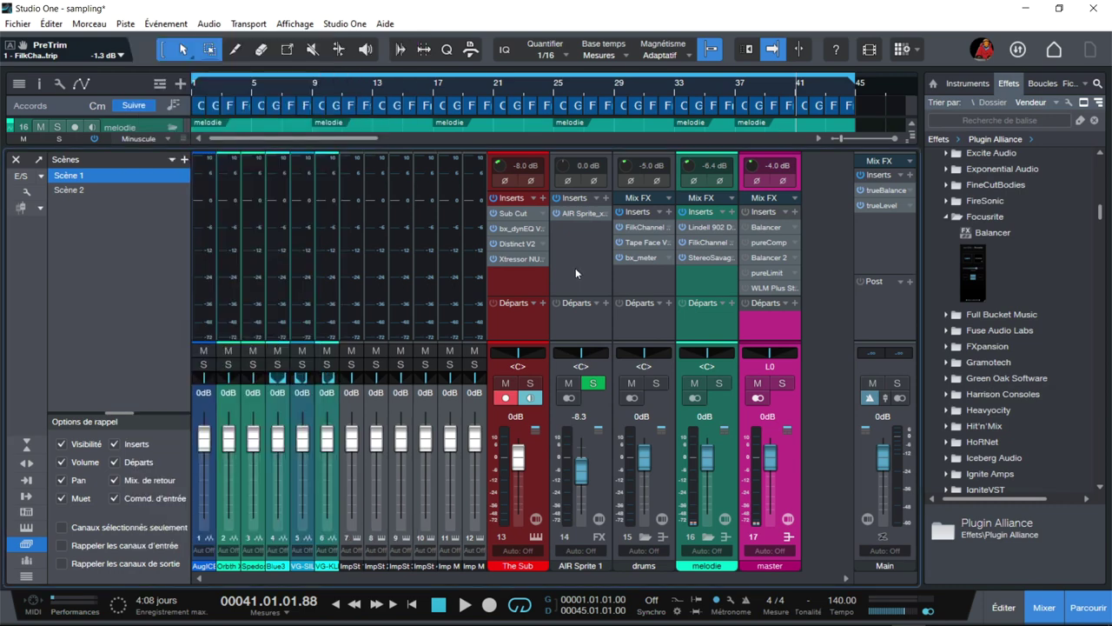
Step: Look at pureVerb's settings on the Impact M 2 channel and close its window
left_click(467, 403)
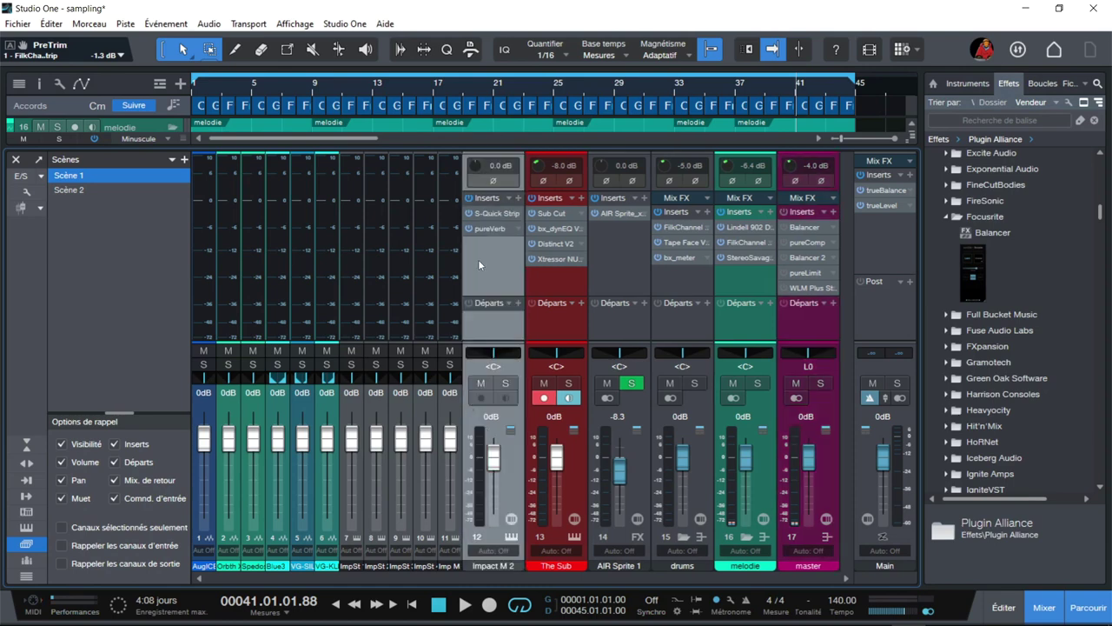
left_click(483, 230)
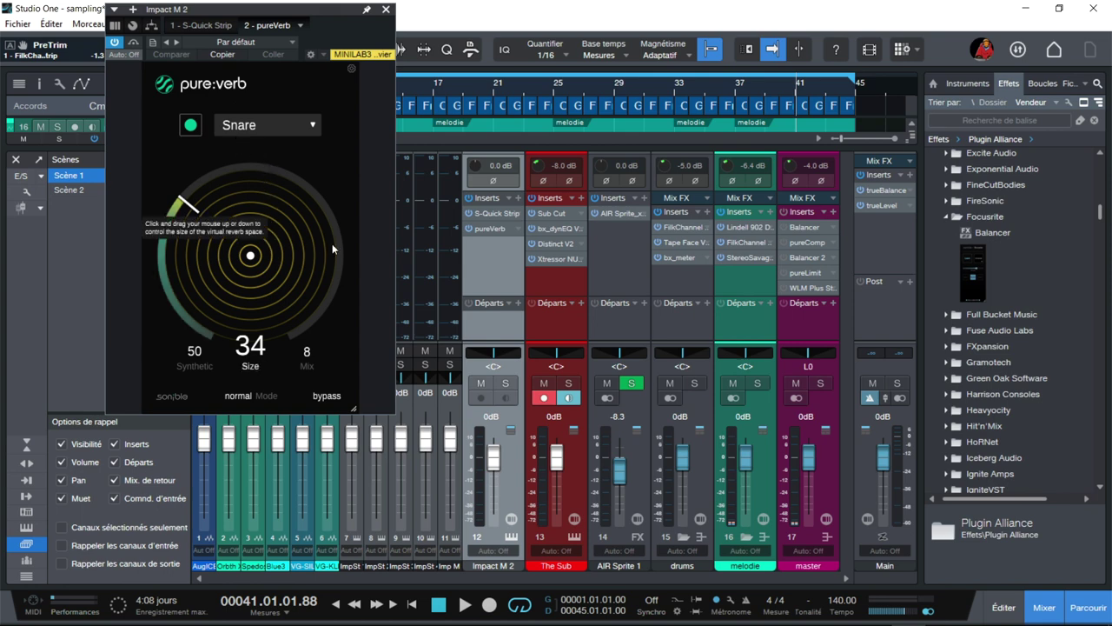
left_click(391, 10)
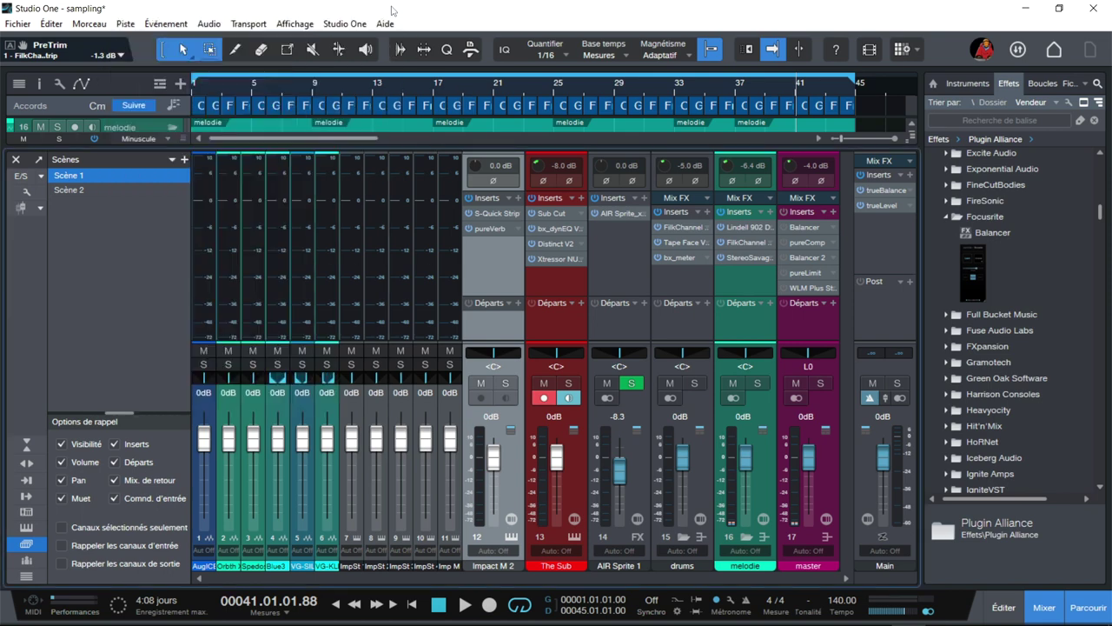
Step: Recall mixer scene Scène 2 and play the song from the start
left_click(114, 189)
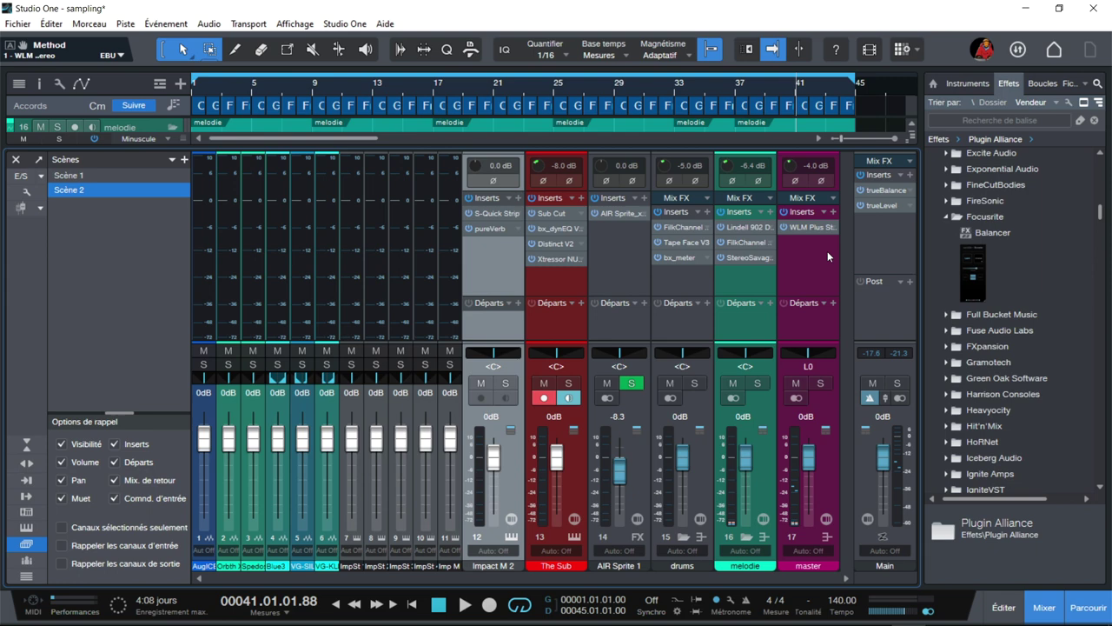
key("Home")
key("space")
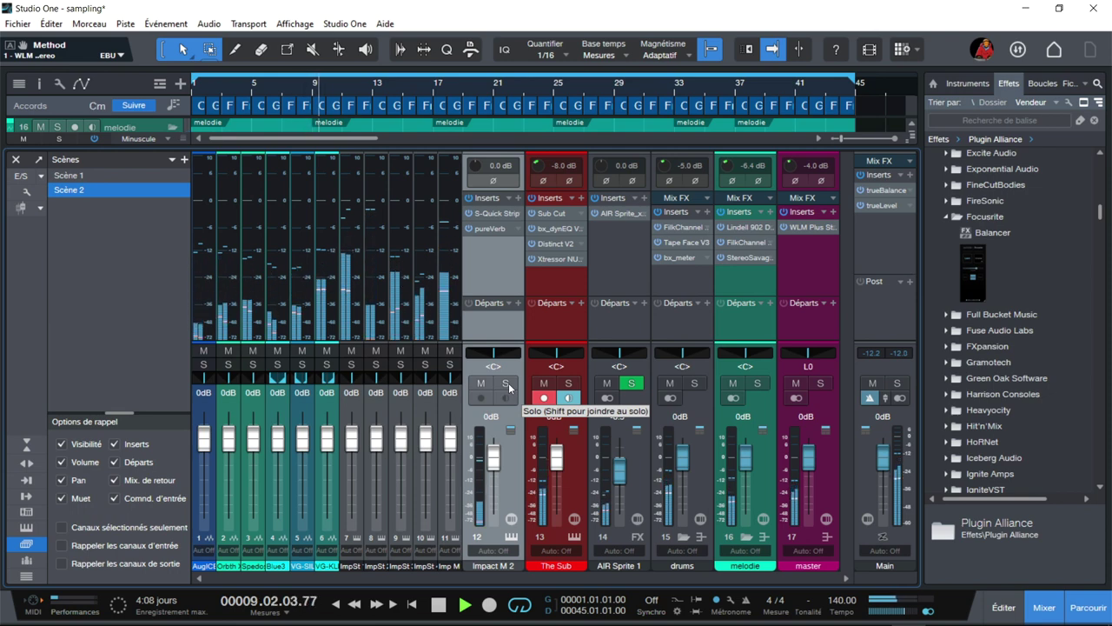
key("super")
key("super")
key("super+s")
Step: View trueBalance and trueLevel on the Main channel, reset trueLevel's measurement, and measure the song's loudness and dynamics during playback
left_click(884, 264)
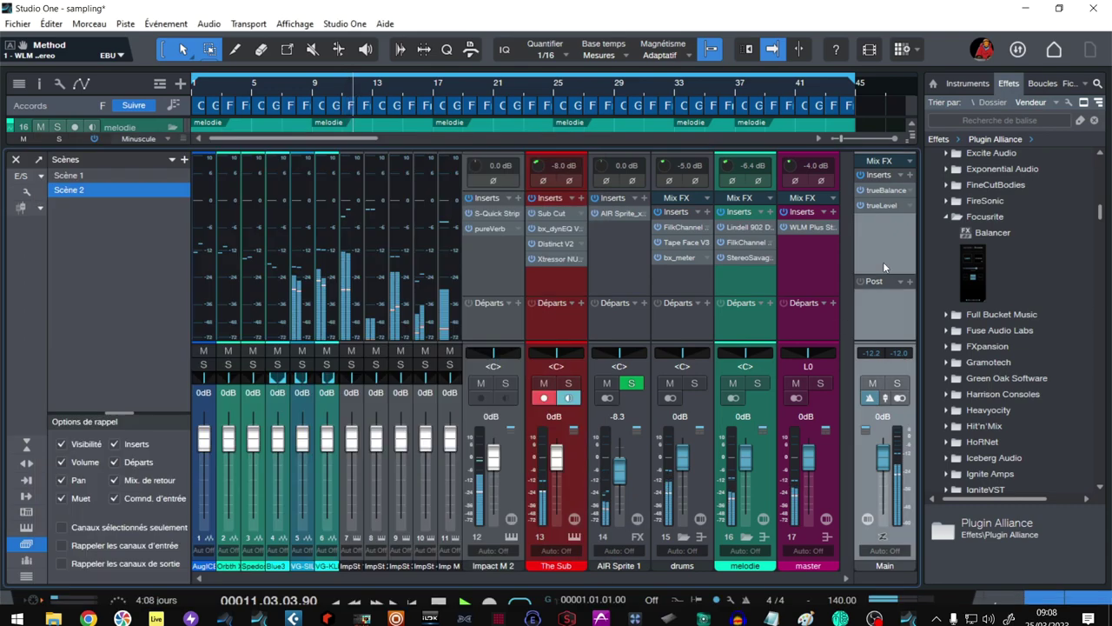
left_click(881, 191)
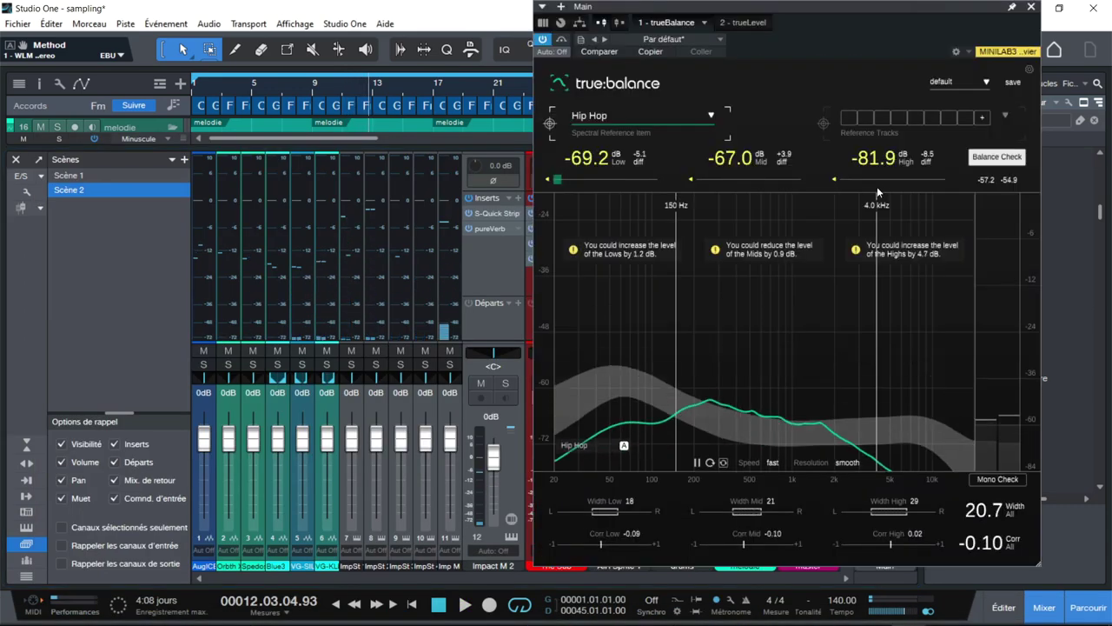
left_click(732, 23)
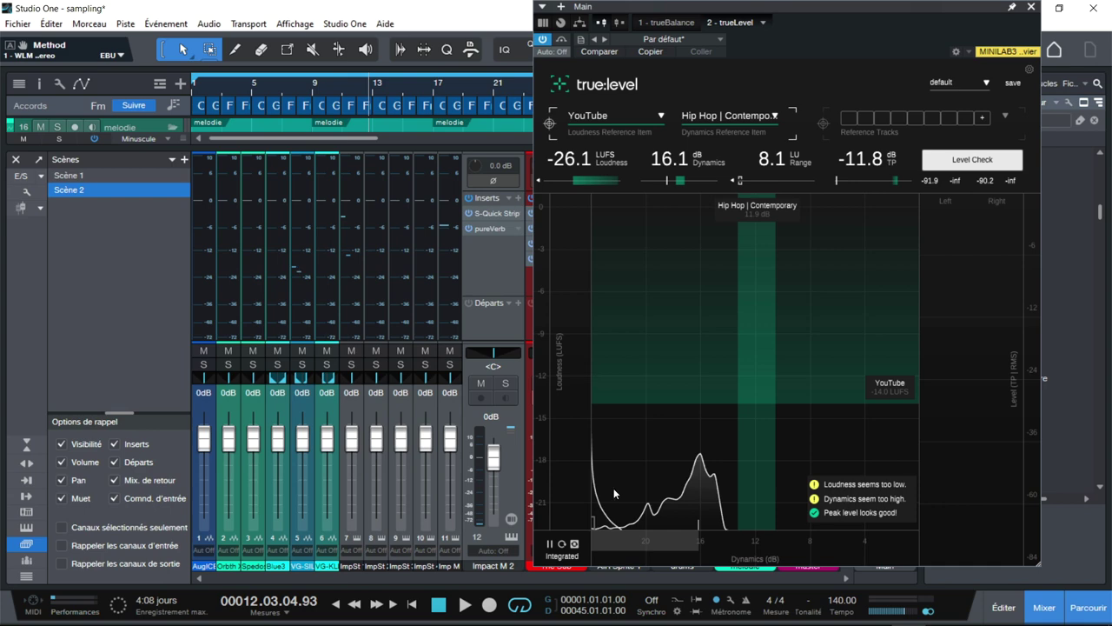
left_click(562, 545)
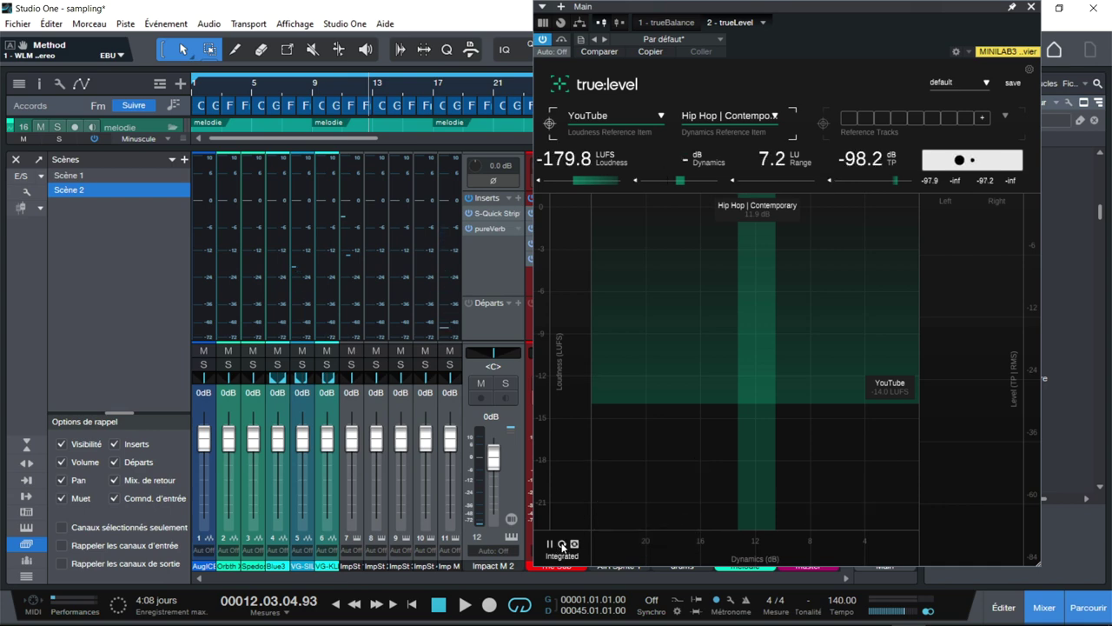
key("space")
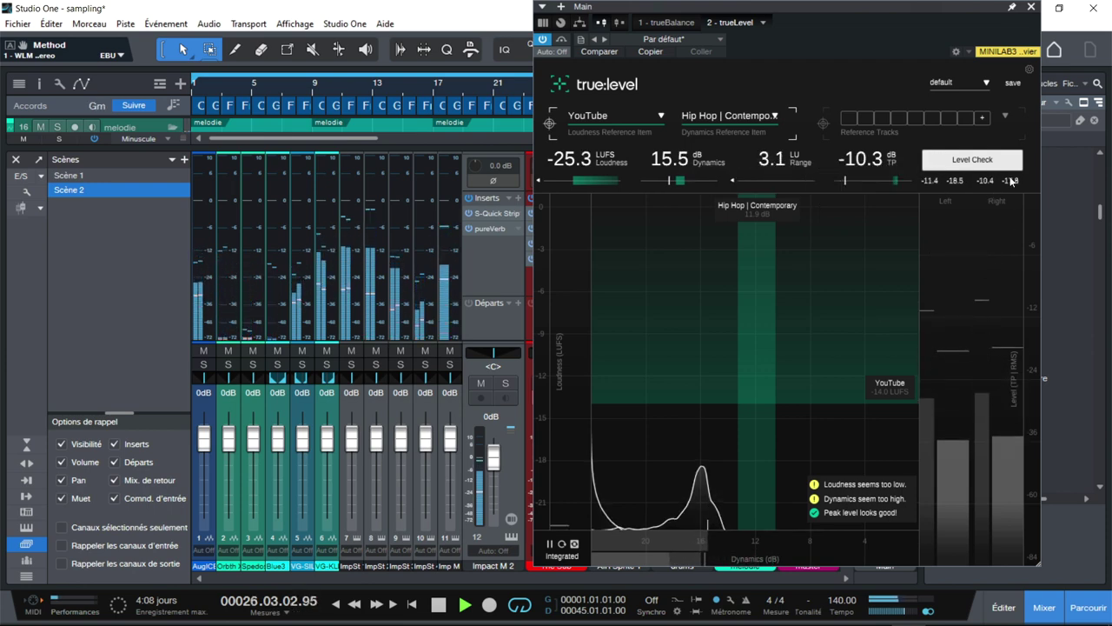
left_click(1032, 7)
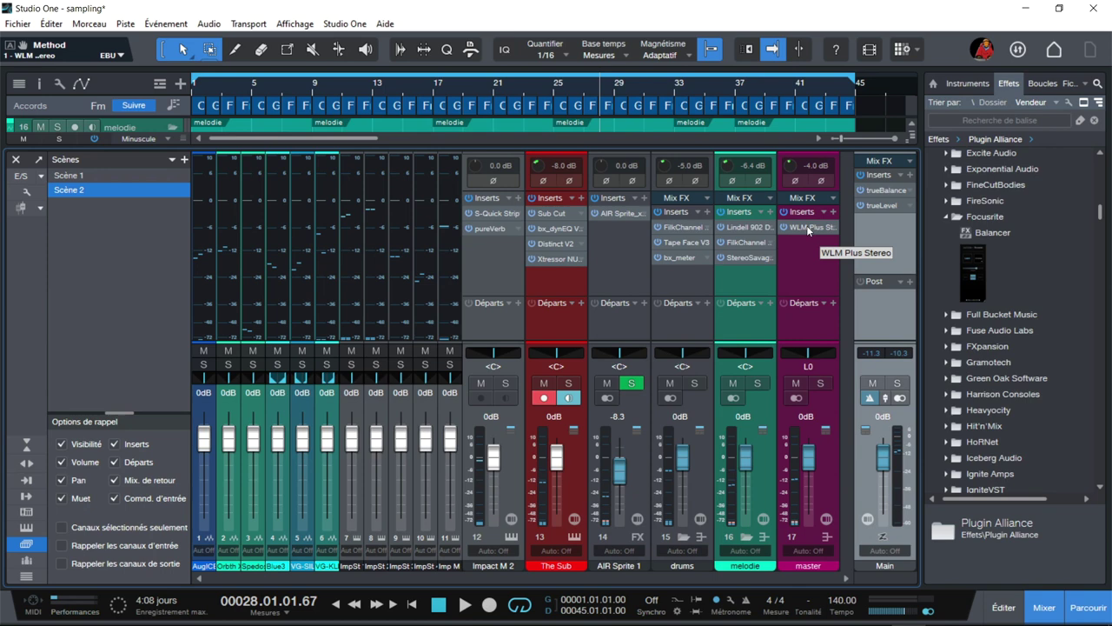
Step: Insert the Focusrite Balancer on the master channel ahead of WLM Plus Stereo
left_click_drag(970, 287, 814, 236)
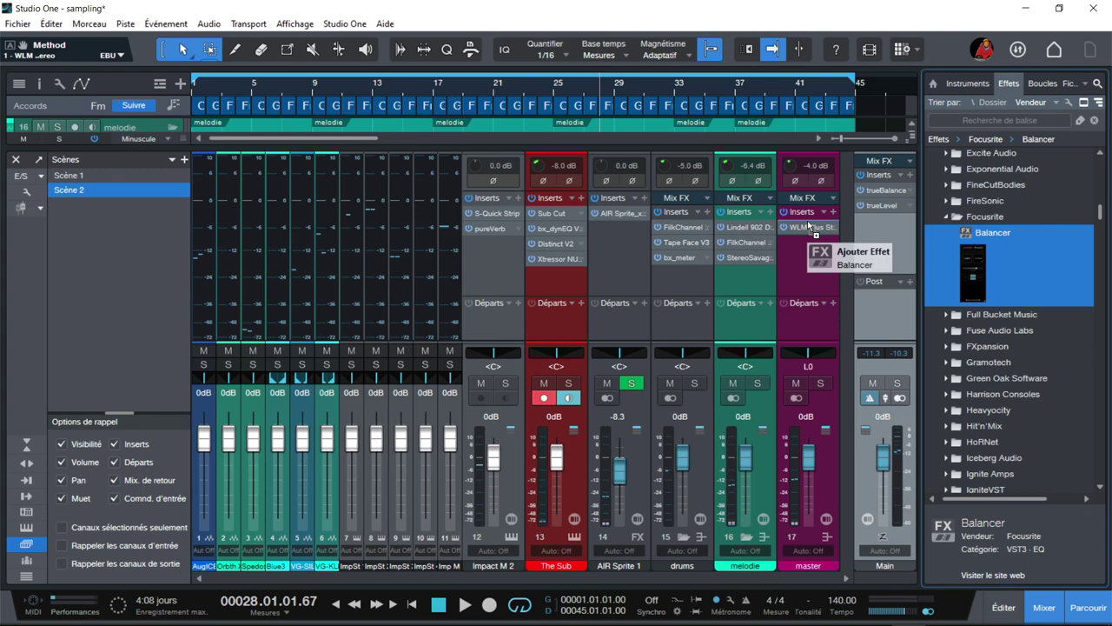
left_click_drag(808, 226, 806, 221)
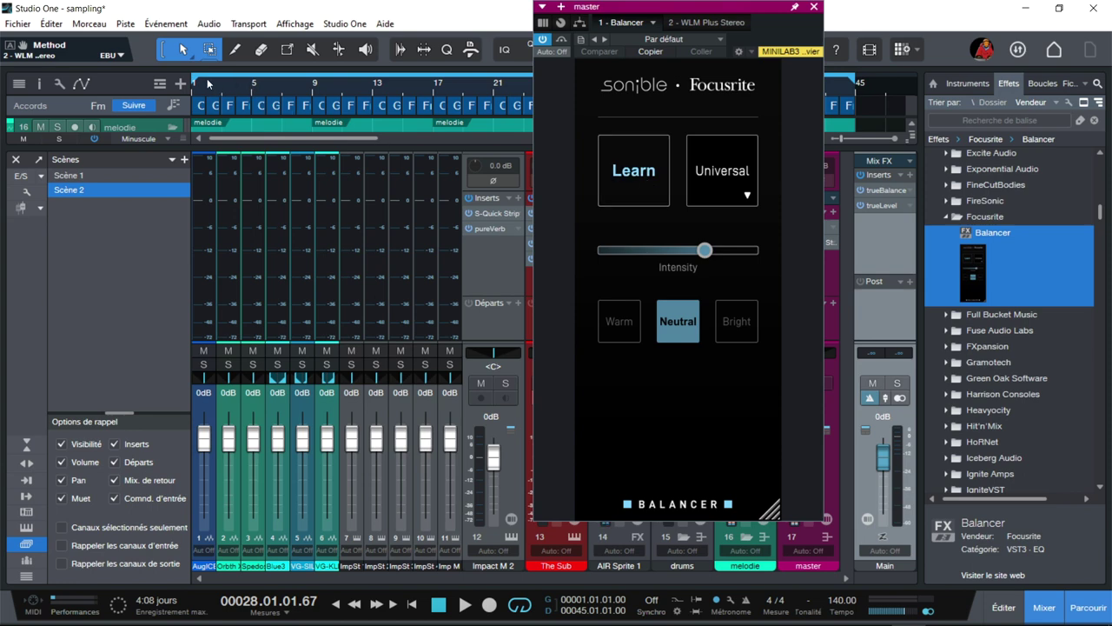
Step: Move the loop start to bar 5 and have Balancer learn the mix during playback with the Universal profile
left_click_drag(195, 80, 251, 82)
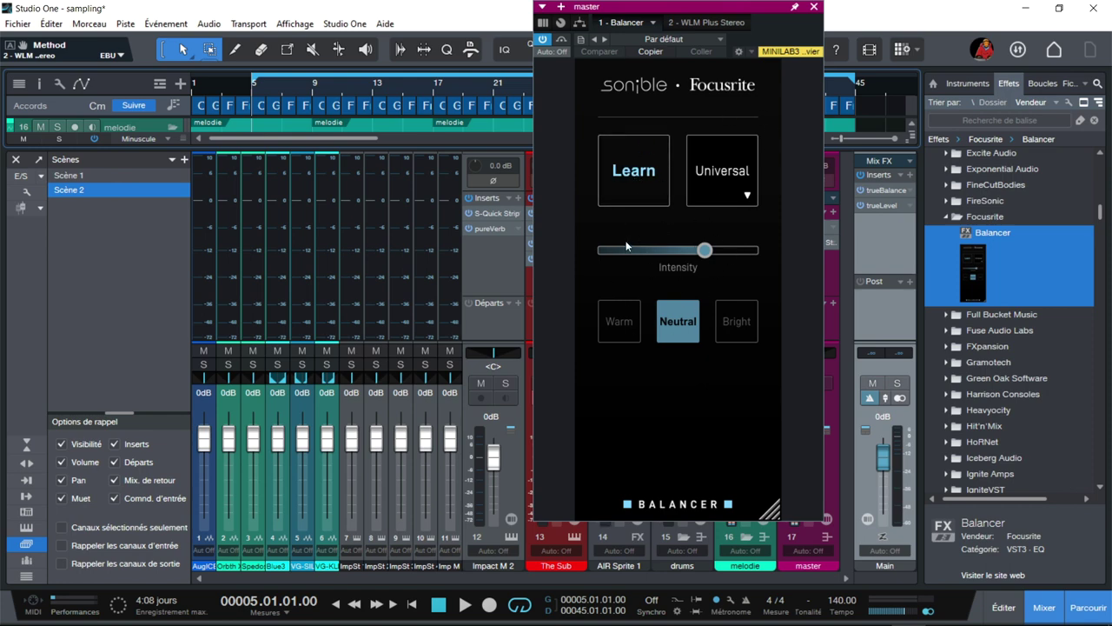
left_click(627, 188)
key("space")
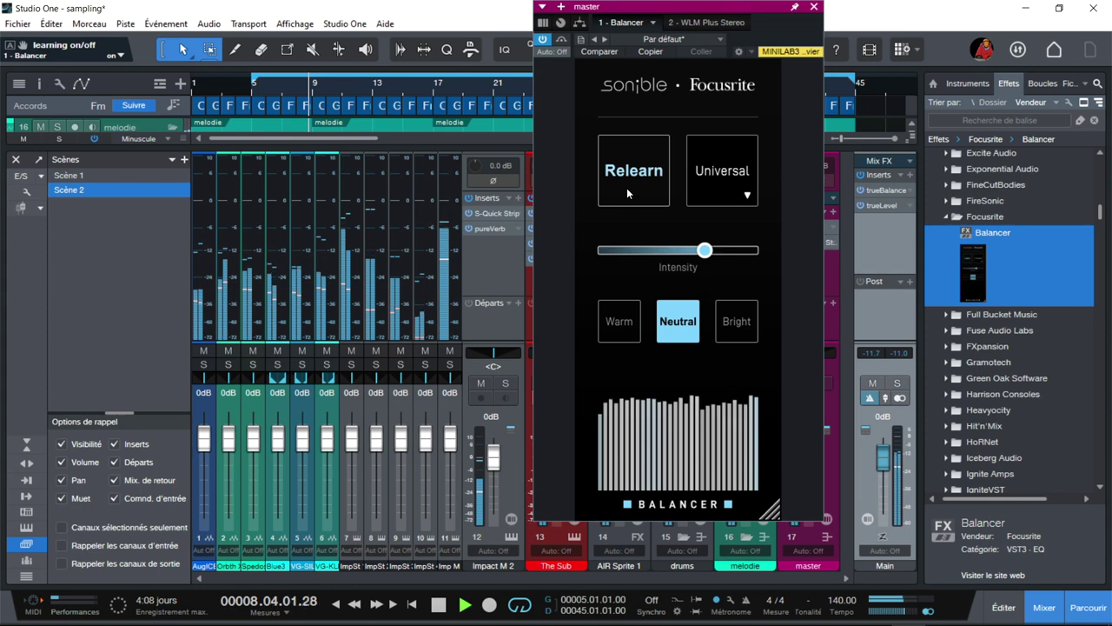
Step: Audition Balancer's Bright and Warm flavours during playback, and return to Neutral
left_click(726, 336)
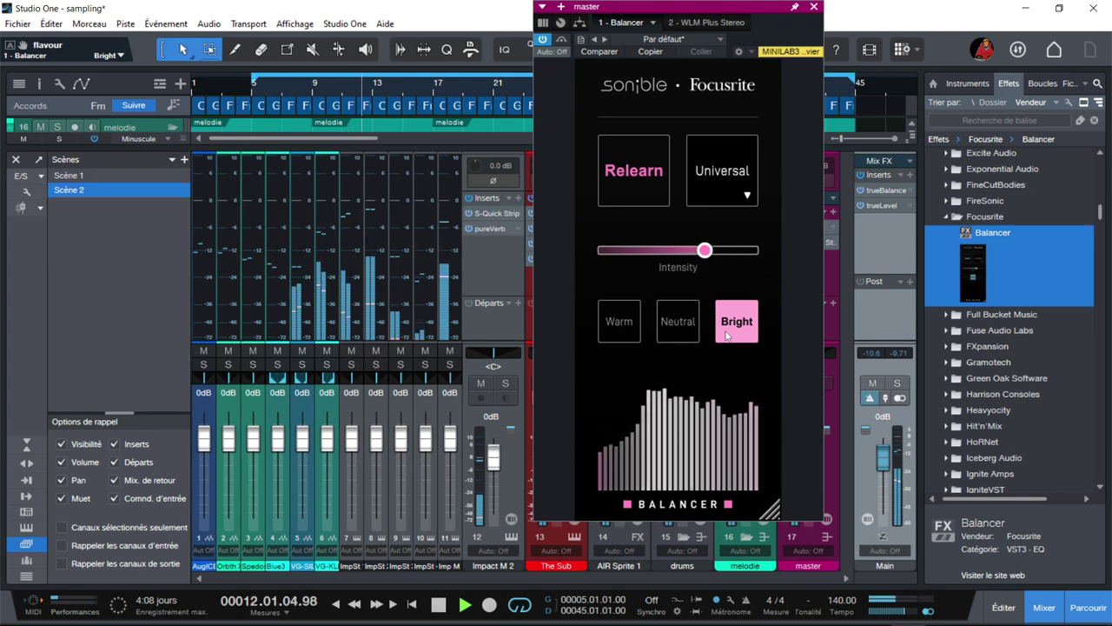
left_click(611, 329)
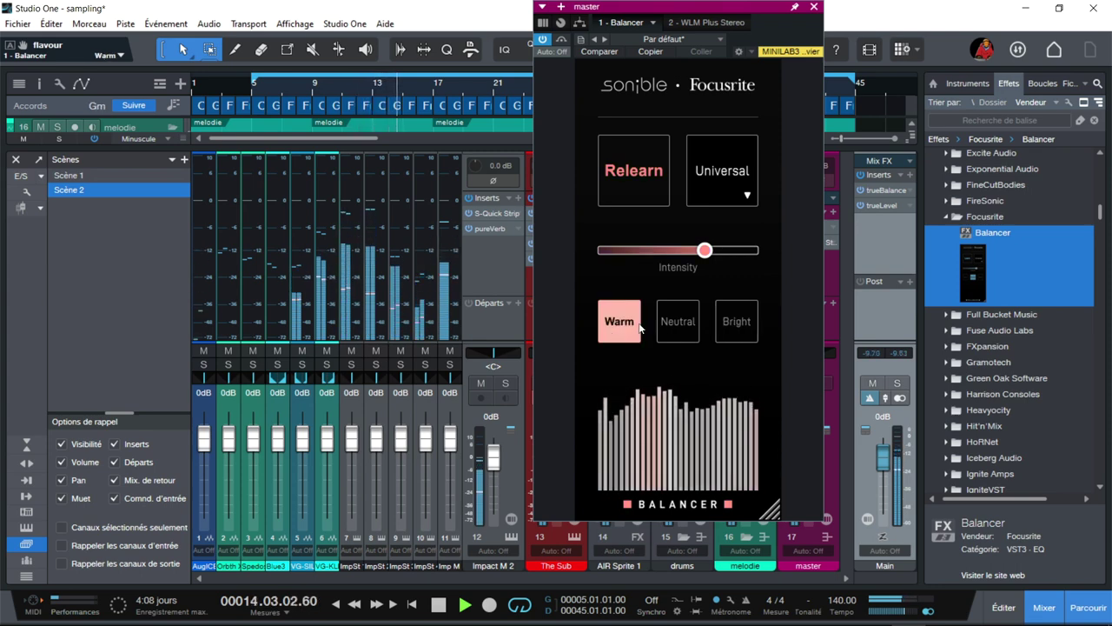
left_click(698, 321)
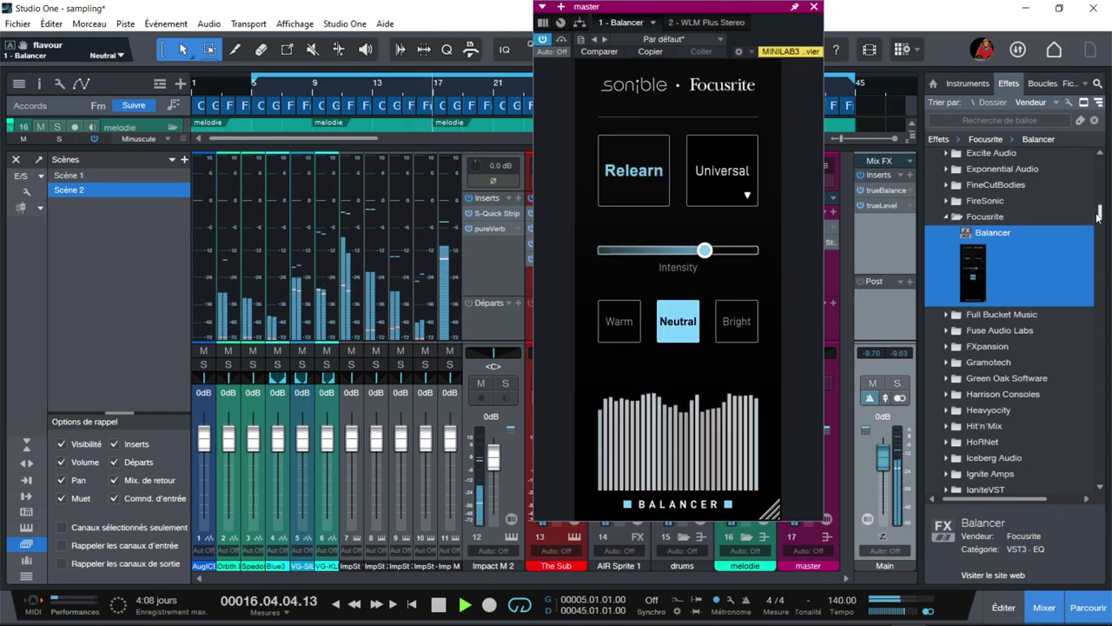
Step: Find pureComp among the sonible effects and insert it on the master channel between Balancer and WLM Plus Stereo
left_click_drag(1101, 213, 1100, 337)
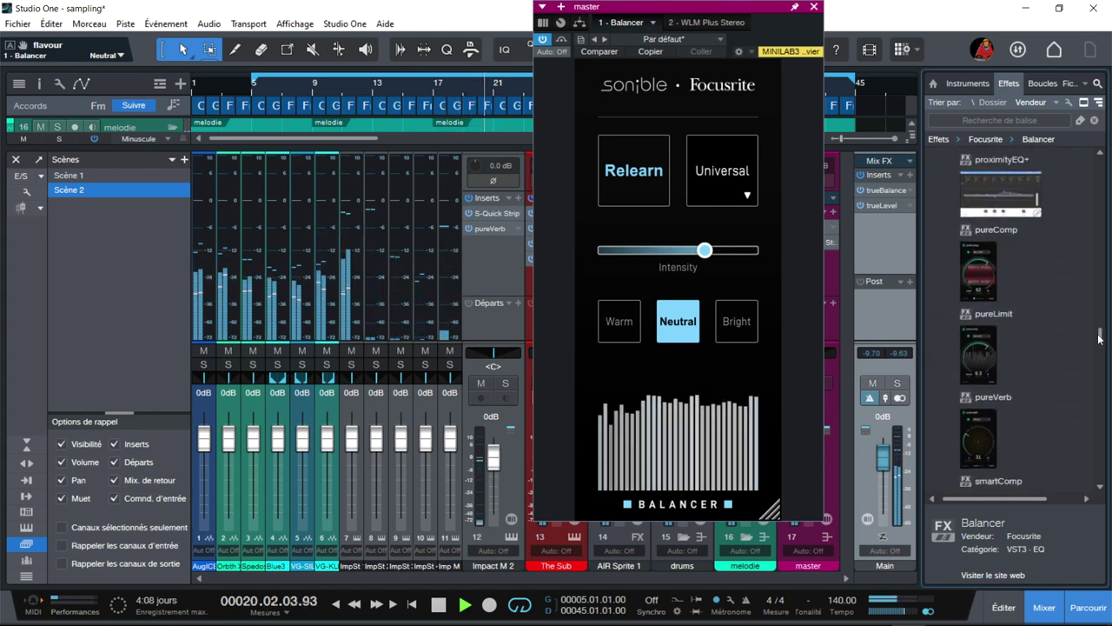
key("ctrl+w")
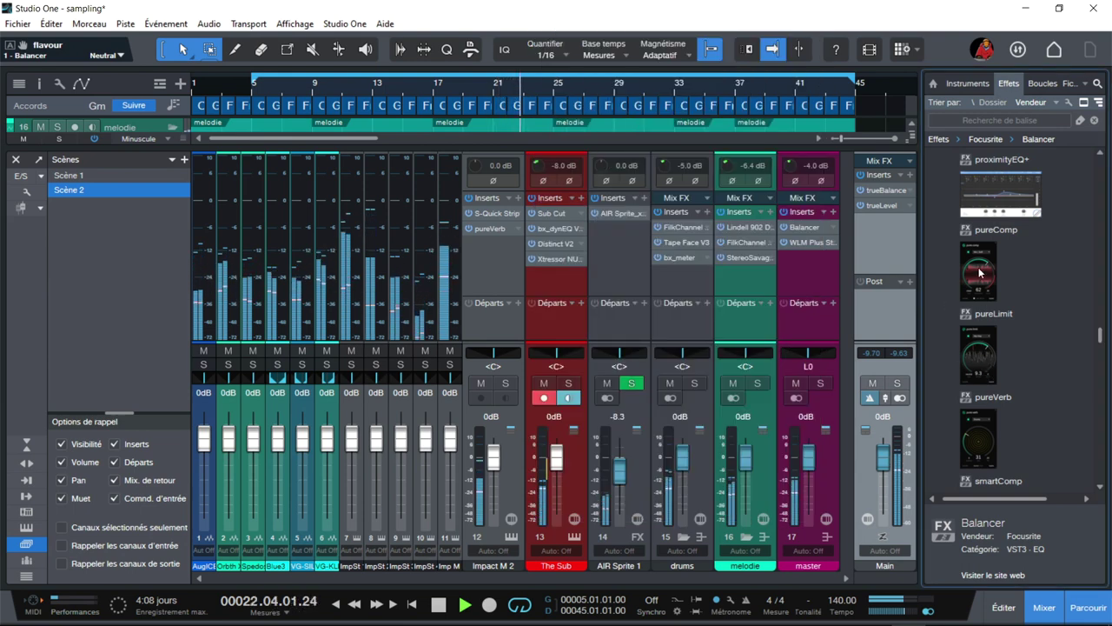
left_click_drag(979, 277, 801, 240)
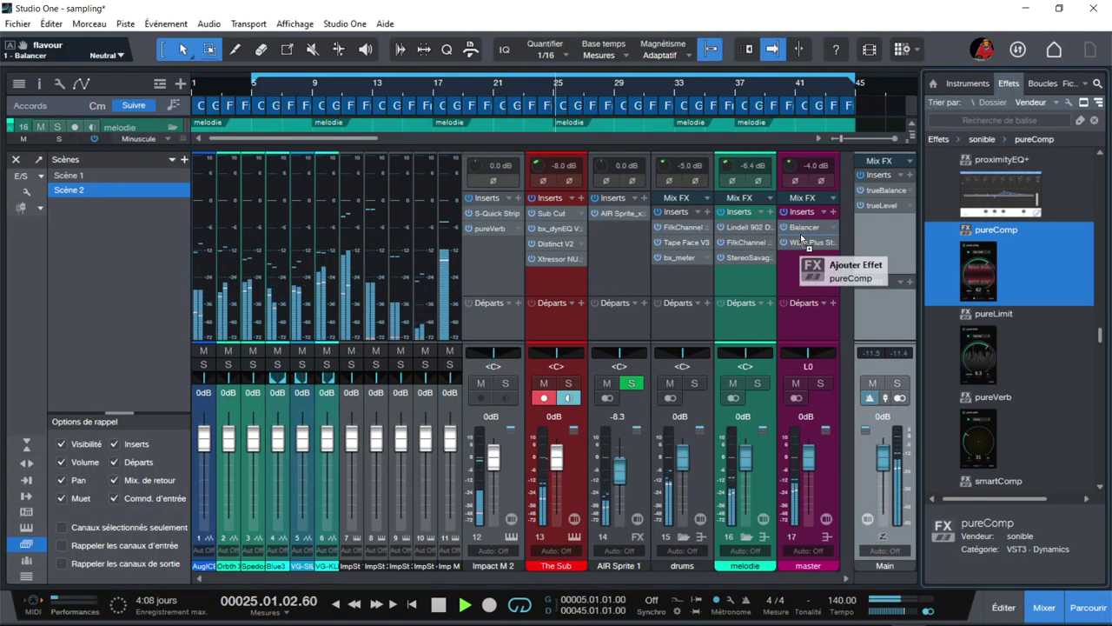
left_click_drag(802, 240, 801, 233)
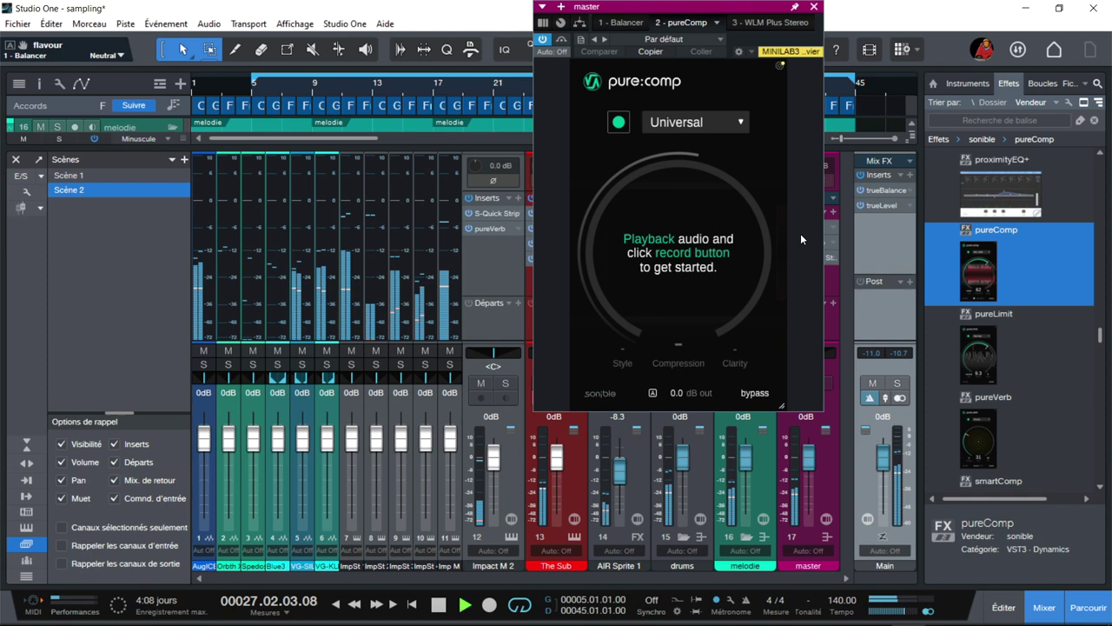
Step: Set pureComp's profile to Mix | Moderate, have it learn the playing mix, and enable its auto output gain
left_click(714, 123)
scroll(728, 216, "down", 2)
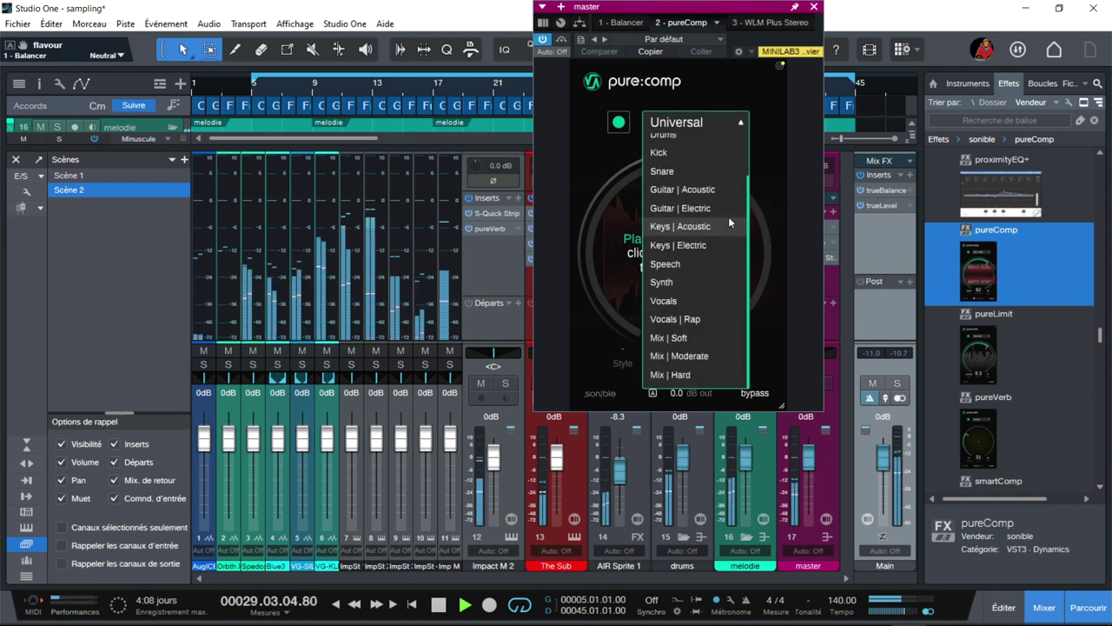
left_click(677, 357)
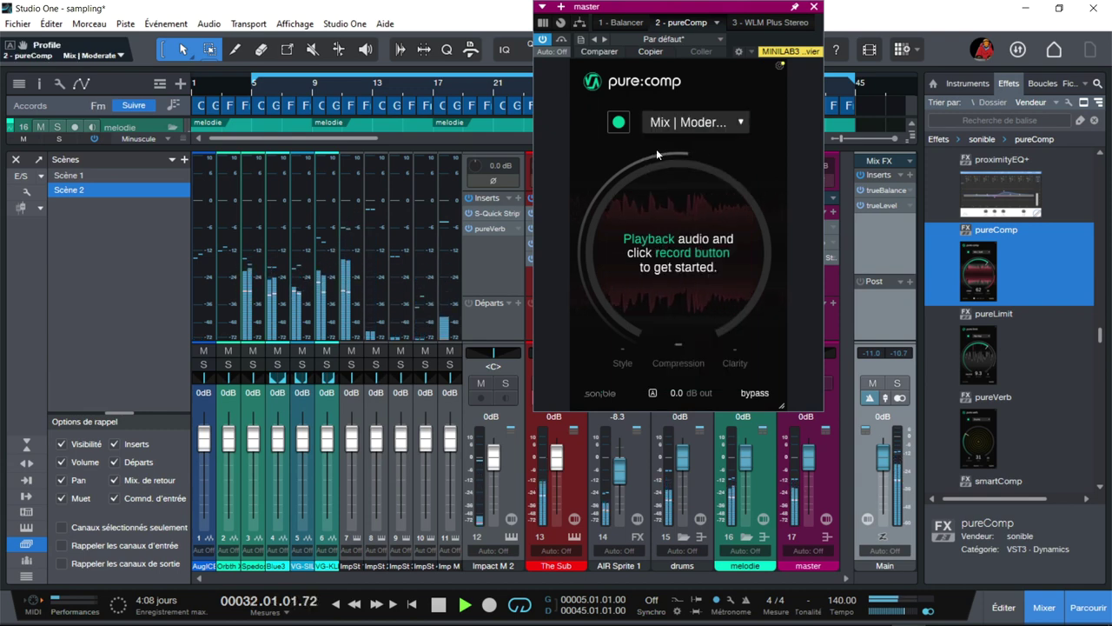
left_click(618, 124)
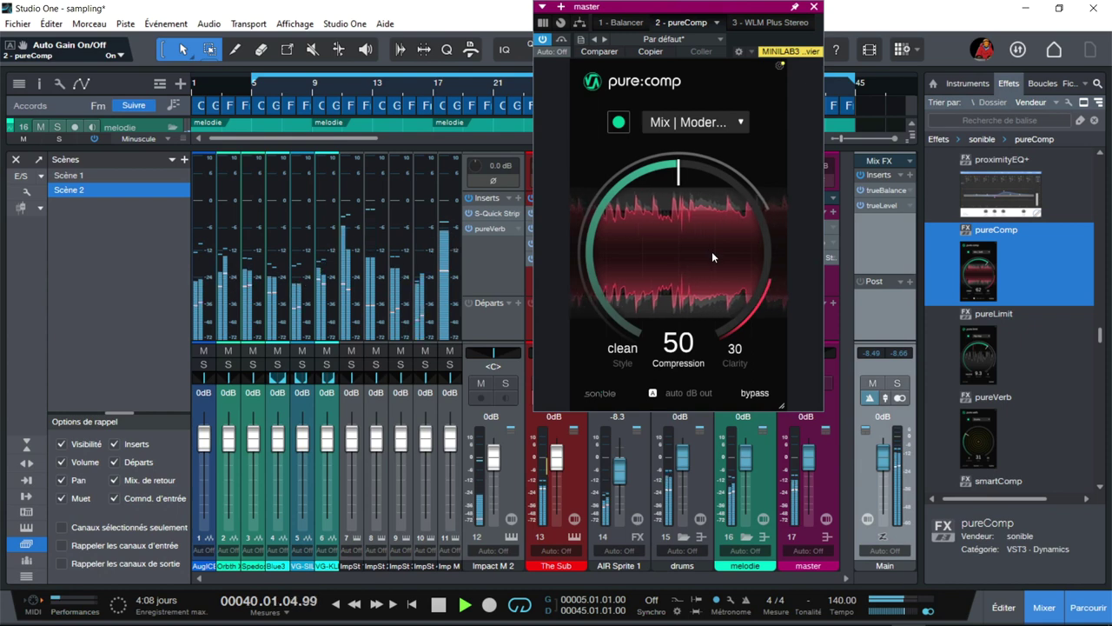
Step: Compare the mix with pureComp bypassed and active, leaving it active
left_click(562, 41)
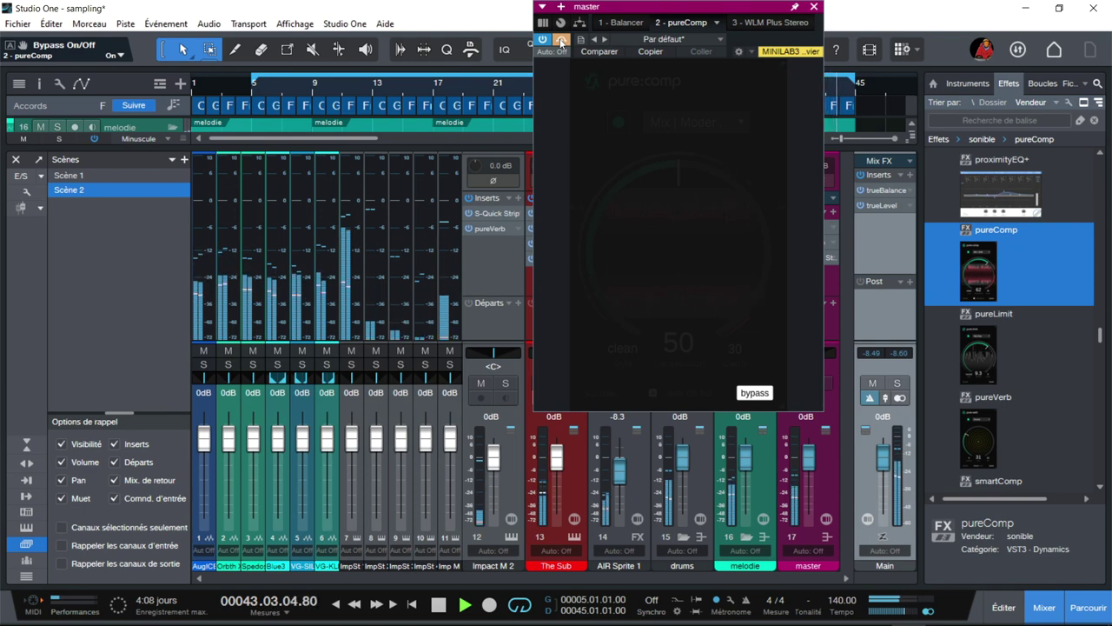
left_click(561, 40)
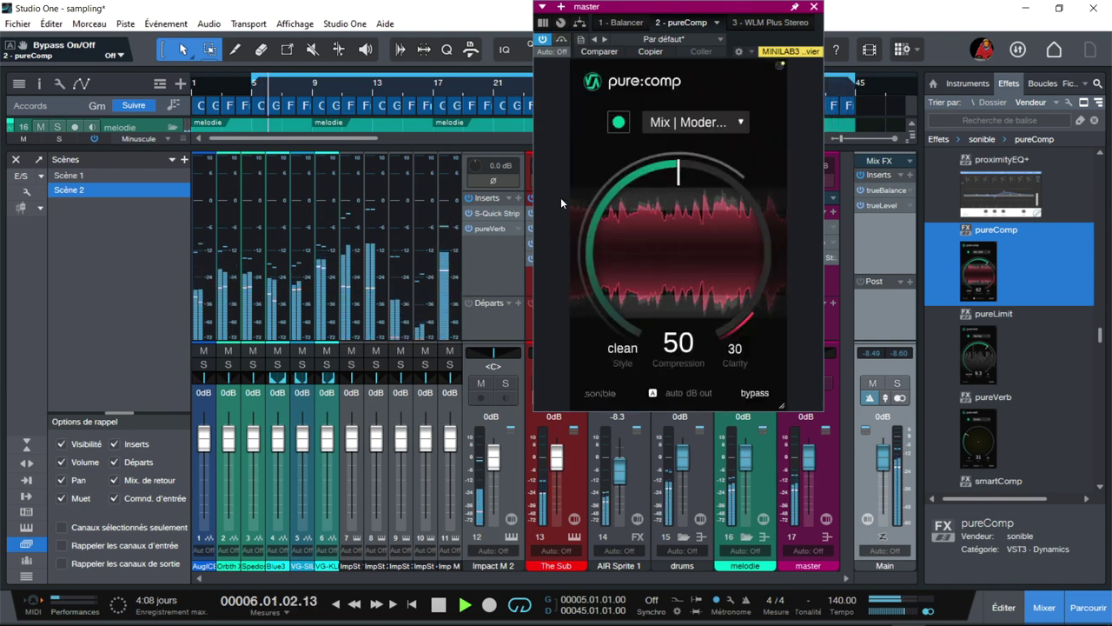
Step: Audition pureComp's mixed and dirty styles during playback, and return to clean
left_click(619, 347)
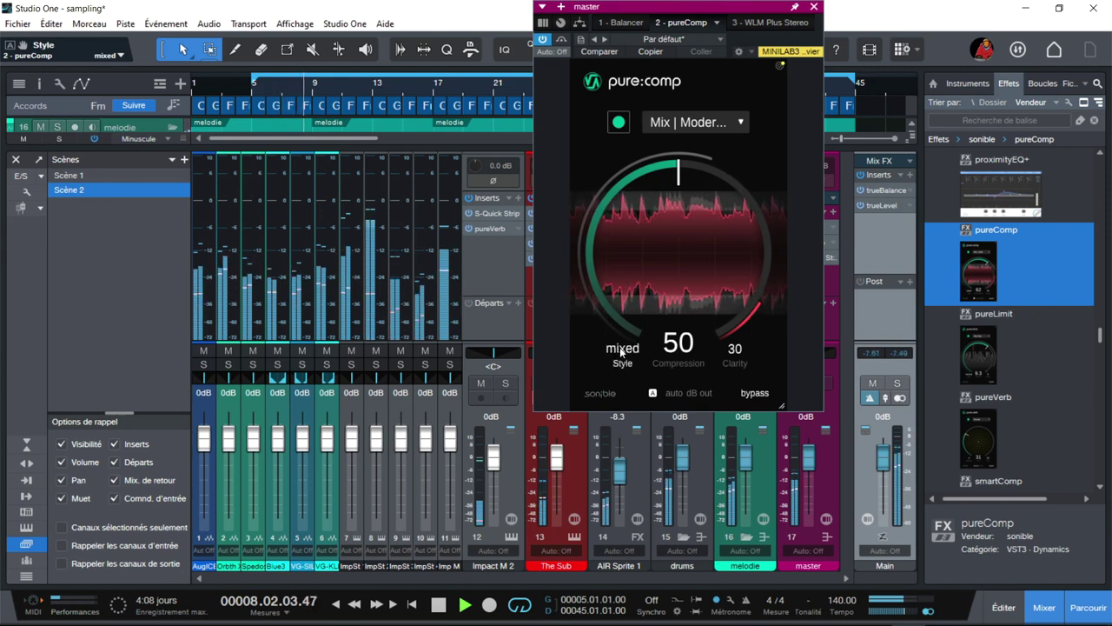
left_click(620, 347)
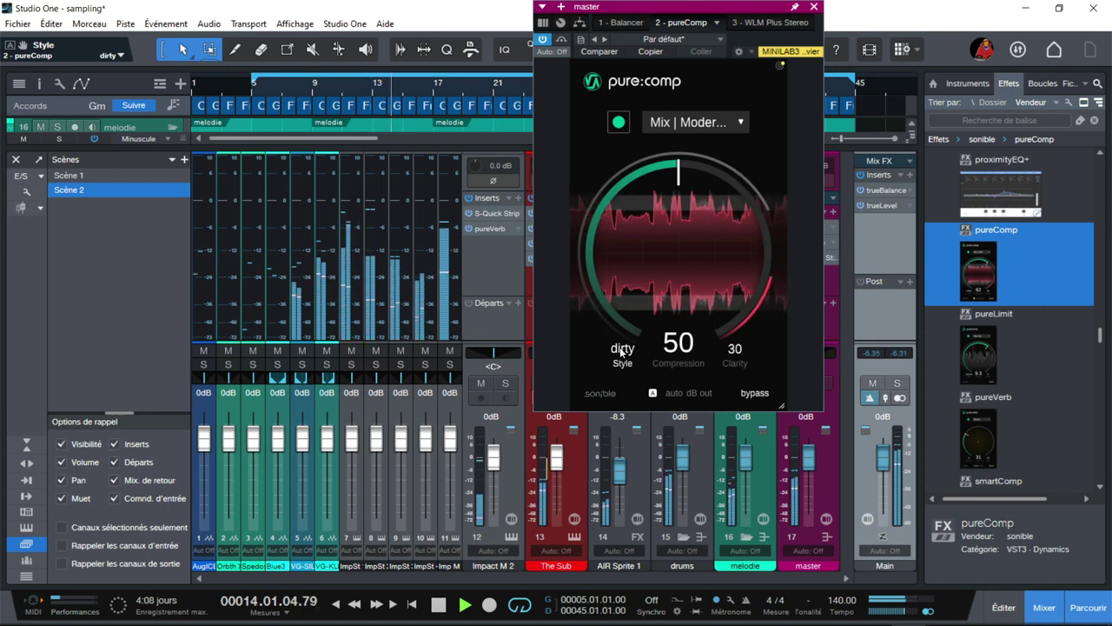
left_click(622, 349)
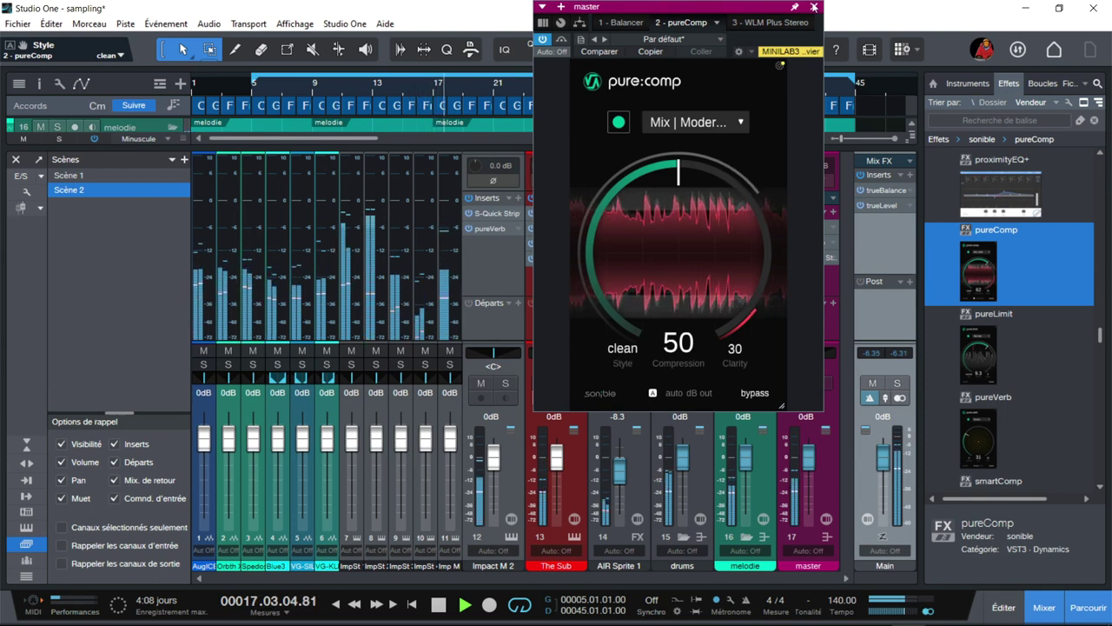
Step: Insert a second Balancer from the Focusrite effects after pureComp on the master channel and have it learn the playing mix
left_click(813, 7)
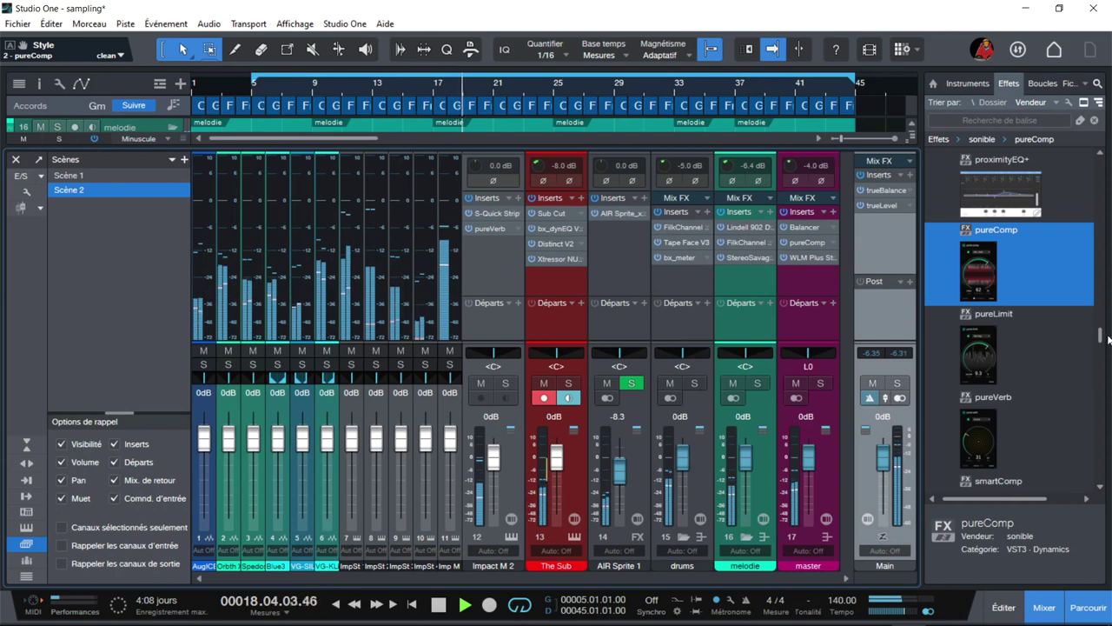
left_click_drag(1102, 341, 1095, 217)
left_click_drag(989, 308, 805, 252)
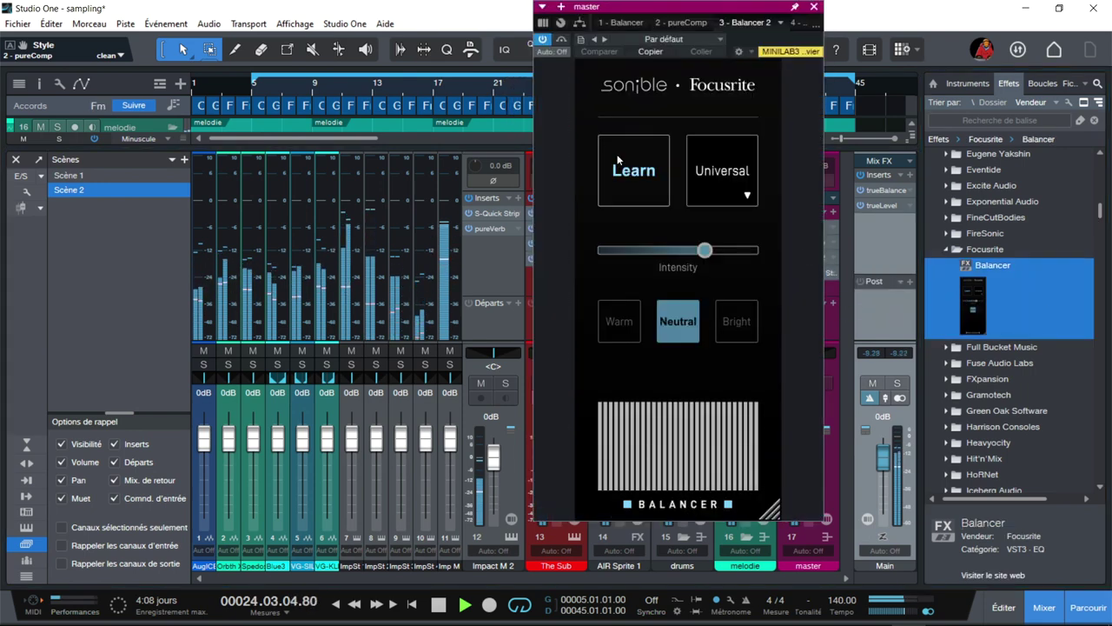
left_click(617, 154)
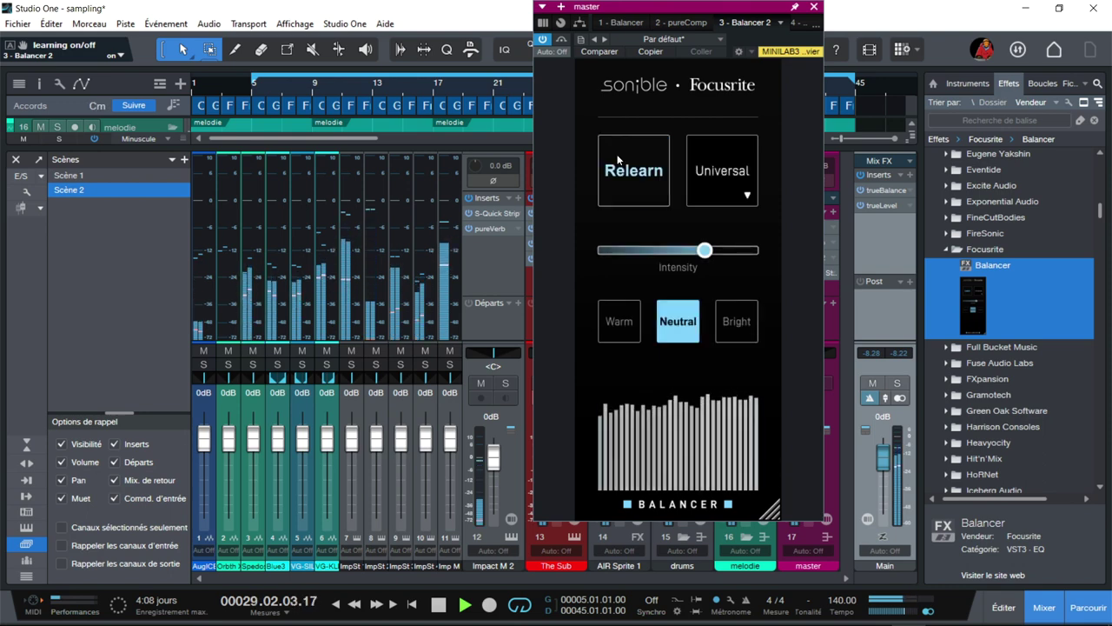
Step: Audition the second Balancer's Warm and Bright flavours during playback, and return to Neutral
left_click(629, 335)
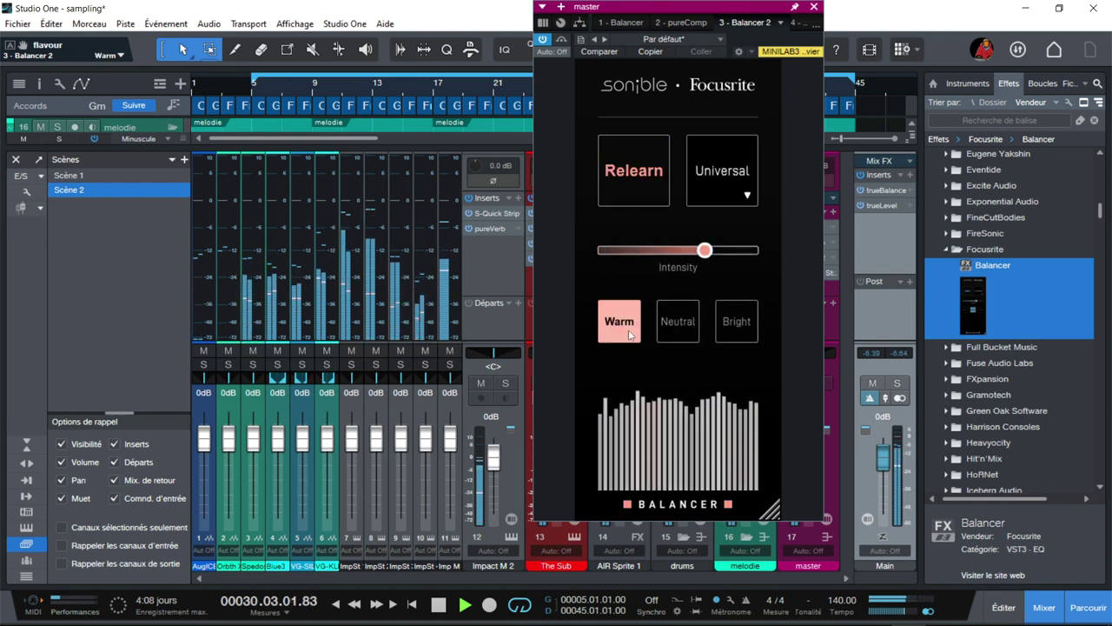
left_click(744, 327)
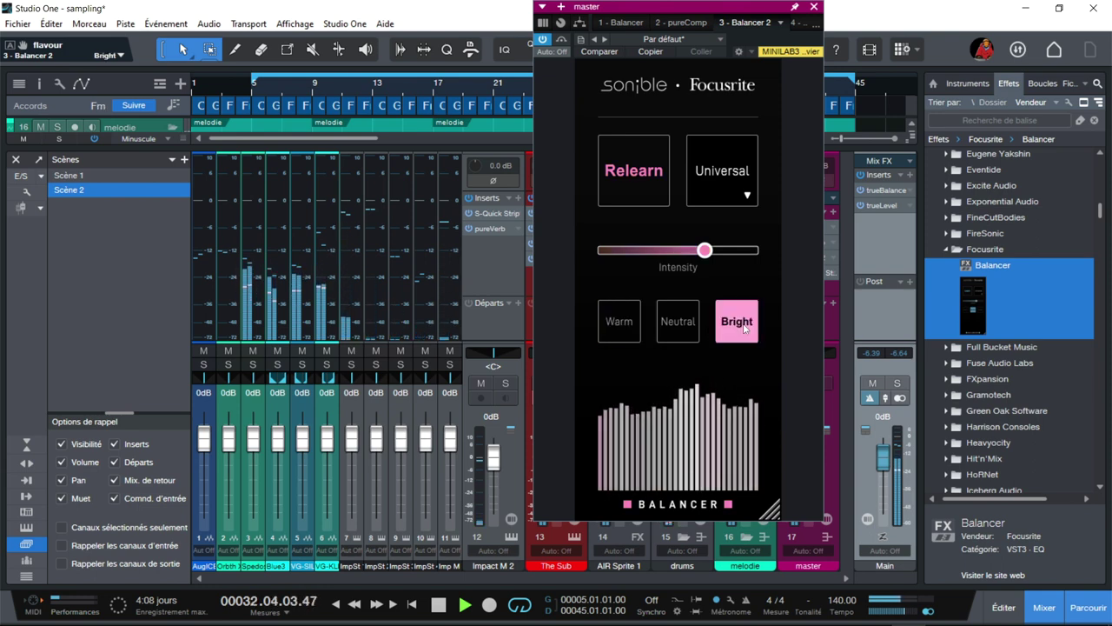
left_click(691, 329)
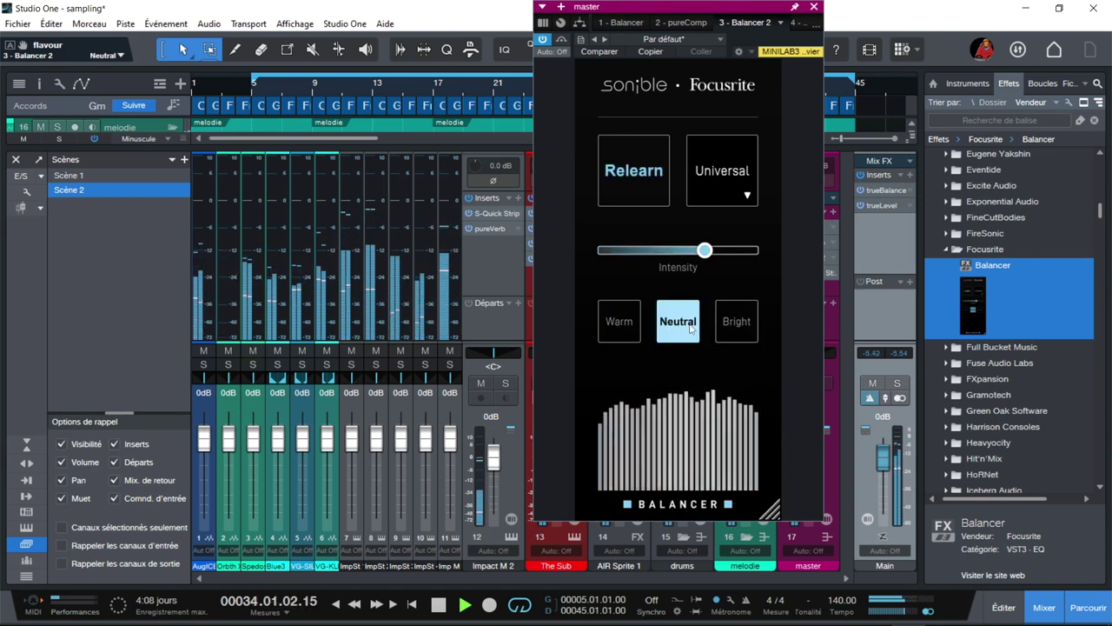
Step: Find pureLimit among the sonible effects and insert it on the master channel between the second Balancer and WLM Plus Stereo
left_click_drag(1101, 212, 1095, 338)
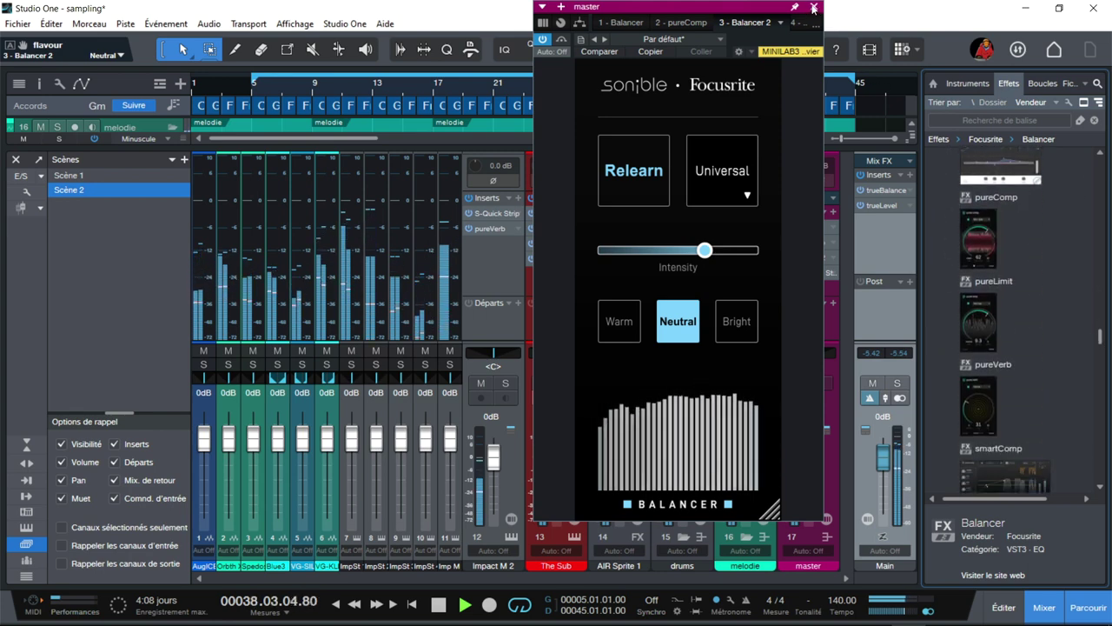
left_click(815, 7)
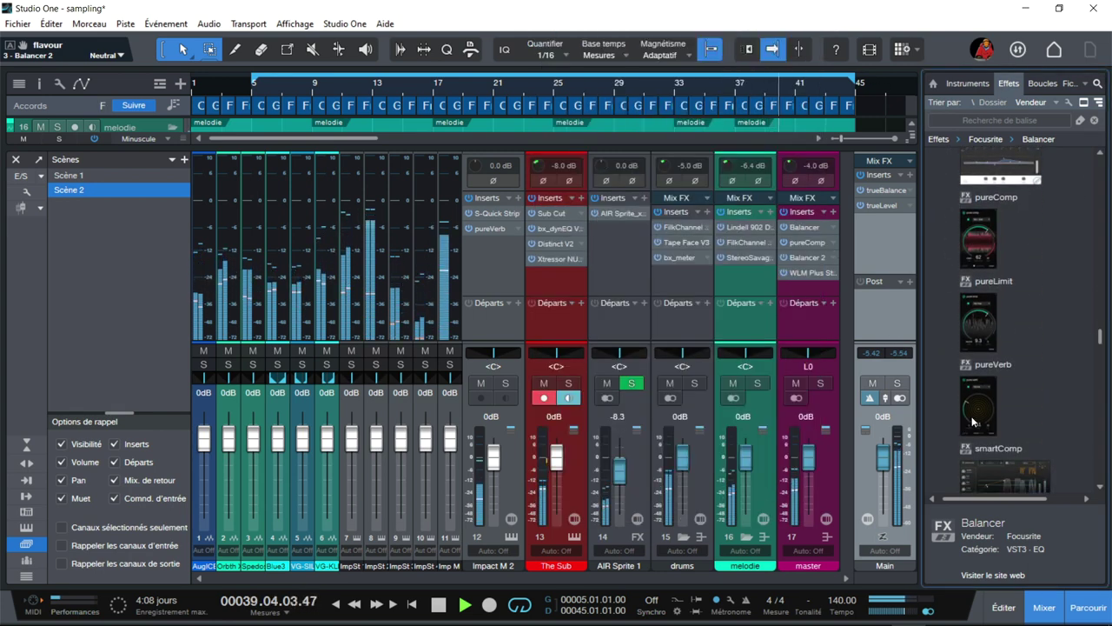
left_click(982, 319)
left_click_drag(982, 320, 791, 267)
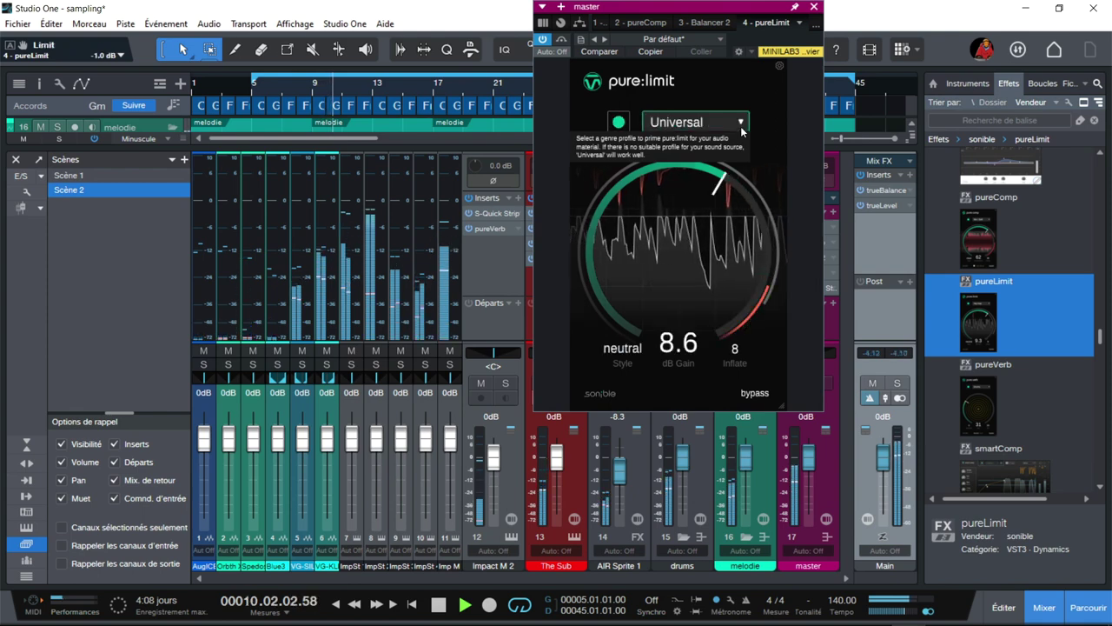
Step: Open trueLevel on the Main channel, restart its loudness measurement, and move its window clear of the master channel
left_click(880, 205)
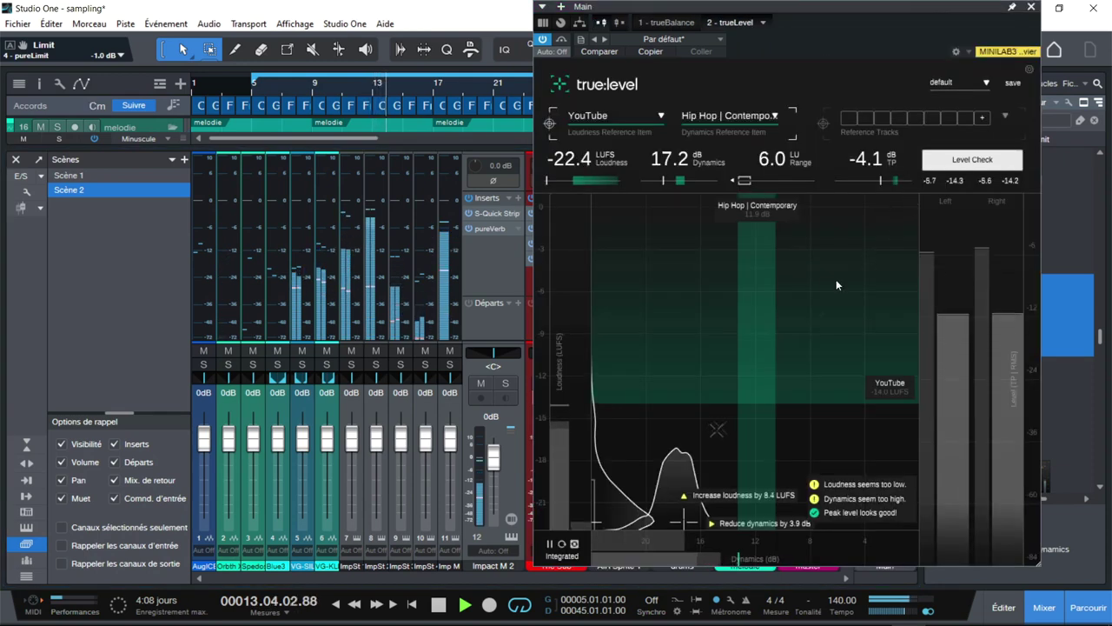
left_click(562, 545)
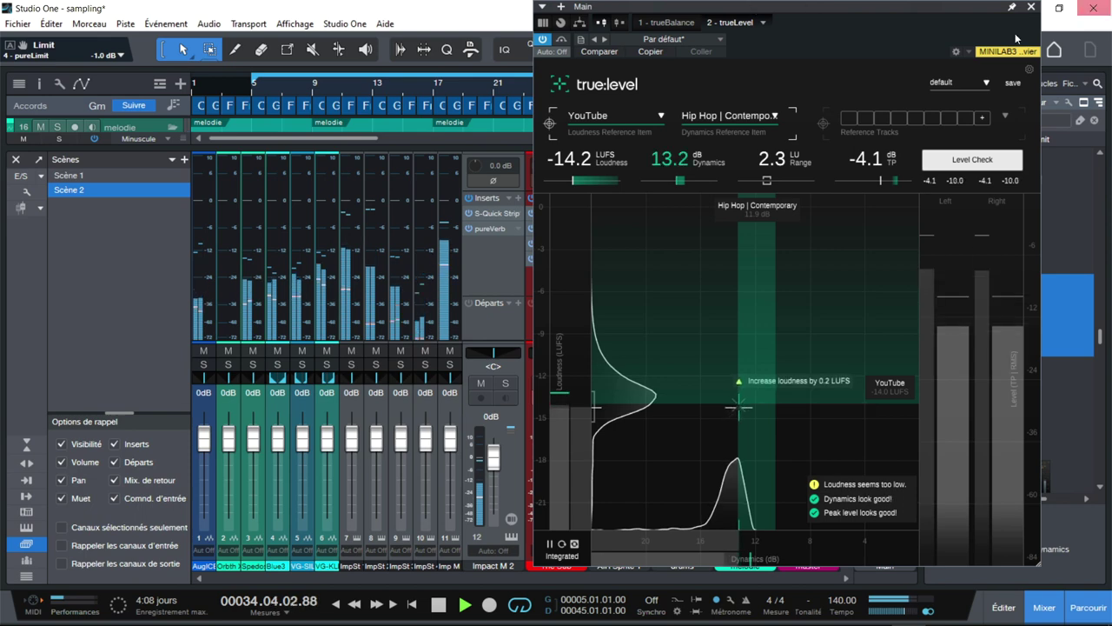
left_click_drag(920, 14, 390, 9)
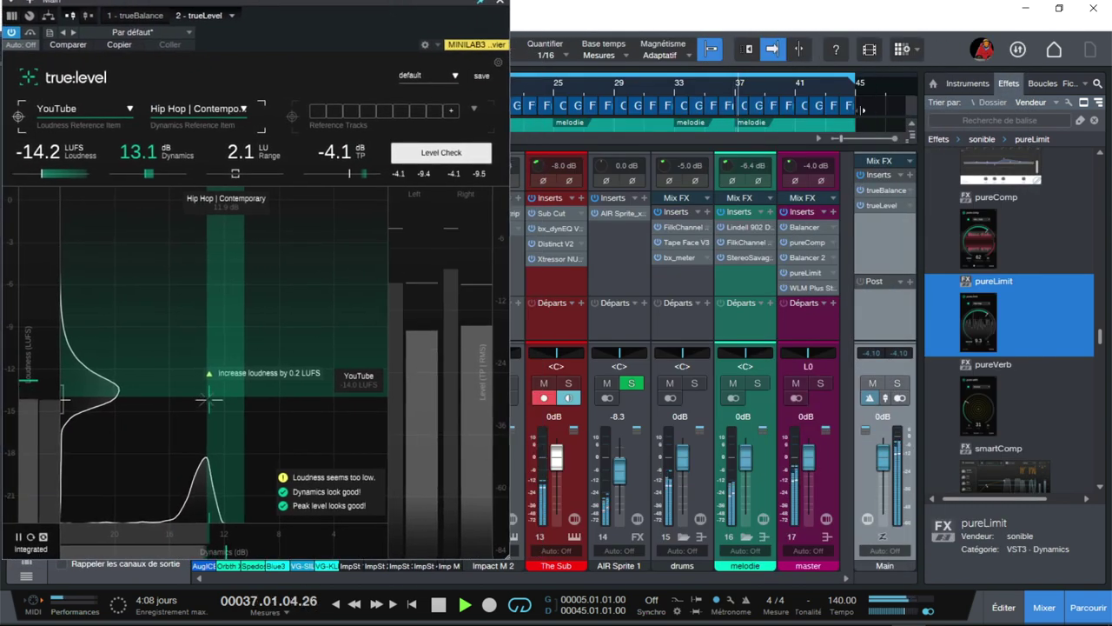
Step: Reopen pureLimit on the master channel and raise its gain to 9.1 dB while monitoring trueLevel
double_click(815, 273)
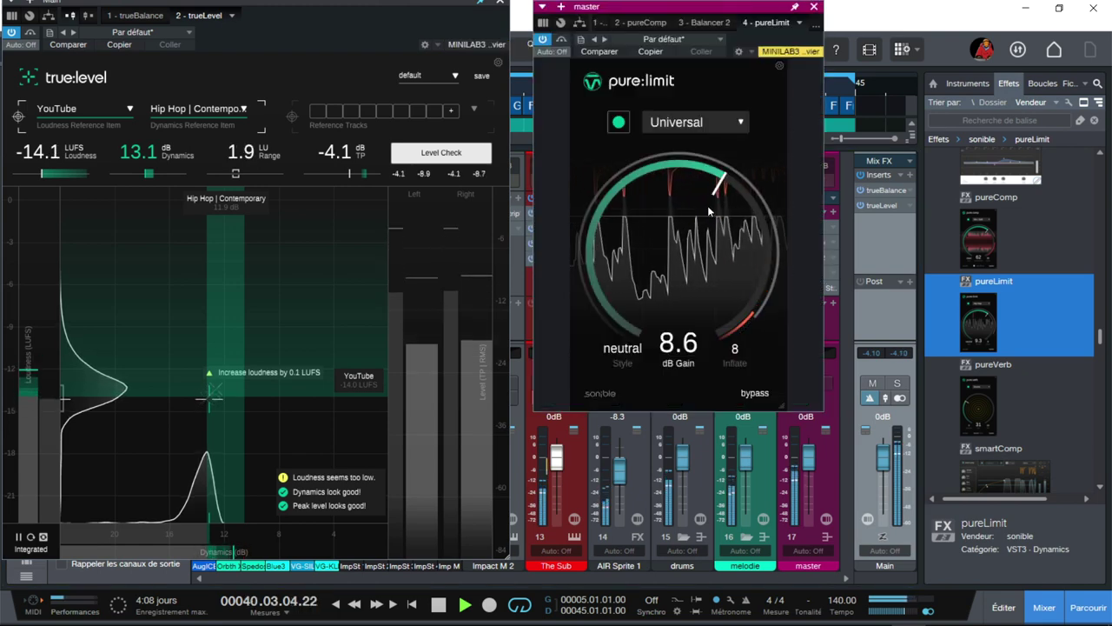
scroll(707, 205, "up", 2)
scroll(708, 205, "down", 1)
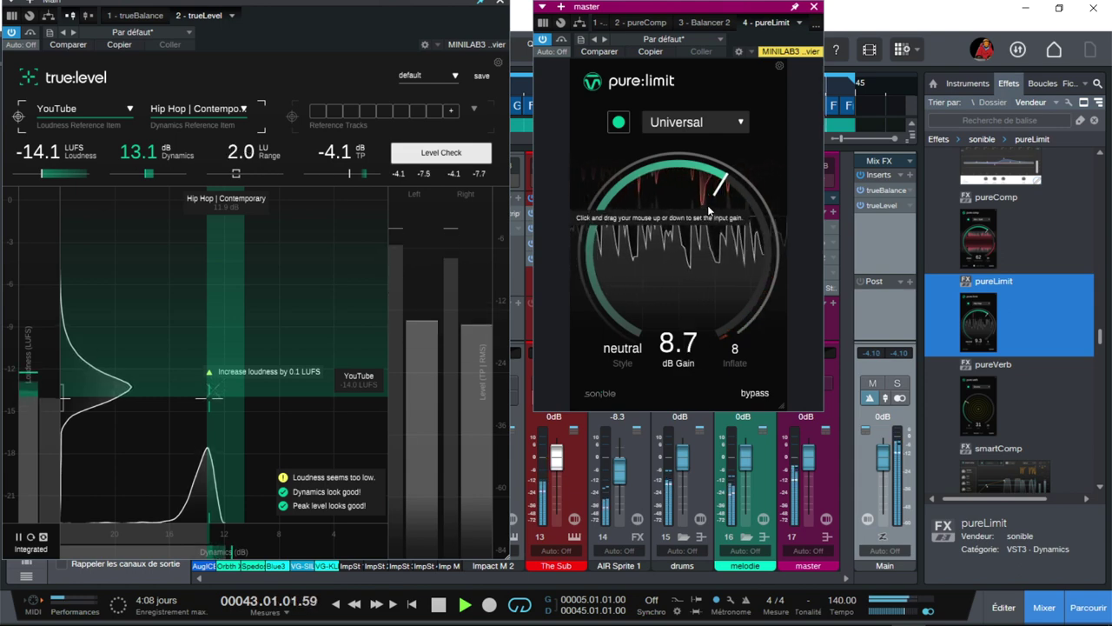
scroll(707, 205, "up", 4)
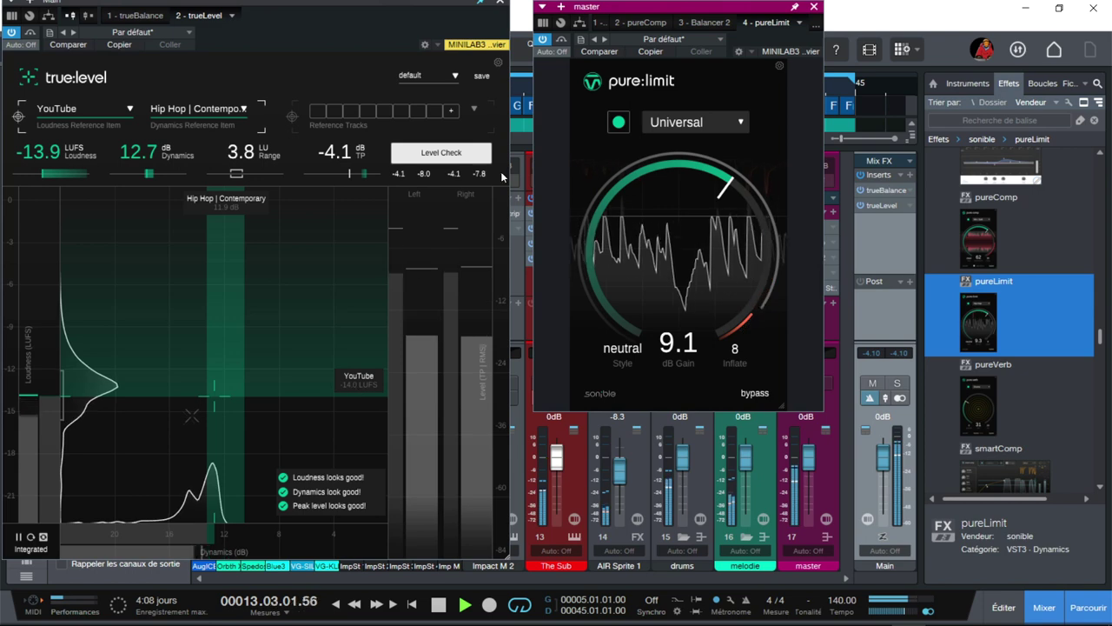
Step: Restart trueBalance's measurement and run its balance and mono checks on the mix, stopping playback and closing the analyser when done
left_click(148, 16)
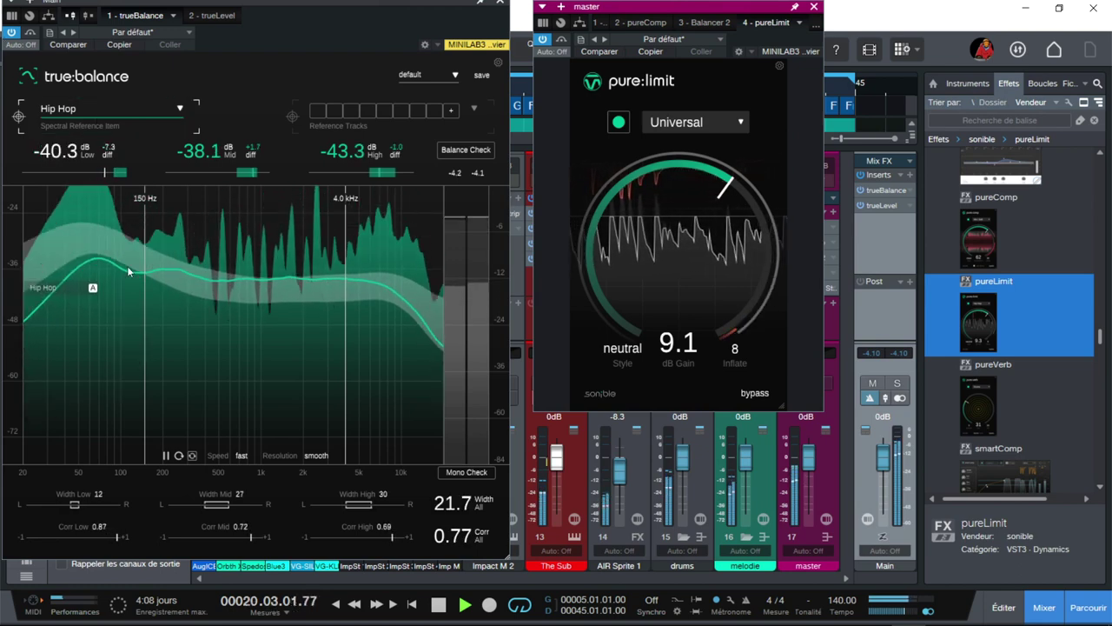
left_click(179, 456)
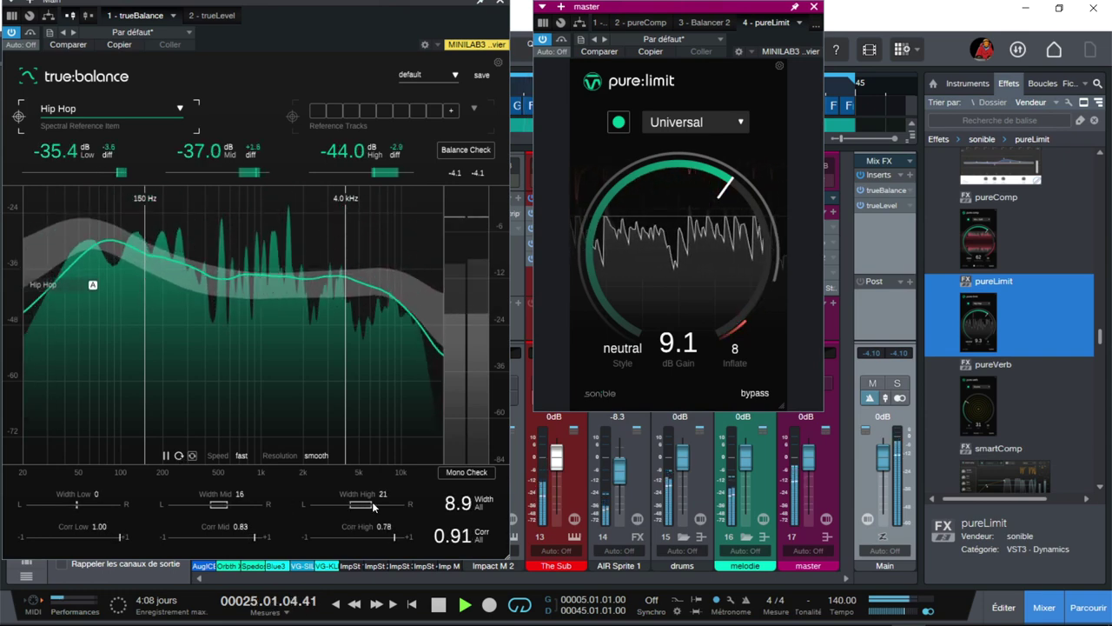
left_click(466, 150)
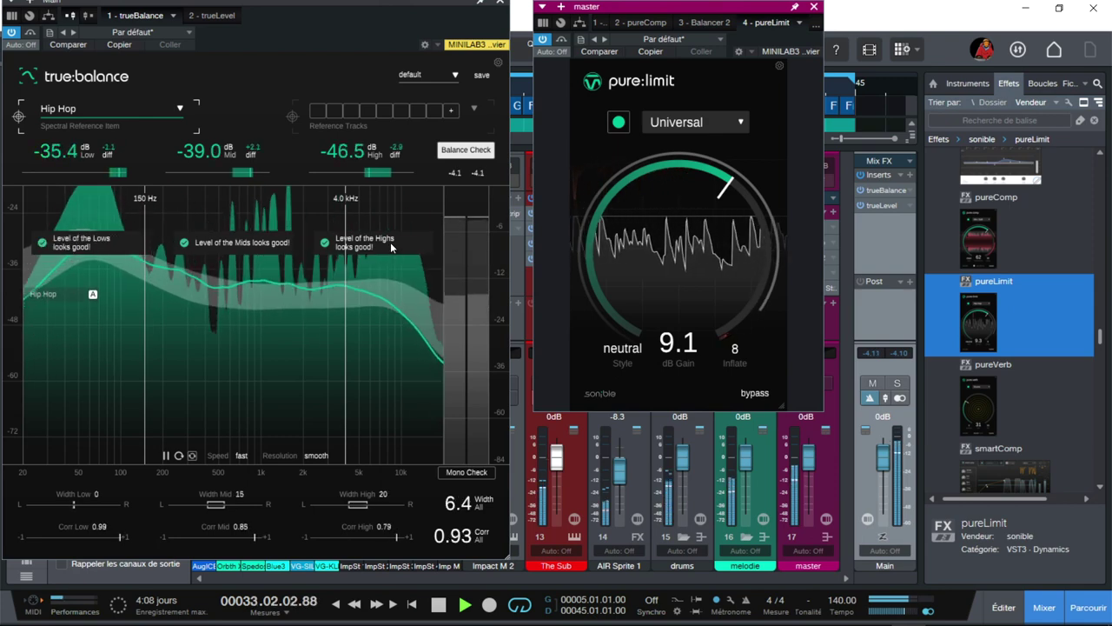
left_click(458, 473)
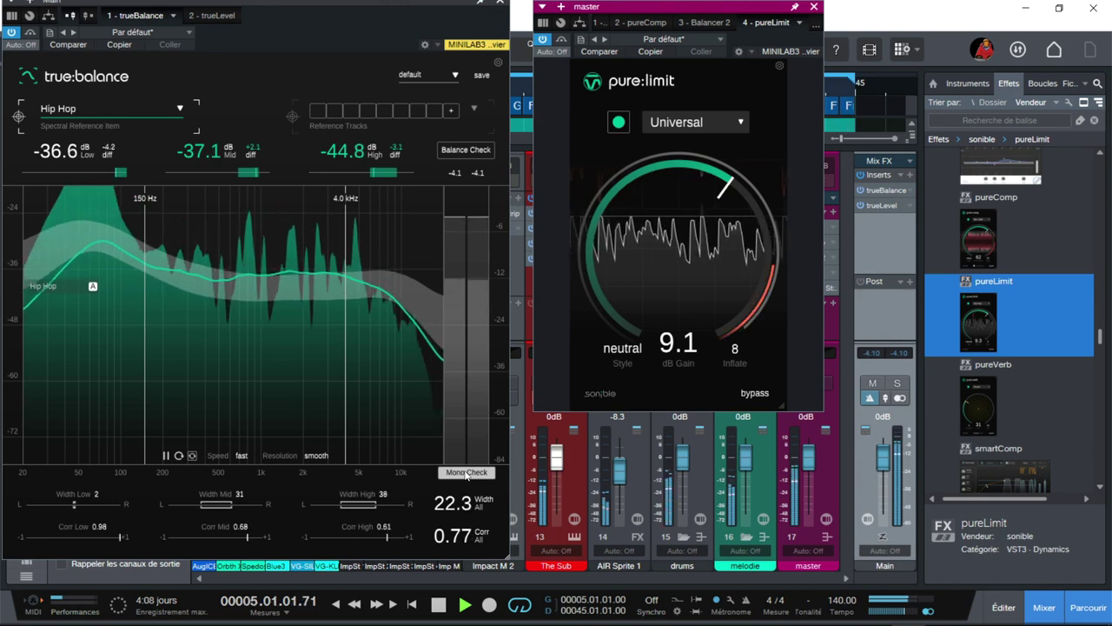
key("space")
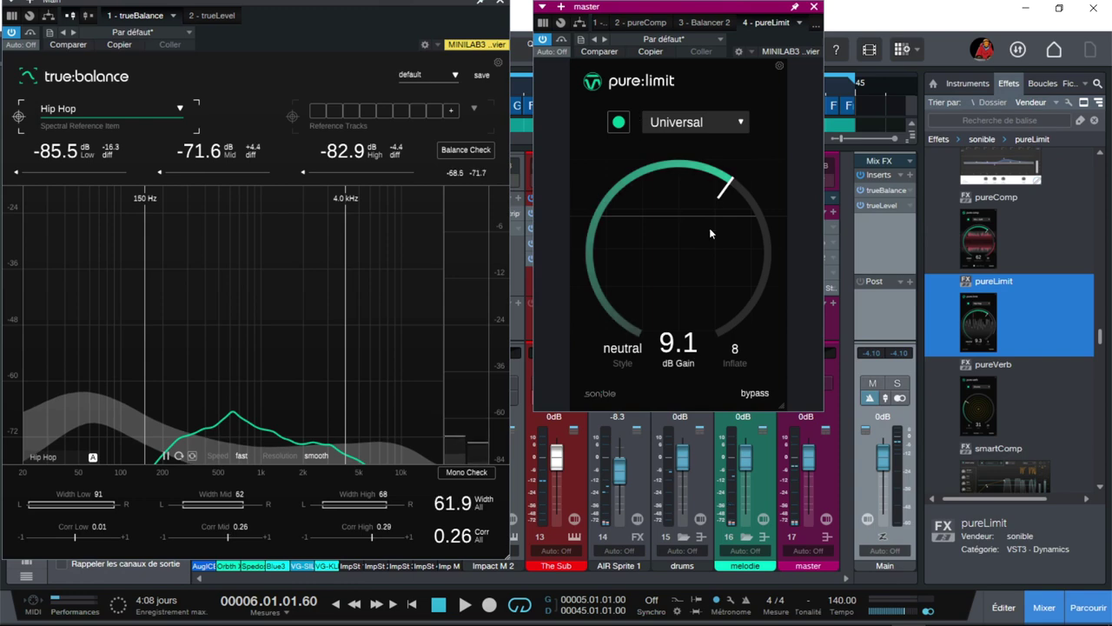
left_click(501, 5)
Step: Inspect the S-Quick Strip and pureVerb inserts on the Impact M 1 and Impact M 2 channels
left_click_drag(654, 11, 846, 29)
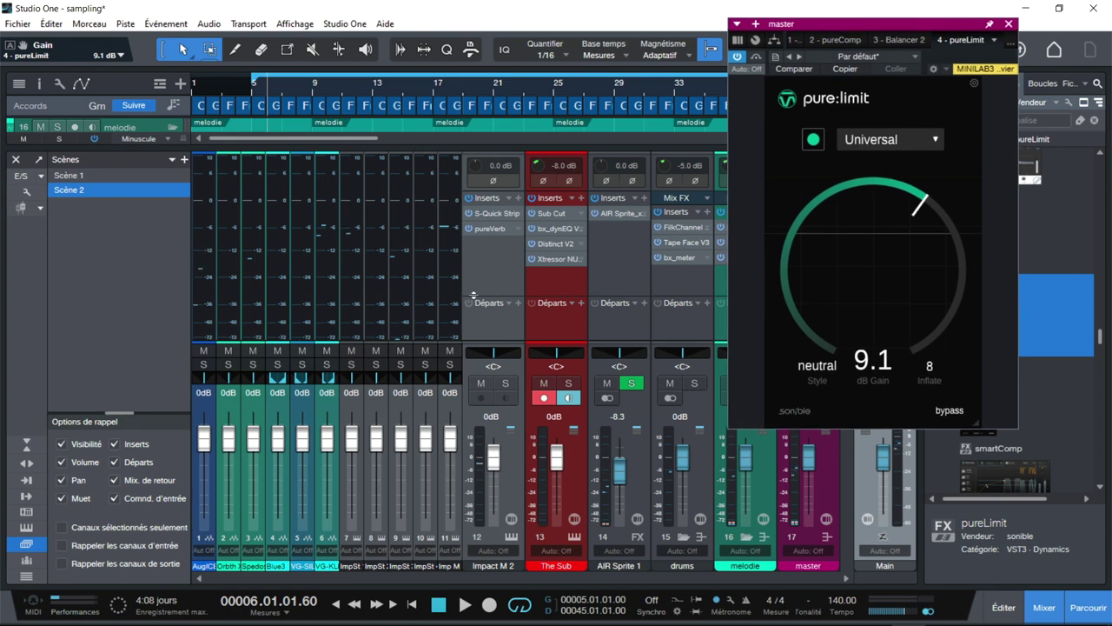
left_click(450, 400)
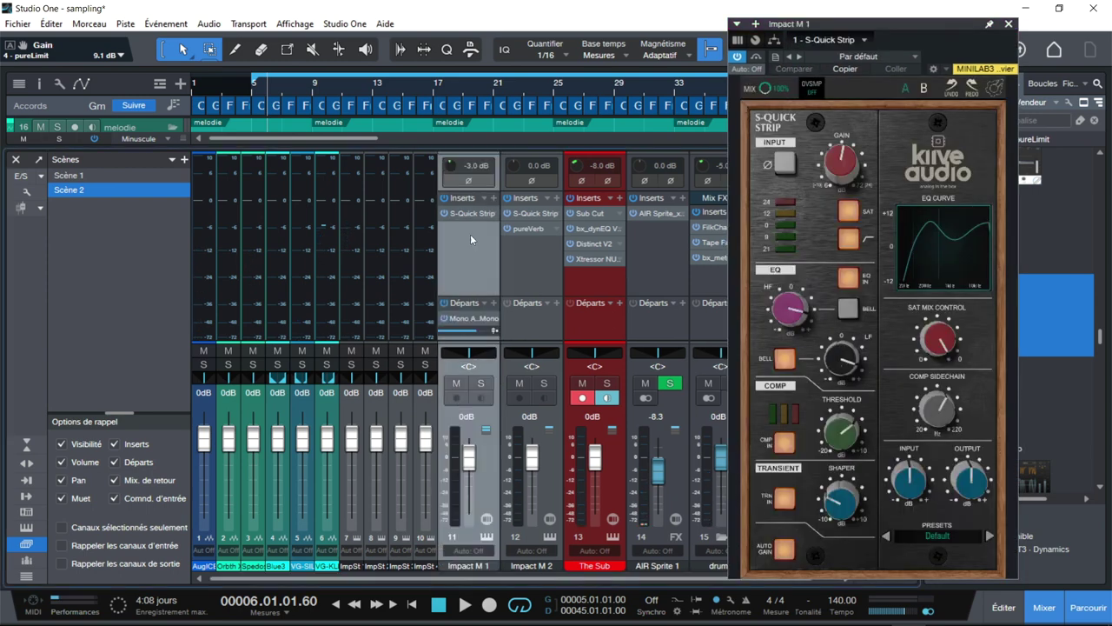
left_click(446, 422)
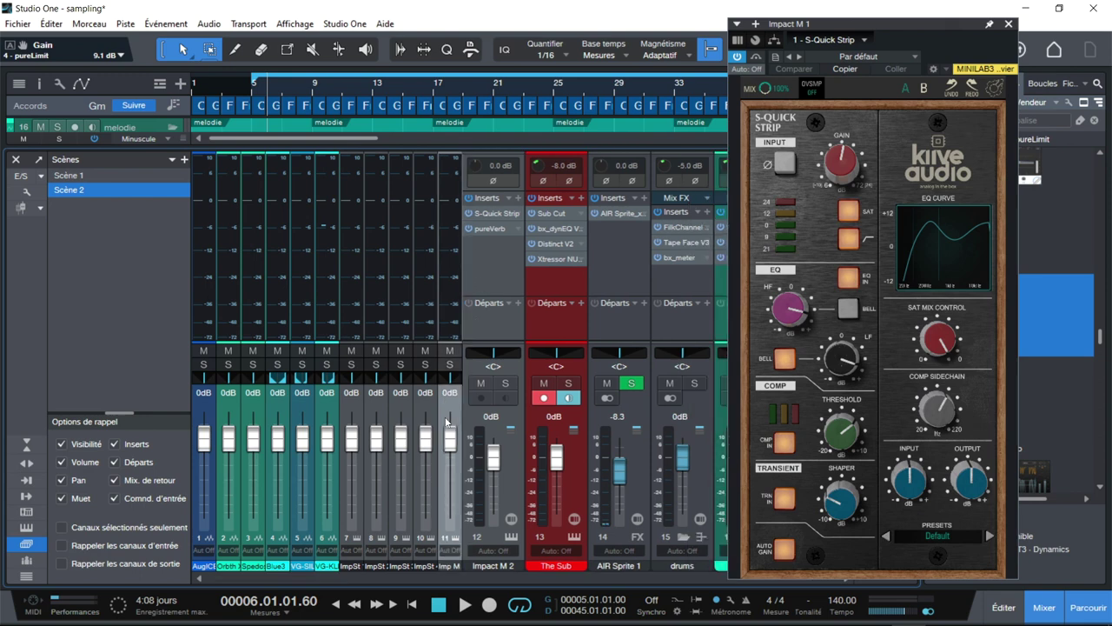
left_click(493, 230)
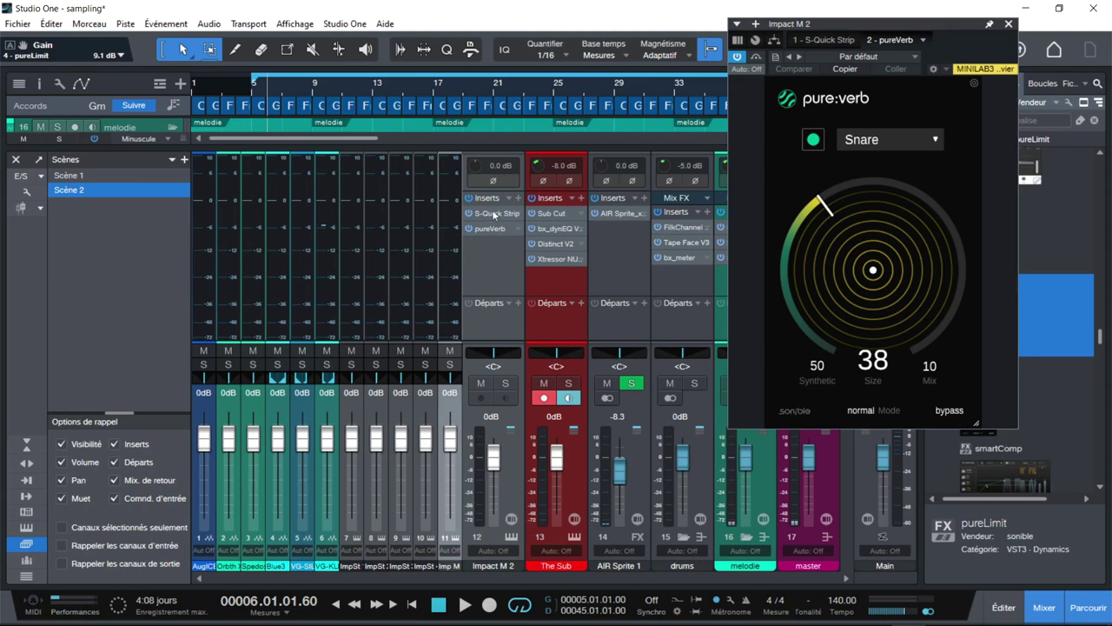
left_click(494, 215)
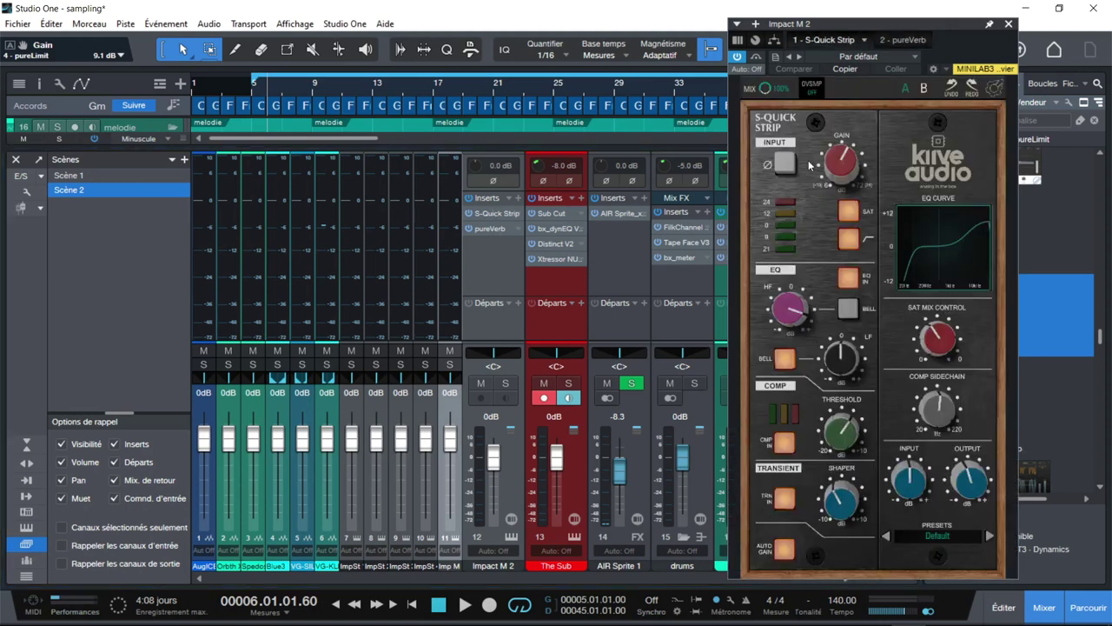
Step: Solo the drums bus, play it, and reopen pureVerb on Impact M 2 with its window moved over the mixer
left_click(696, 384)
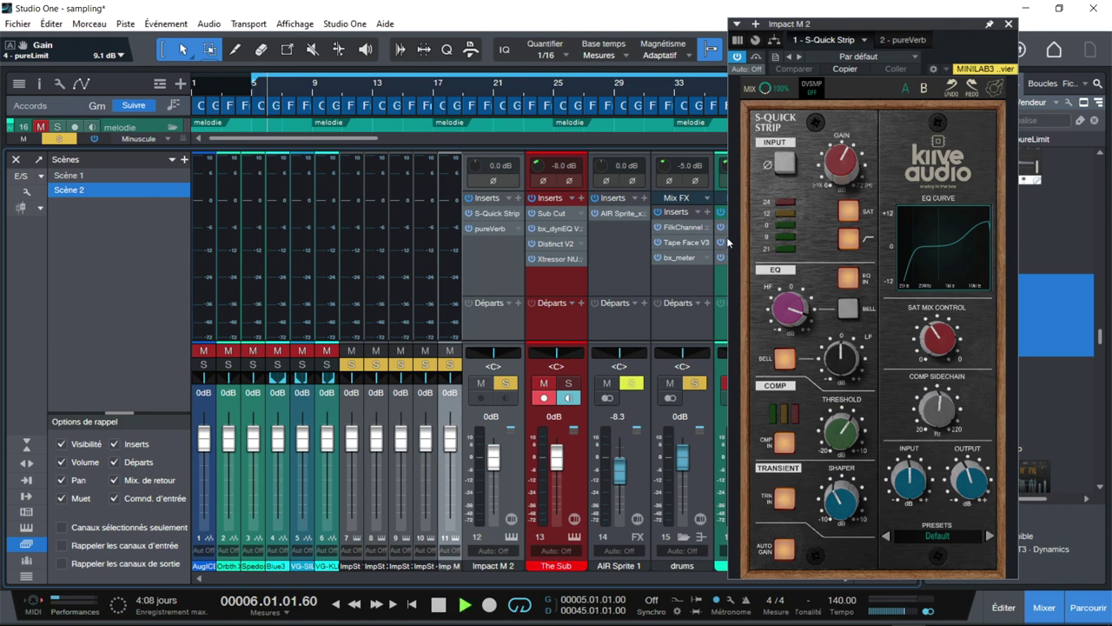
left_click(500, 230)
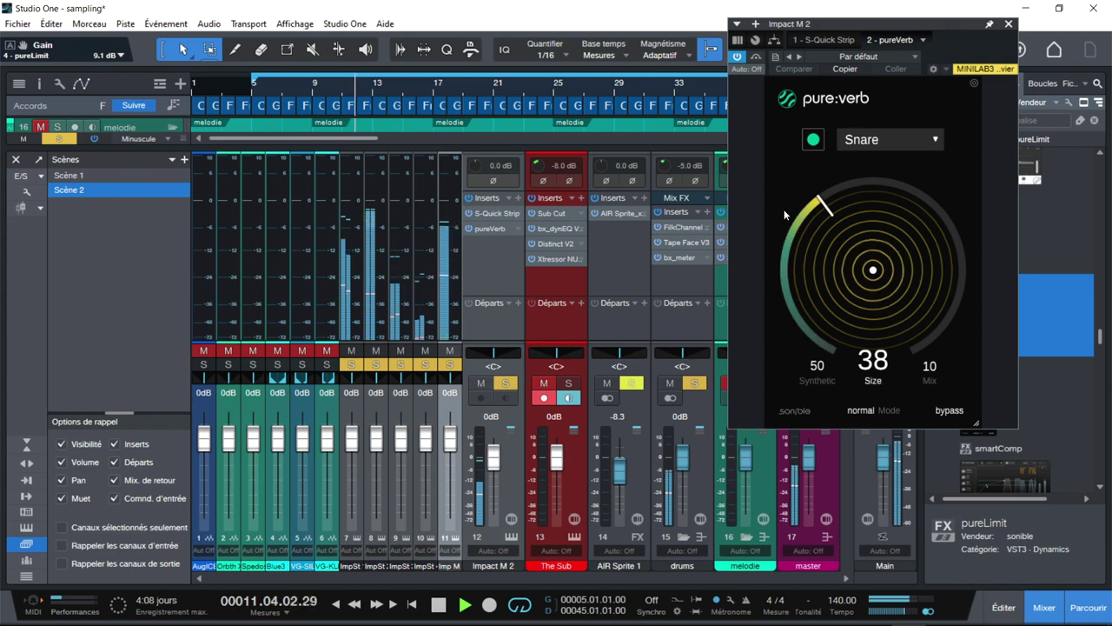
left_click_drag(897, 33, 567, 69)
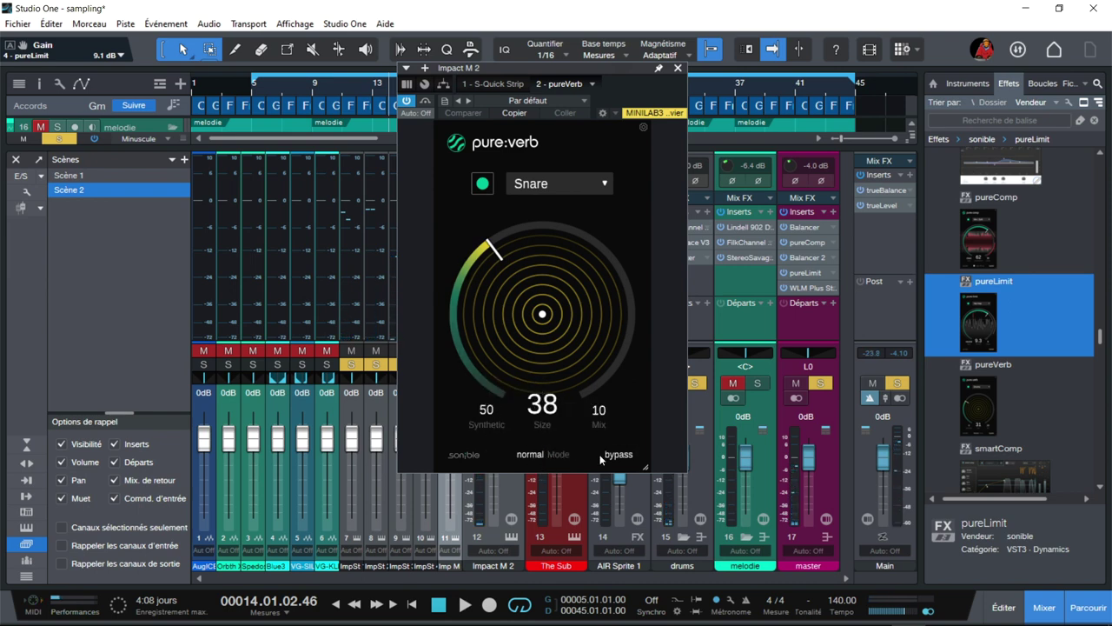
Step: Switch pureVerb on Impact M 2 to reverse mode and set its size to 40 during drum playback
left_click(531, 455)
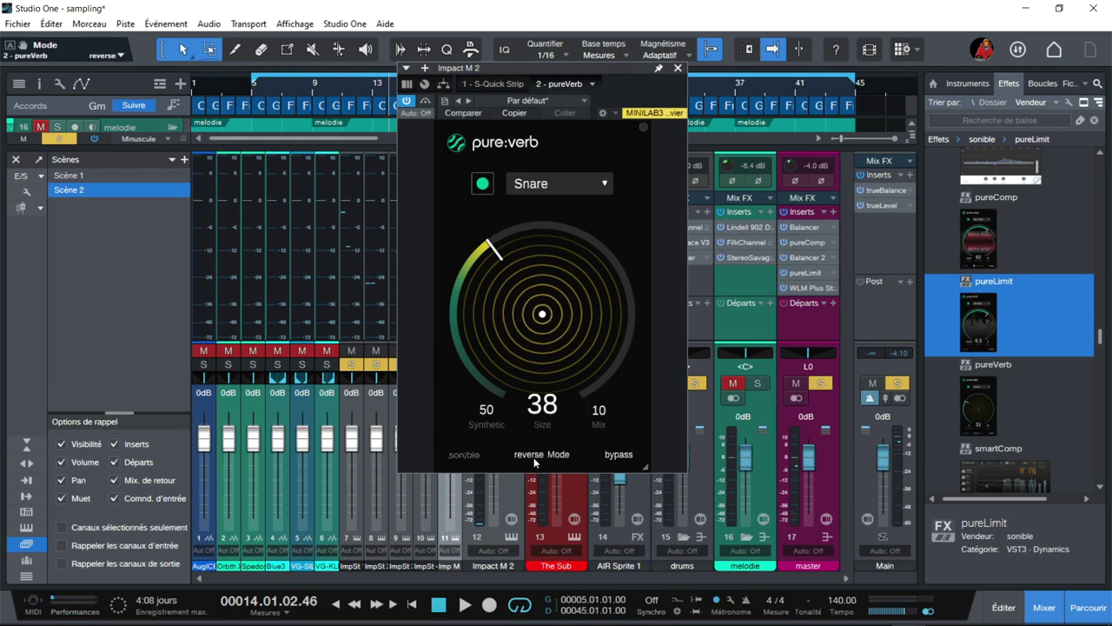
left_click(534, 457)
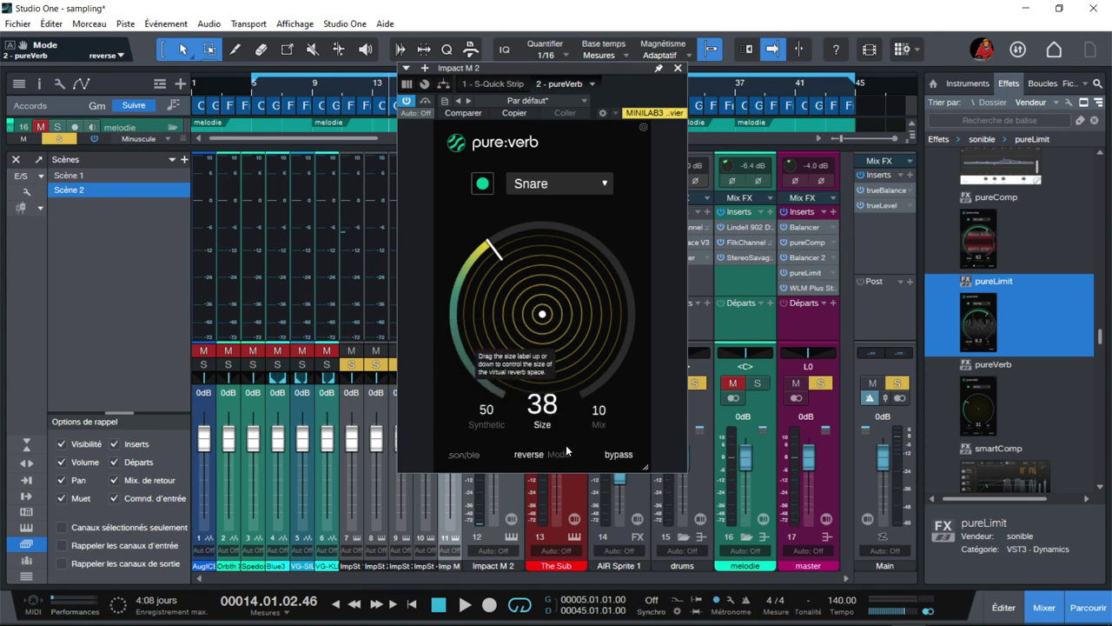
key("space")
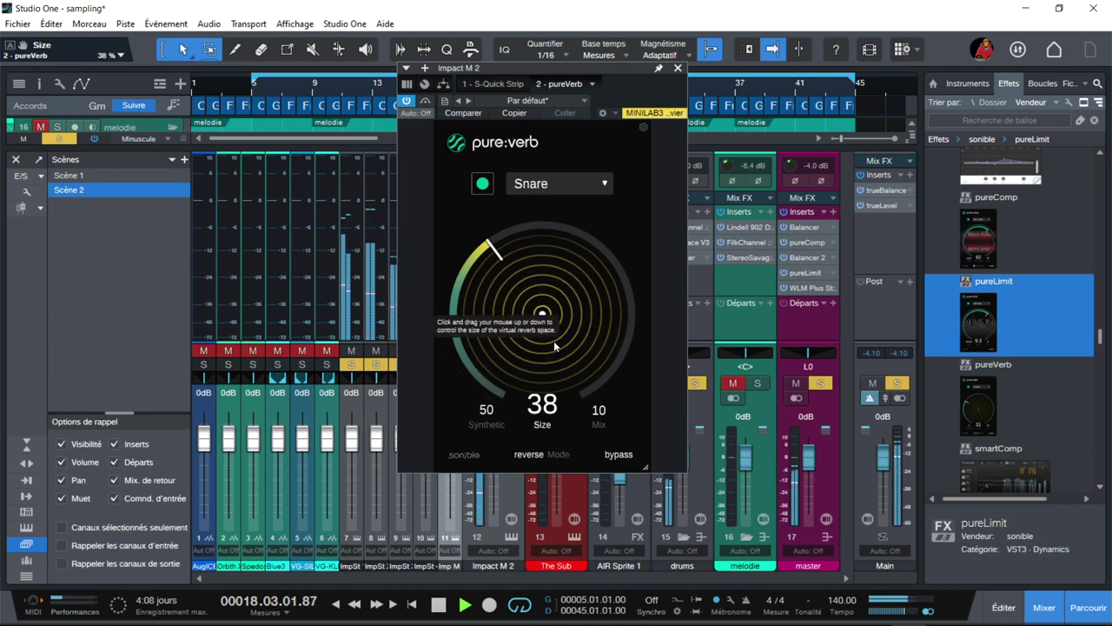
left_click_drag(553, 341, 554, 338)
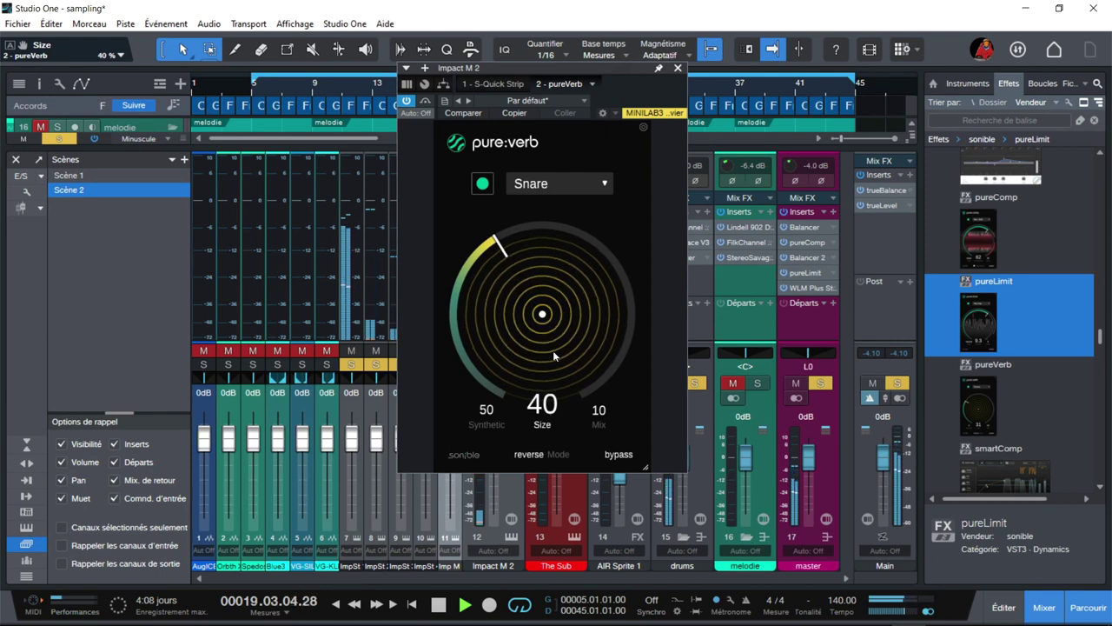
Step: Set pureVerb's Synthetic amount to 73 and its Mix to 36
double_click(487, 410)
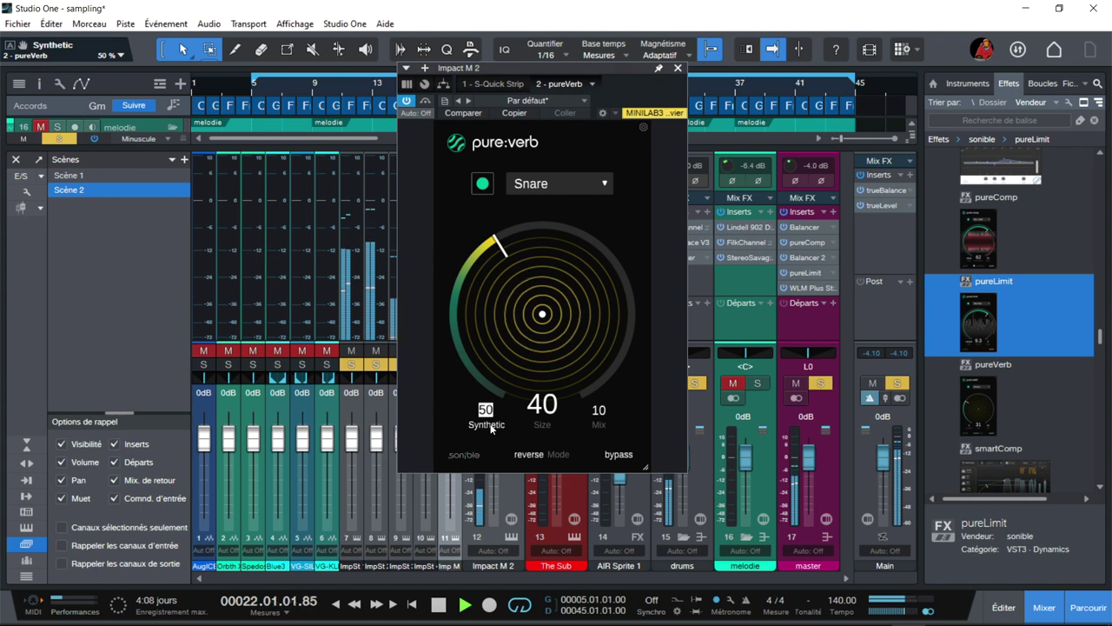
left_click_drag(491, 400, 492, 367)
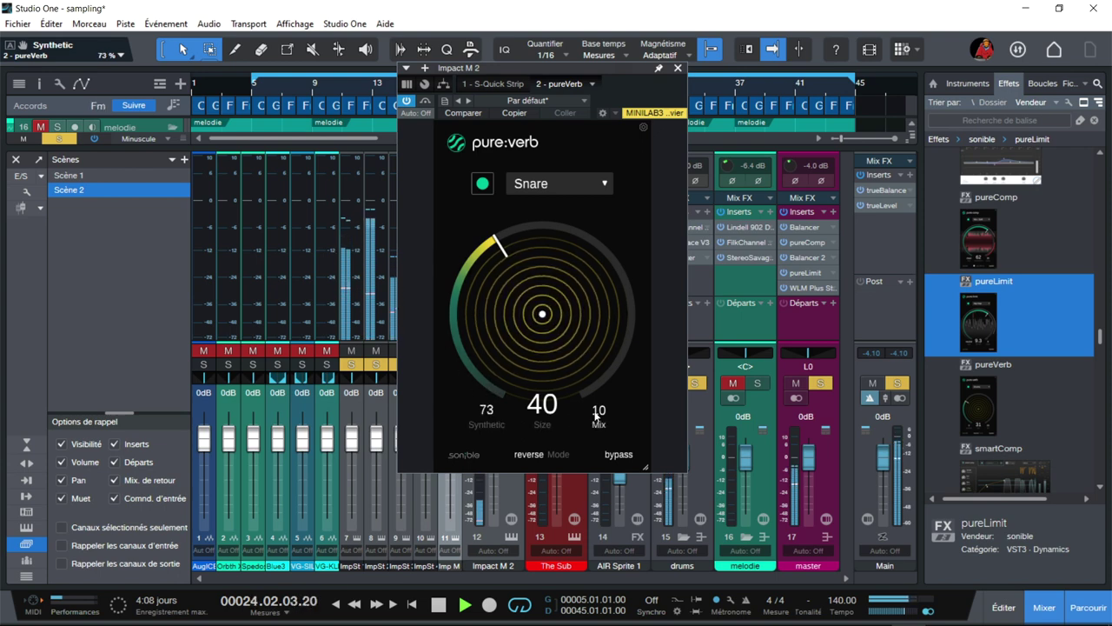
left_click_drag(601, 414, 602, 361)
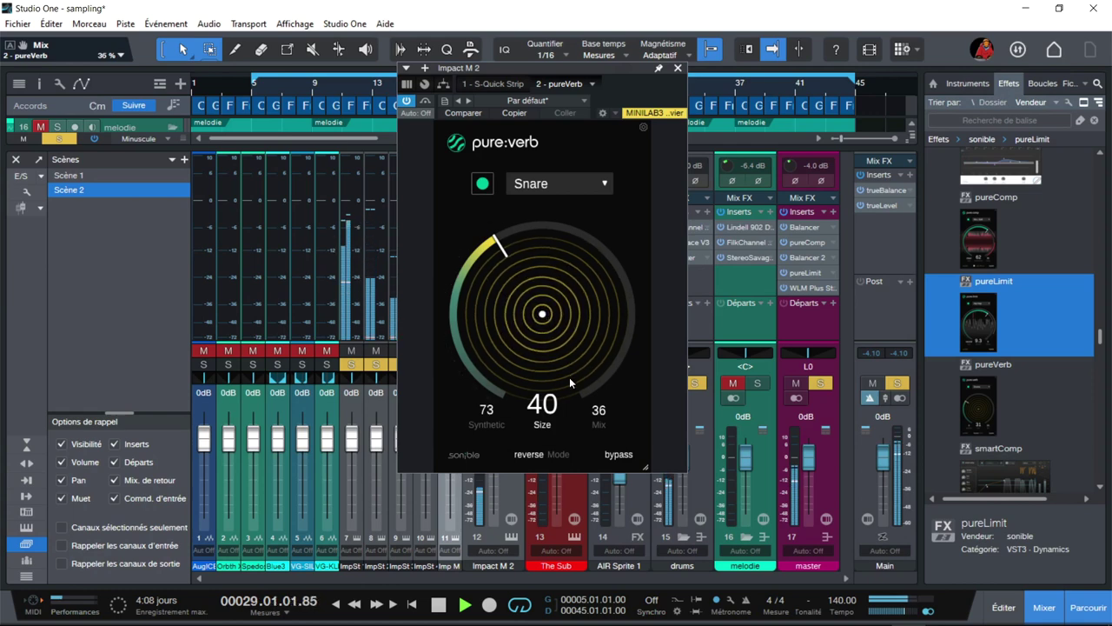
Step: Switch pureVerb on Impact M 2 past bounce to normal mode and reduce its Mix to 9
left_click(530, 455)
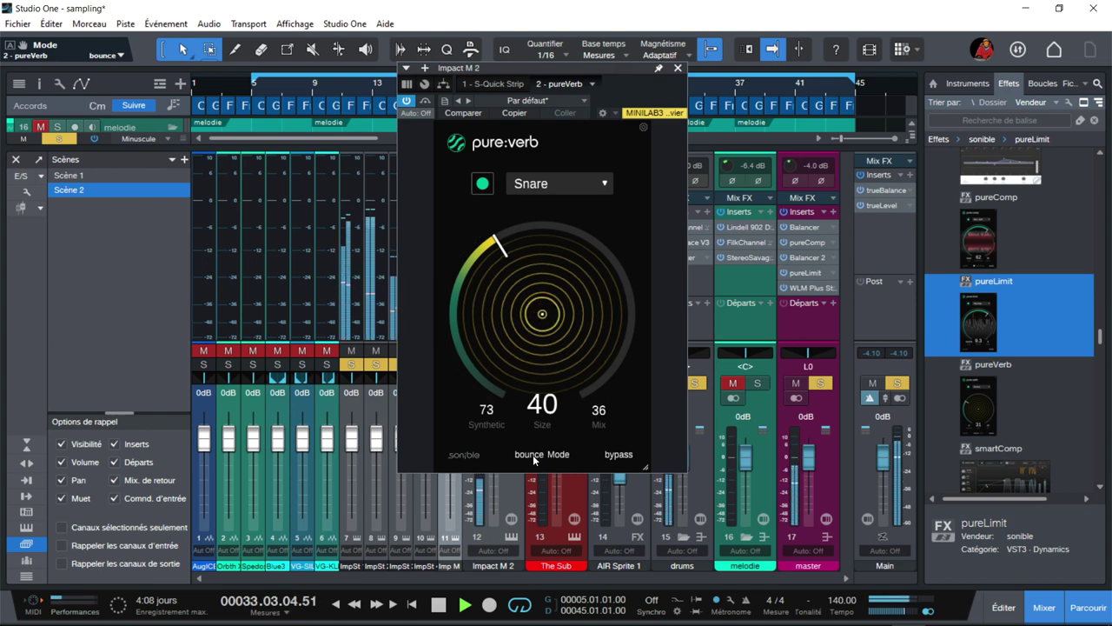
left_click(531, 454)
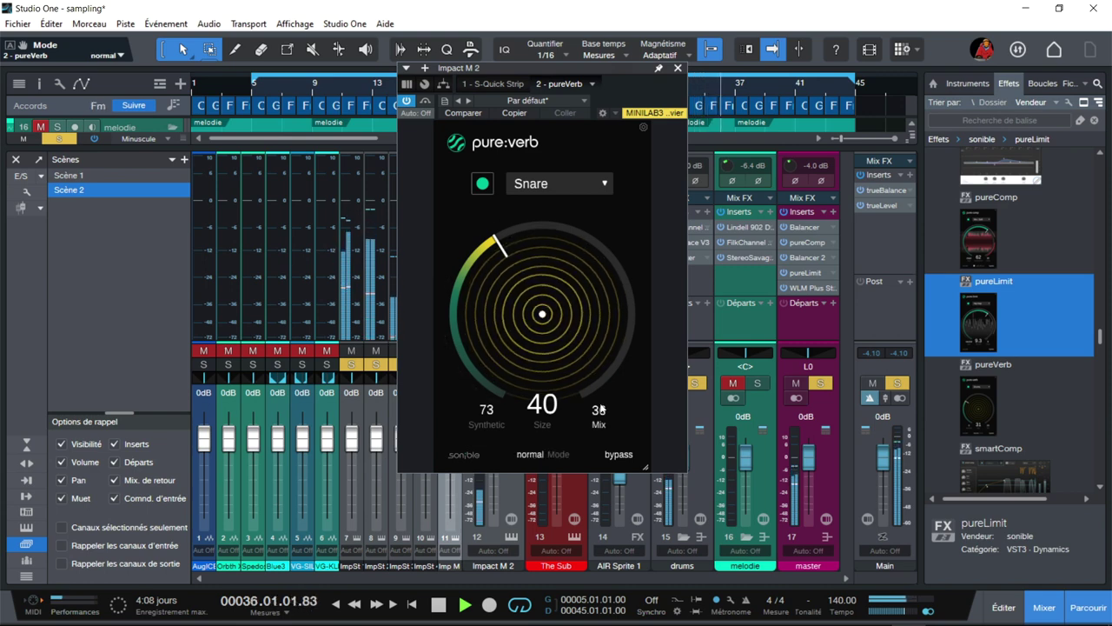
scroll(601, 418, "down", 4)
scroll(600, 418, "down", 12)
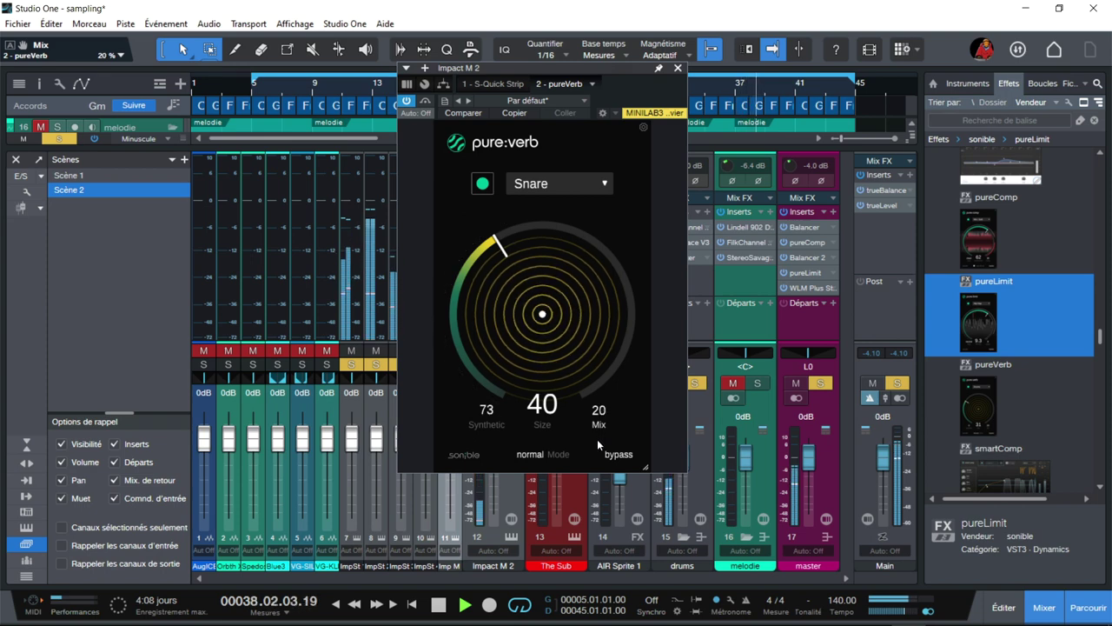
scroll(597, 439, "down", 8)
scroll(596, 459, "down", 3)
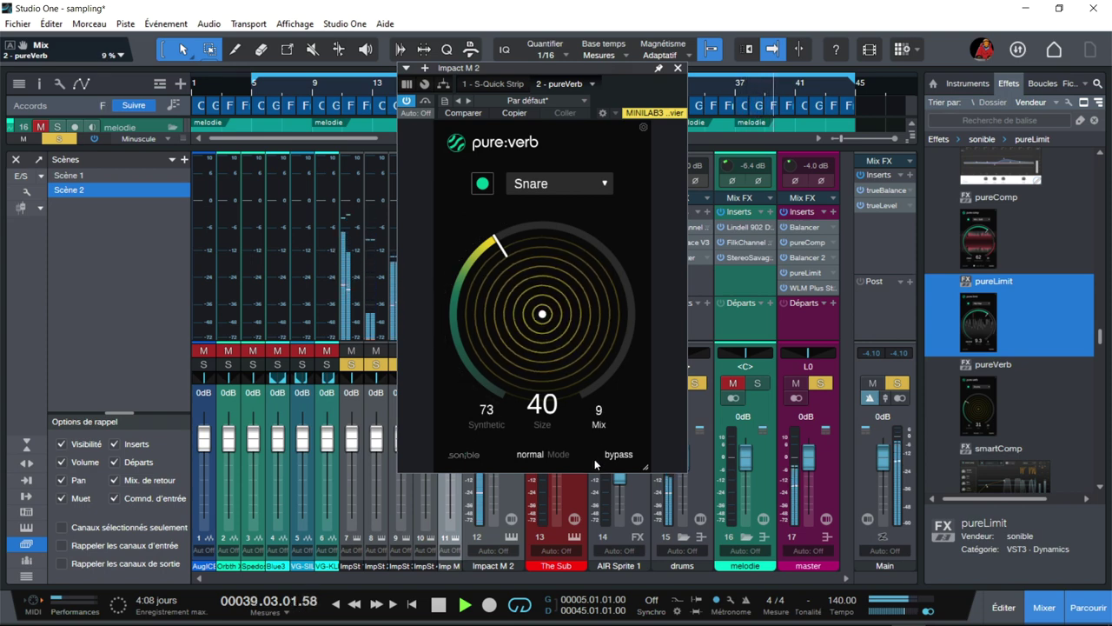
Step: Lower pureVerb's Synthetic amount to 48 and its Mix to 6 while the drums play
scroll(487, 417, "down", 7)
scroll(489, 430, "down", 8)
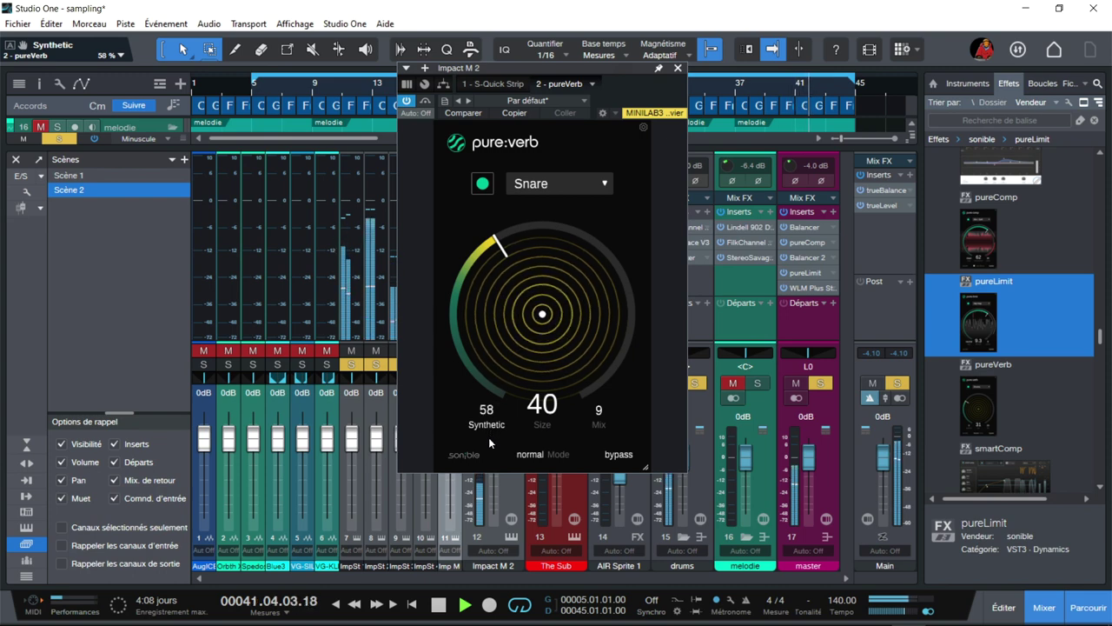
scroll(488, 438, "down", 3)
scroll(488, 447, "down", 7)
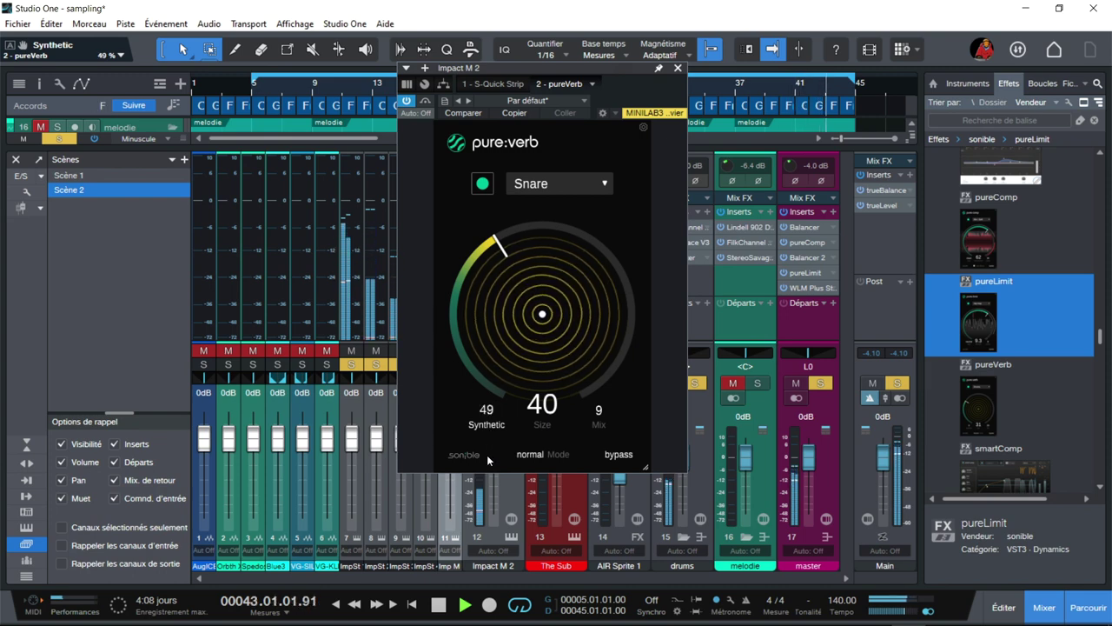
mouse_move(504, 256)
left_mouse_down()
mouse_move(512, 153)
mouse_move(483, 278)
mouse_move(481, 252)
mouse_move(487, 269)
left_mouse_up()
left_click_drag(595, 408, 596, 414)
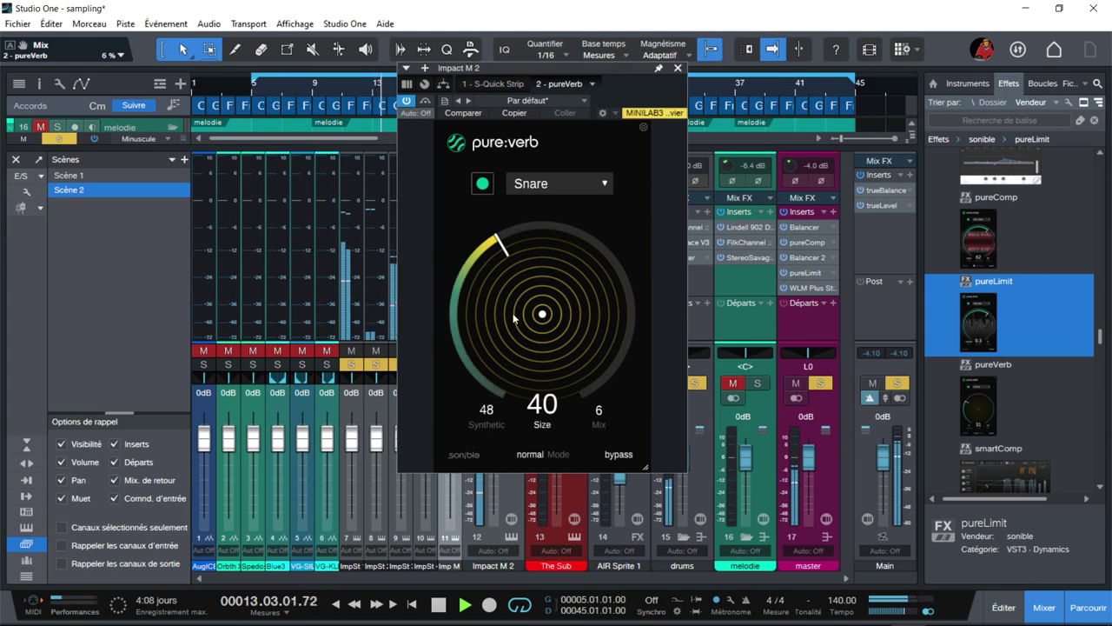
Step: Set pureVerb's reverb size to 47
left_click_drag(514, 319, 522, 249)
scroll(522, 278, "down", 1)
scroll(521, 277, "up", 3)
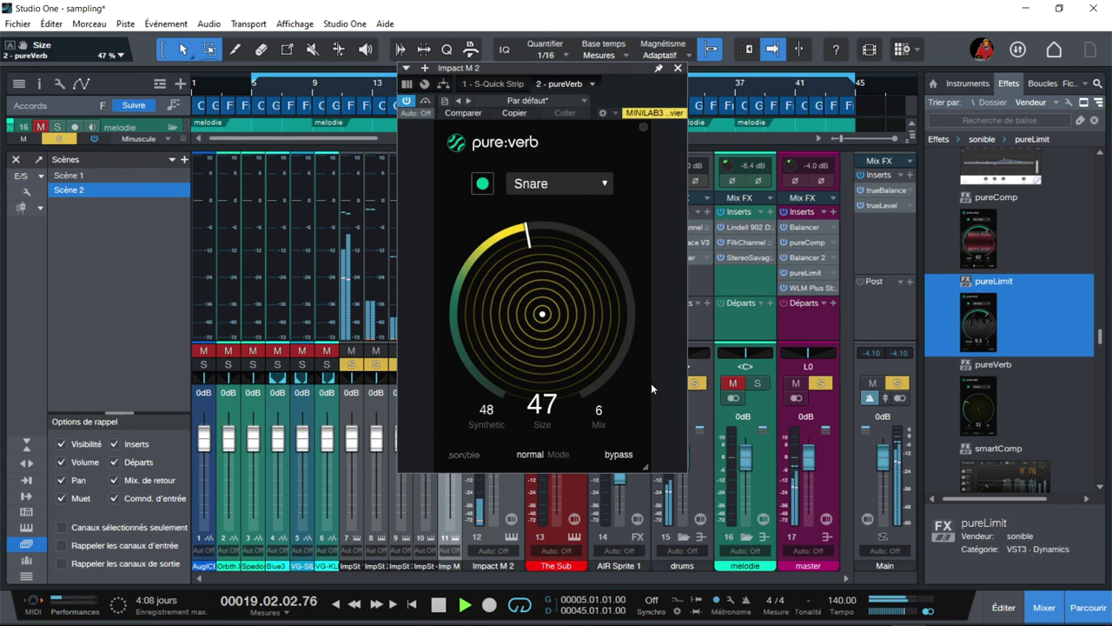
Step: Unsolo the drums bus to hear the full mix, then finish pureVerb with a Mix of 7 and close it
left_click(700, 383)
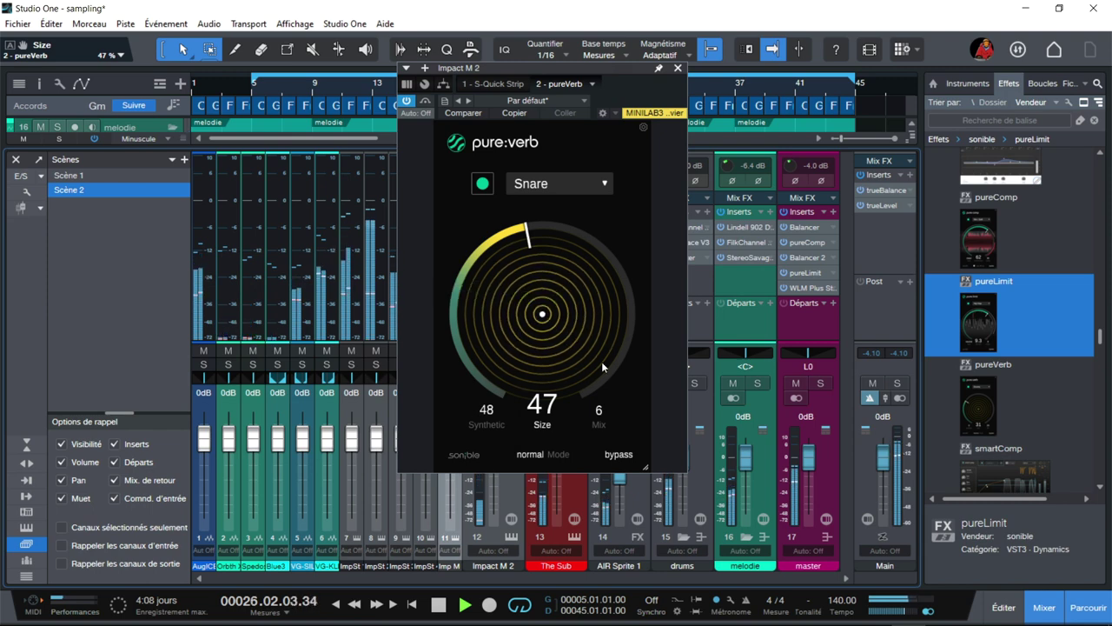
scroll(606, 414, "up", 1)
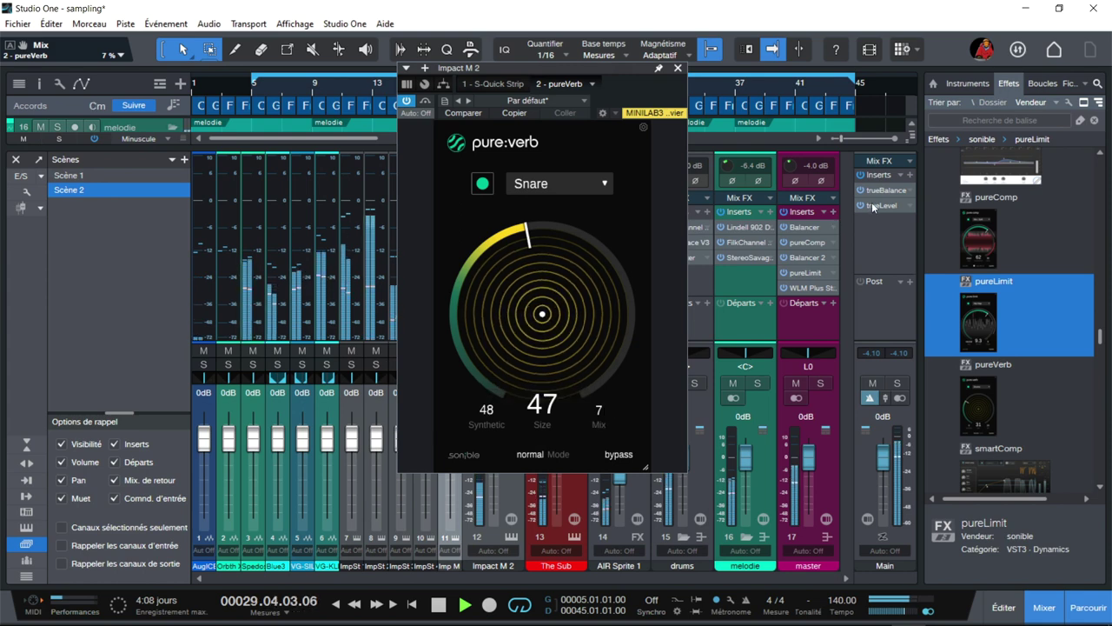
left_click(680, 68)
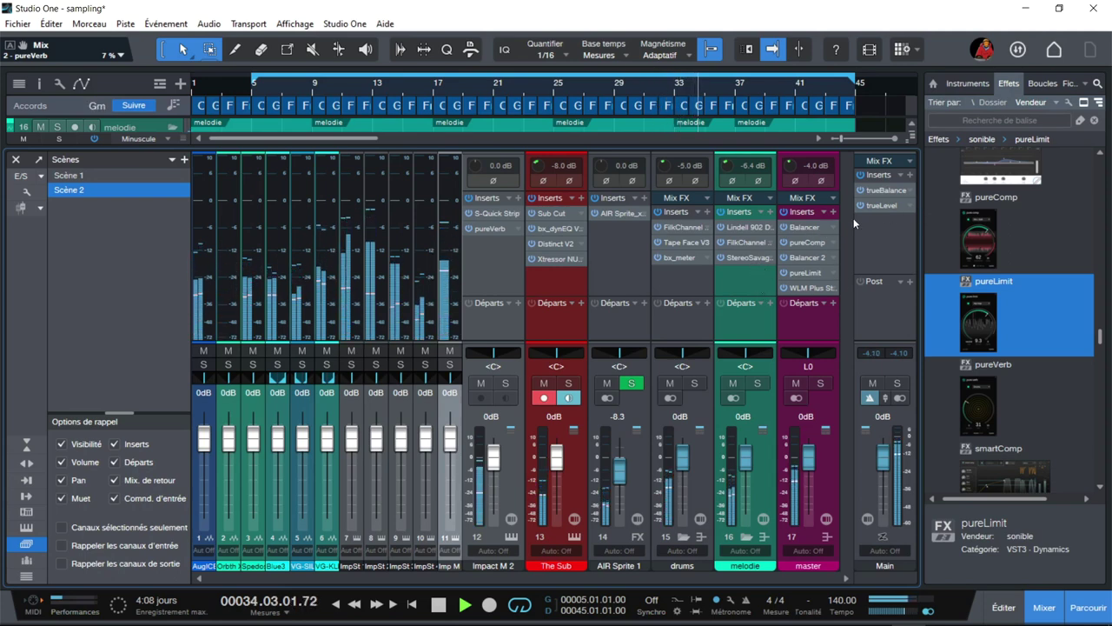
Step: Open trueBalance on the Main channel and run a Balance Check against the Hip Hop reference
left_click(880, 192)
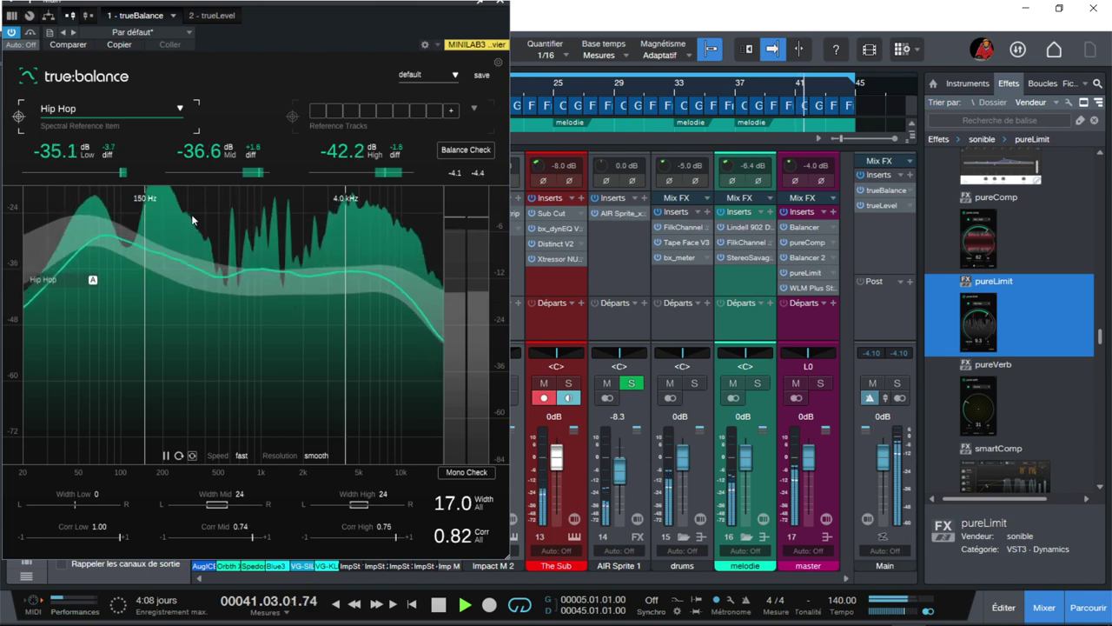
left_click(461, 150)
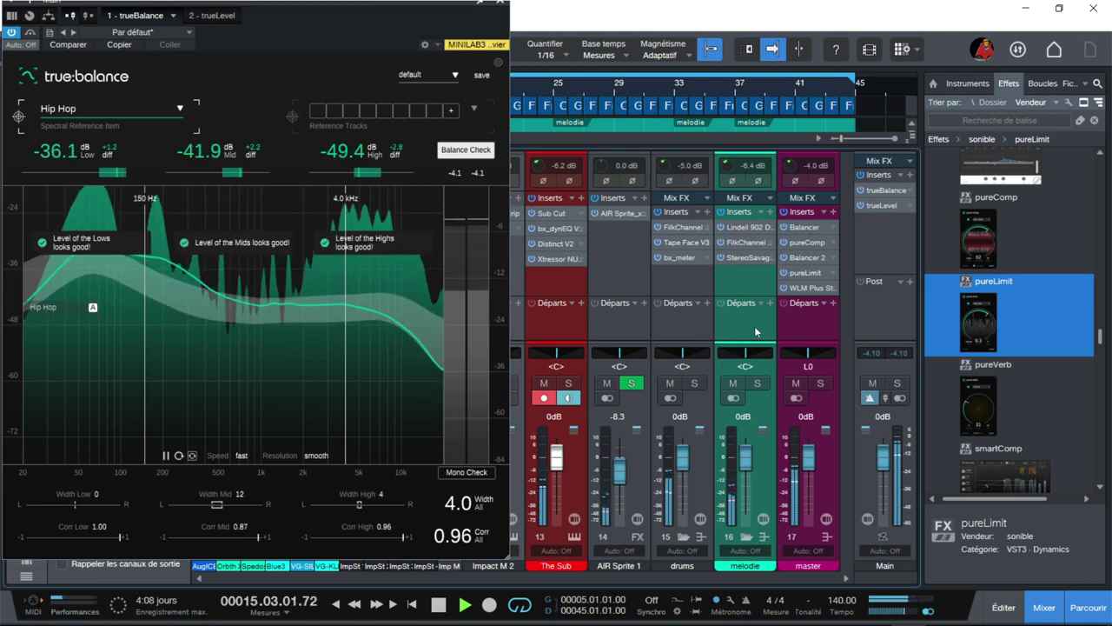
Step: Arrange trueBalance beside the first Balancer of the master bus and set that Balancer to Warm
left_click(808, 228)
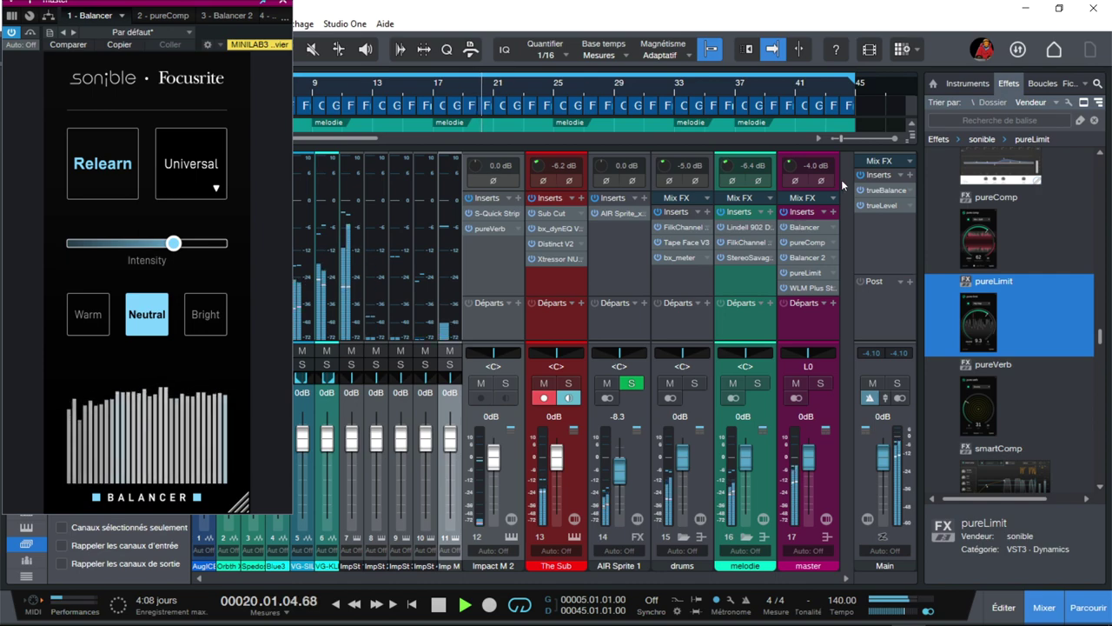
left_click(886, 190)
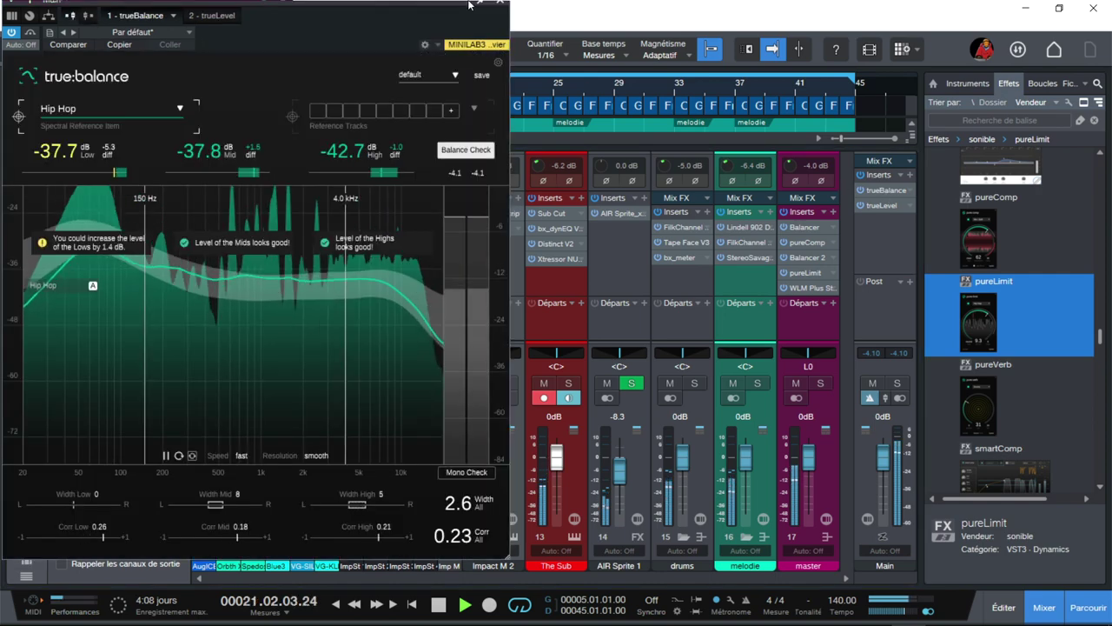
left_click_drag(415, 7, 776, 10)
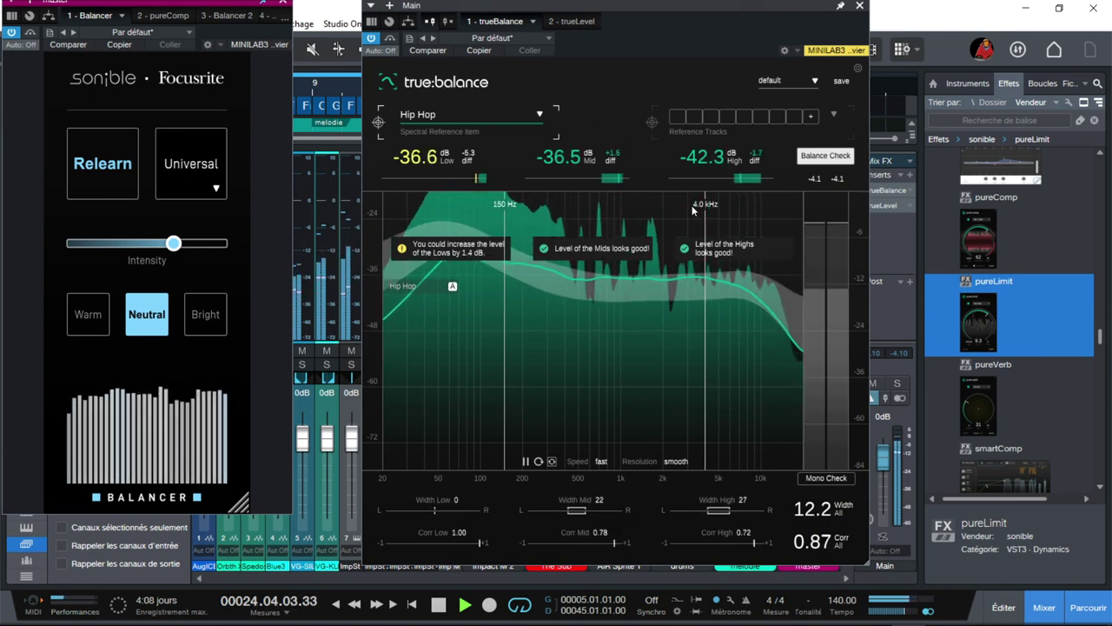
left_click(88, 314)
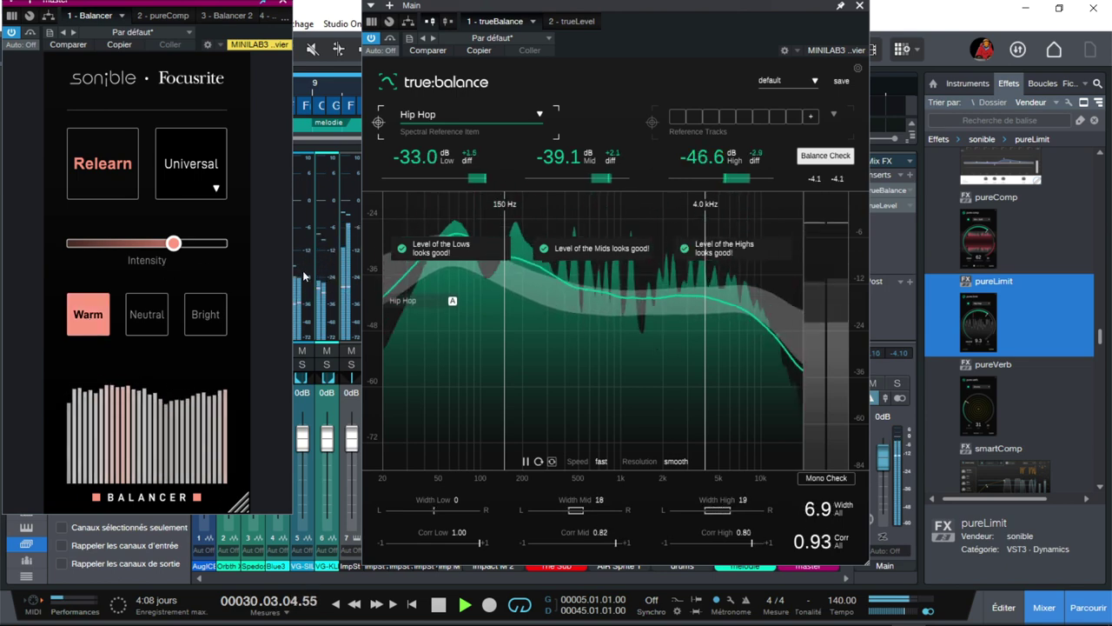
Step: Show trueLevel on the Main channel and restart its integrated loudness measurement
left_click(564, 21)
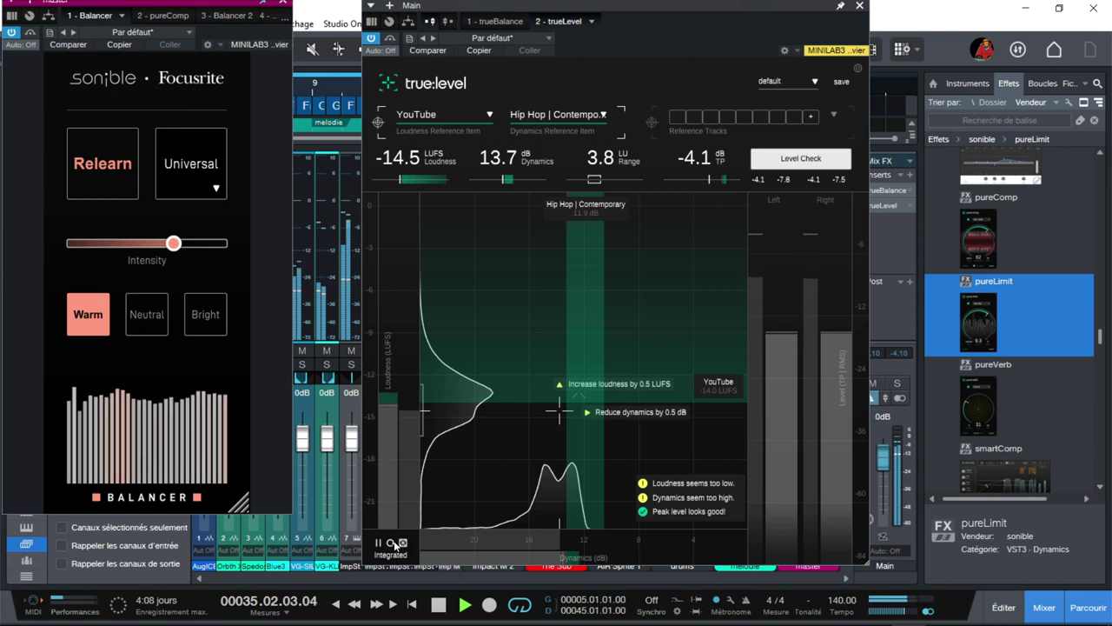
left_click(390, 542)
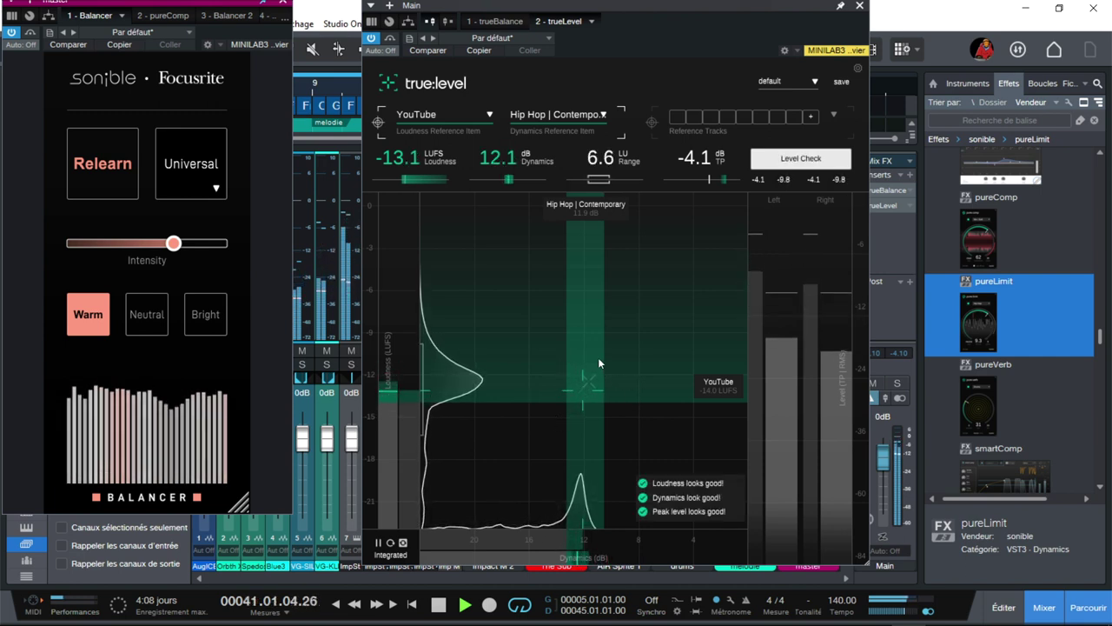
Step: Set pureComp on the master bus to the dirty style with Clarity at 37
left_click(158, 15)
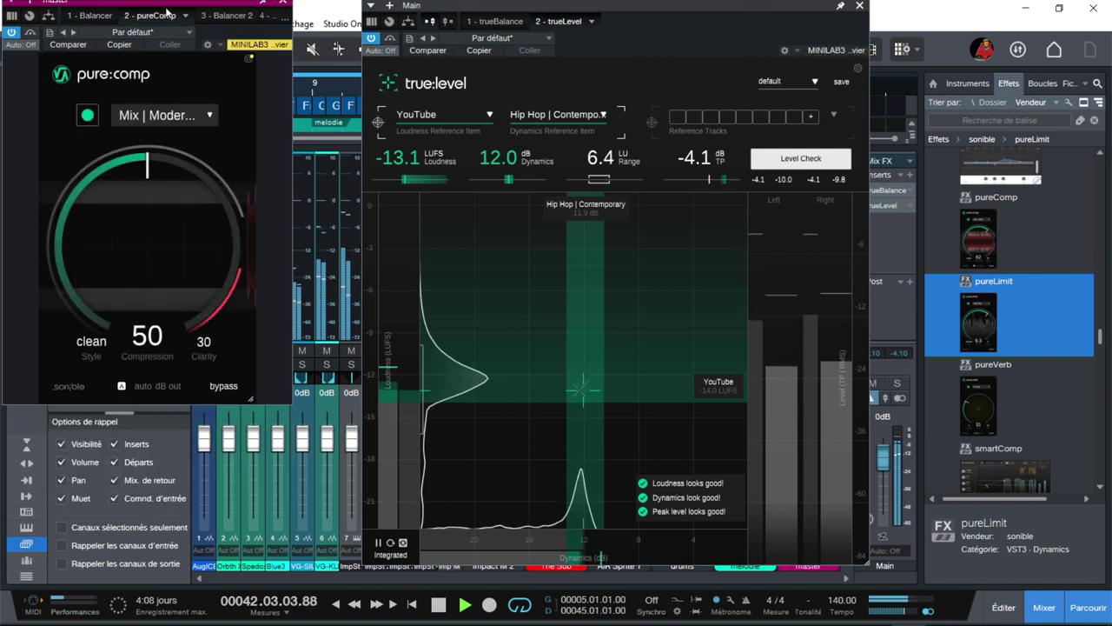
left_click(92, 342)
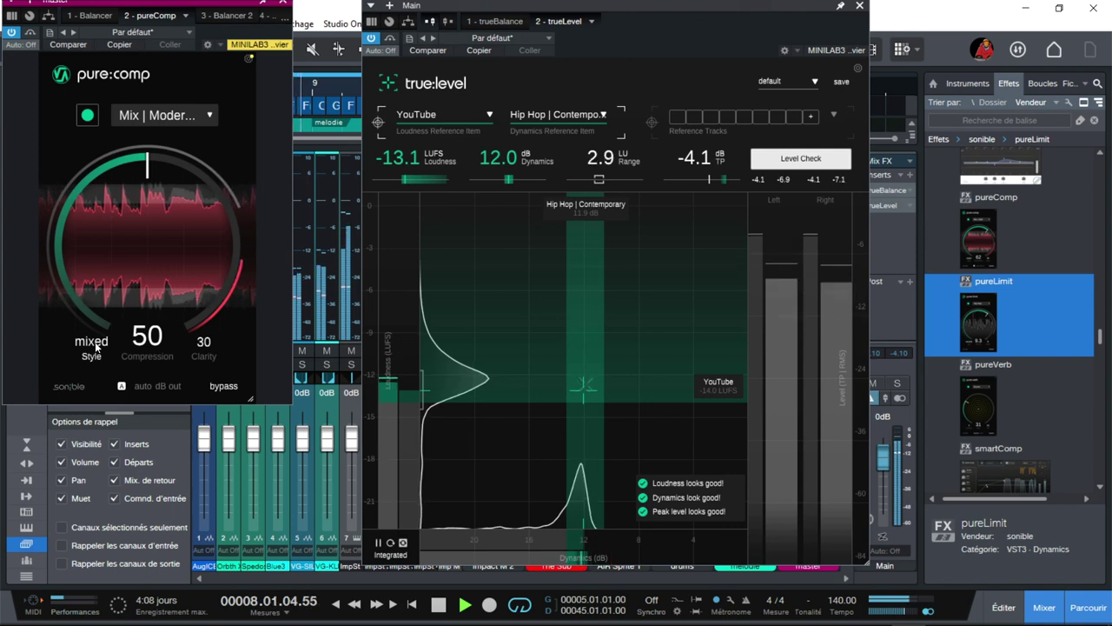
left_click(95, 342)
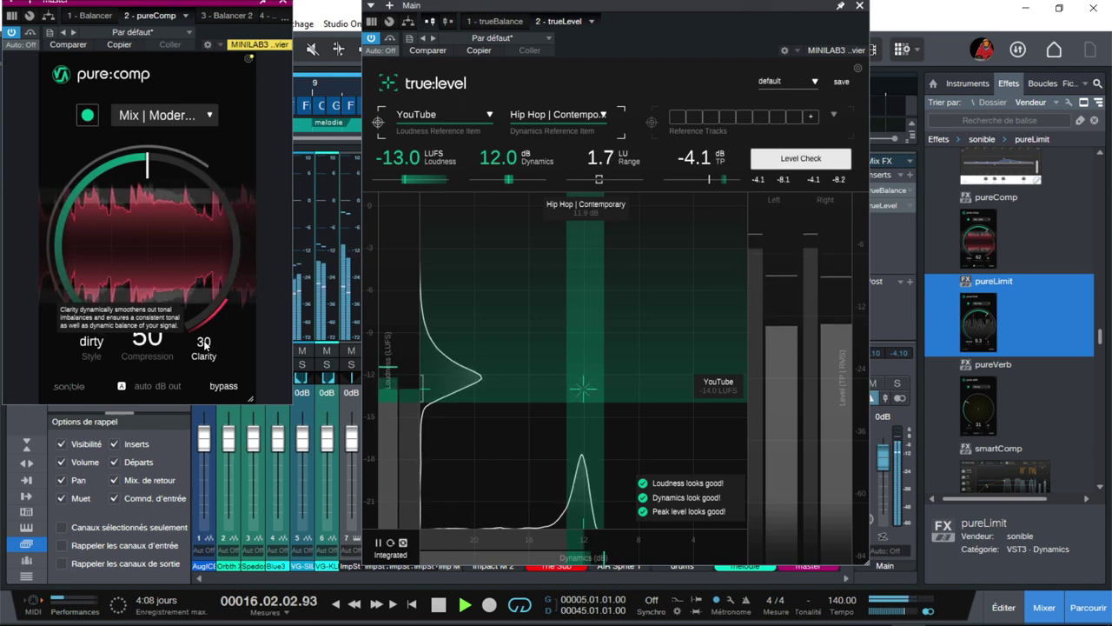
scroll(203, 340, "up", 7)
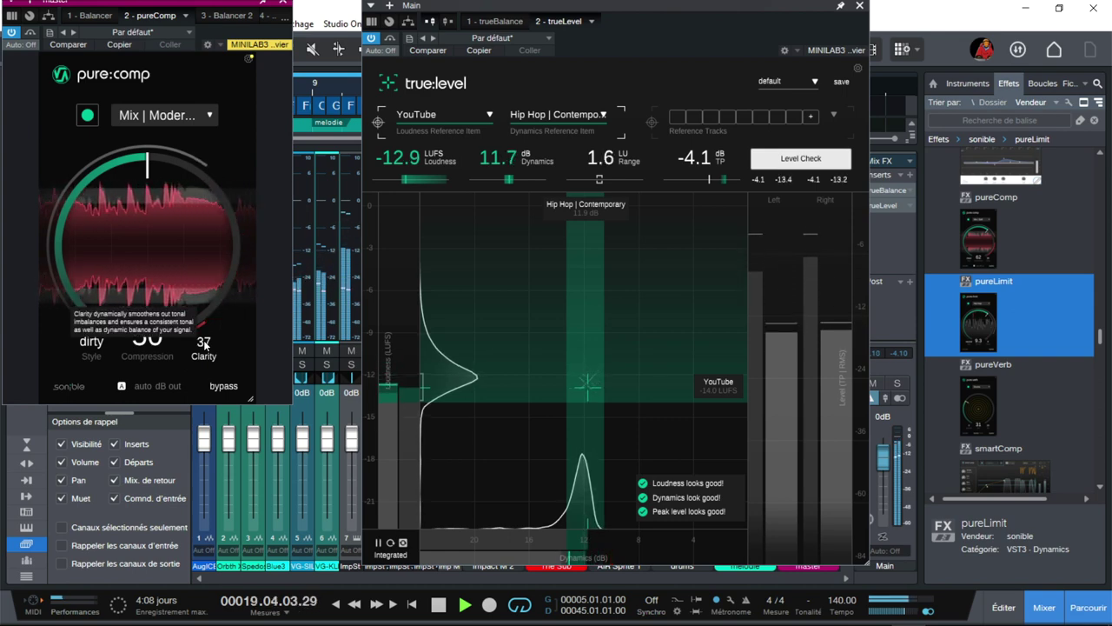
Step: Audition Bright against Neutral on the master bus's second Balancer while checking the spectrum in trueBalance
left_click(228, 16)
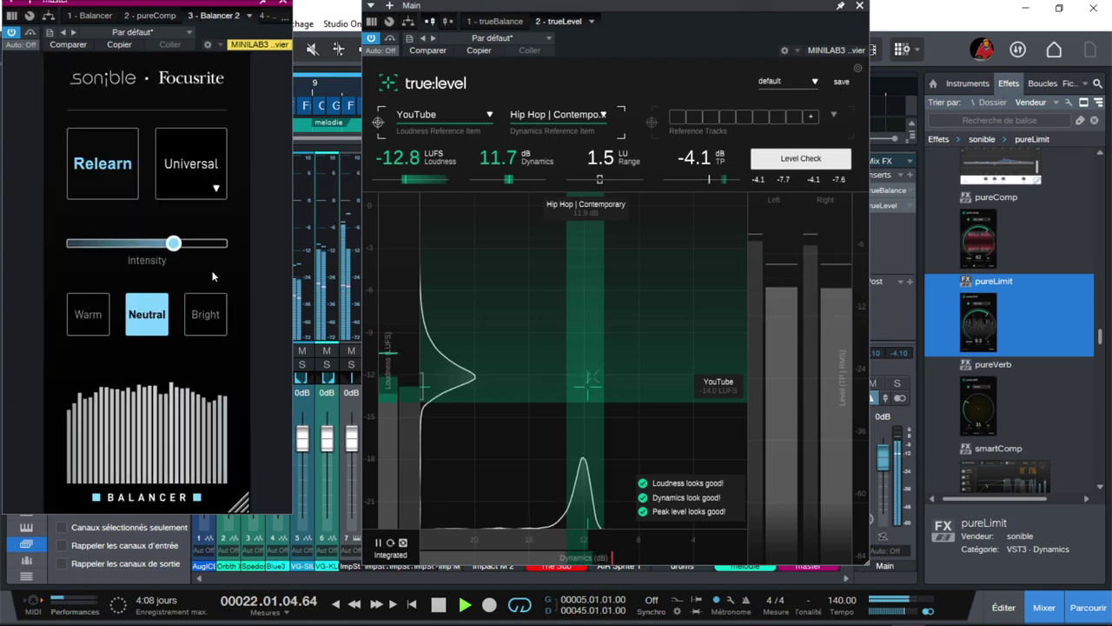
left_click(207, 327)
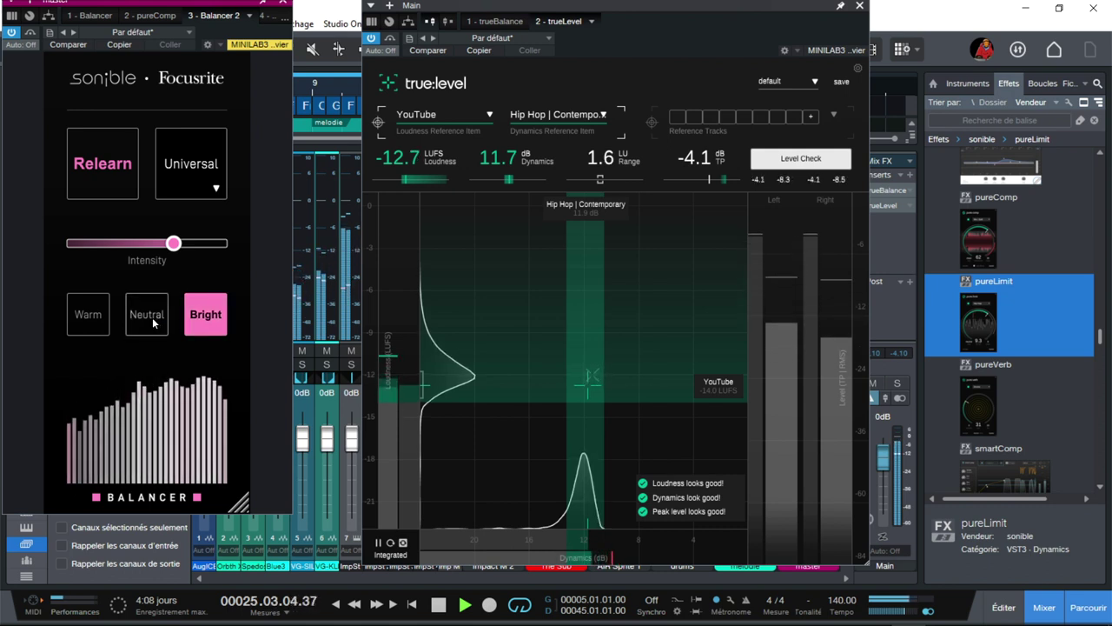
left_click(489, 26)
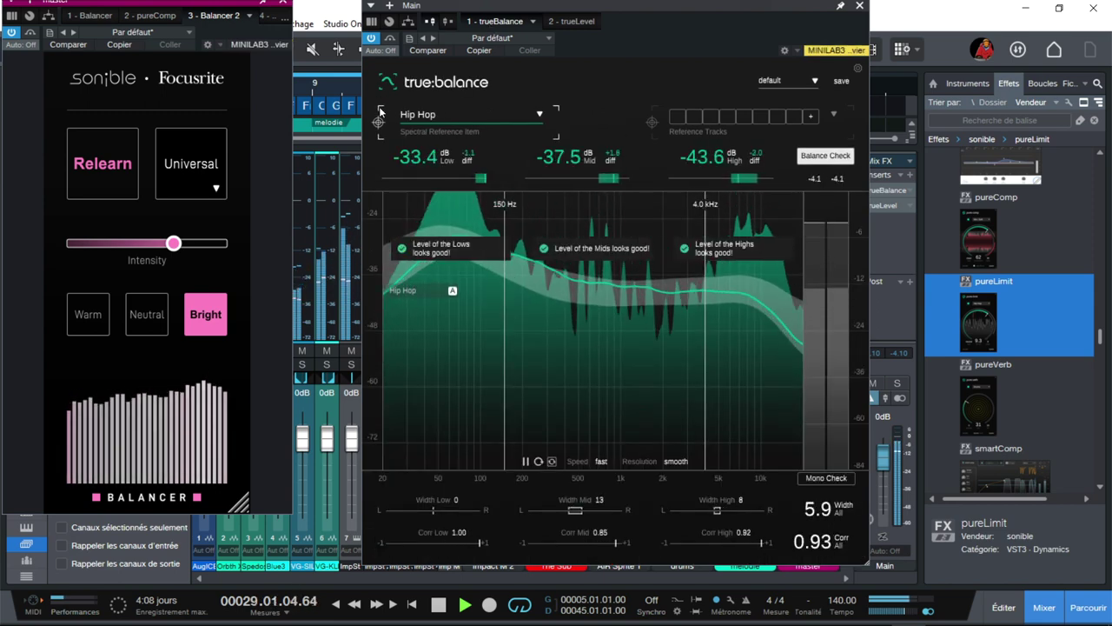
left_click(148, 326)
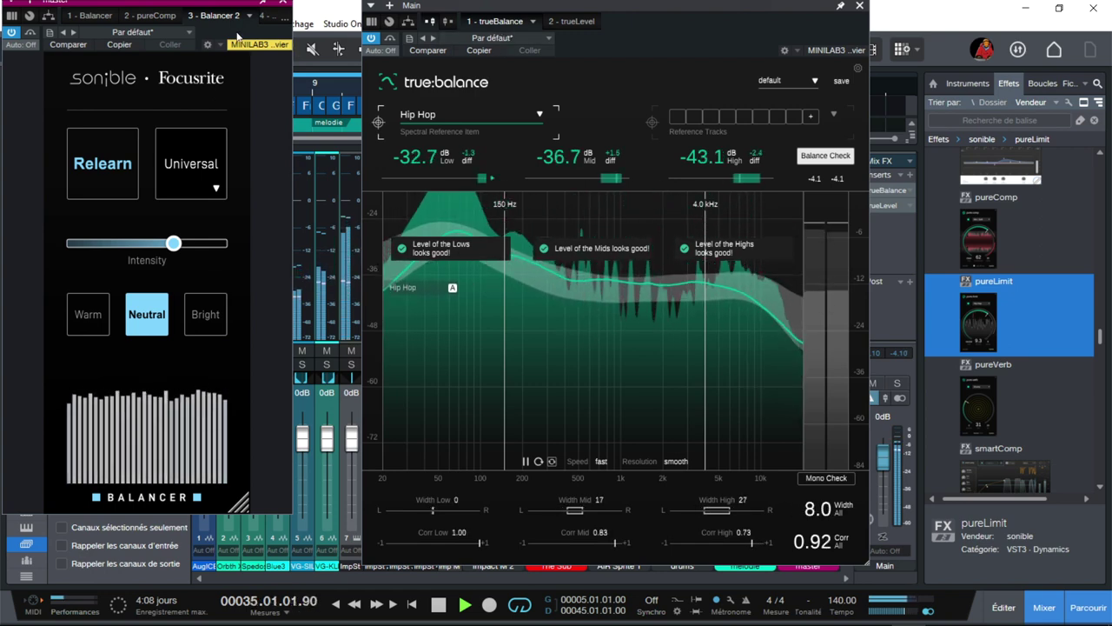
Step: Show pureLimit on the master bus alongside trueLevel and raise its Inflate amount to 12
left_click(263, 16)
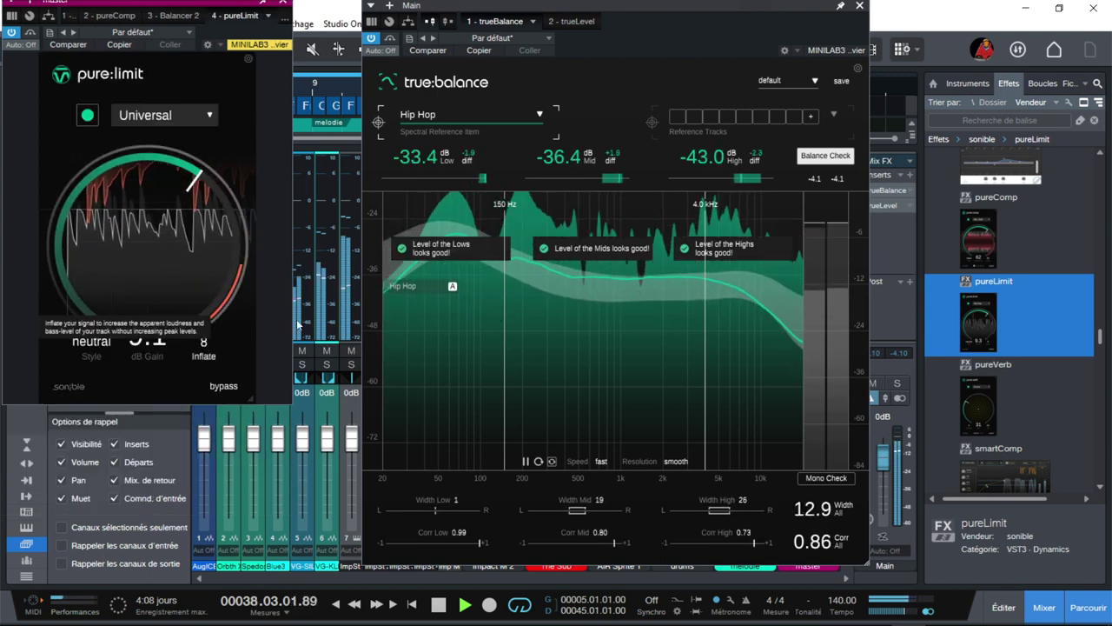
left_click(567, 21)
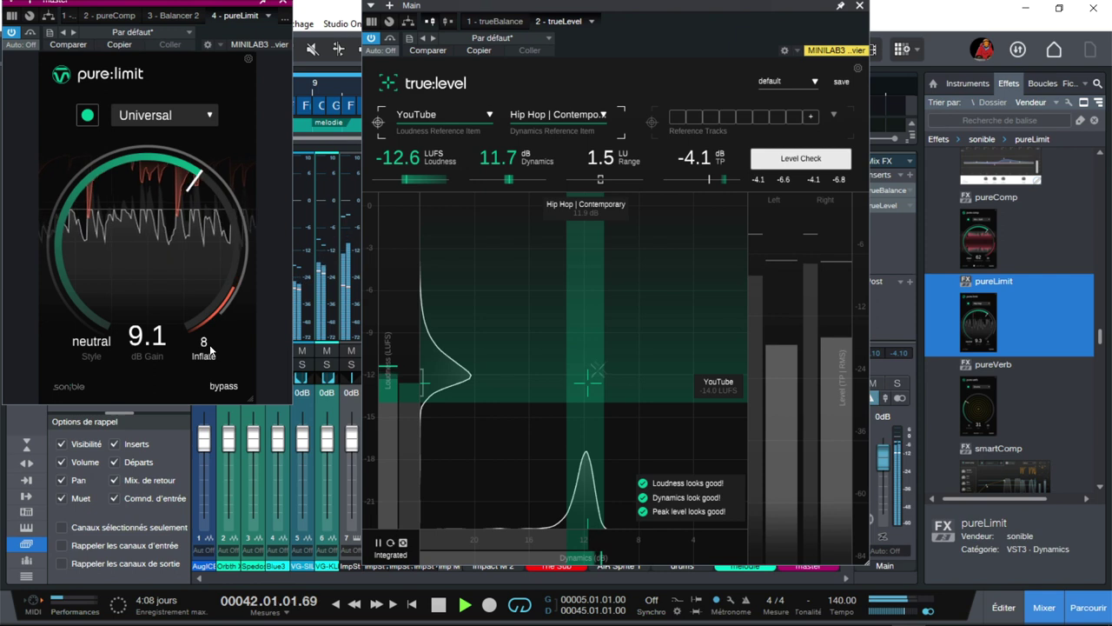
mouse_move(210, 349)
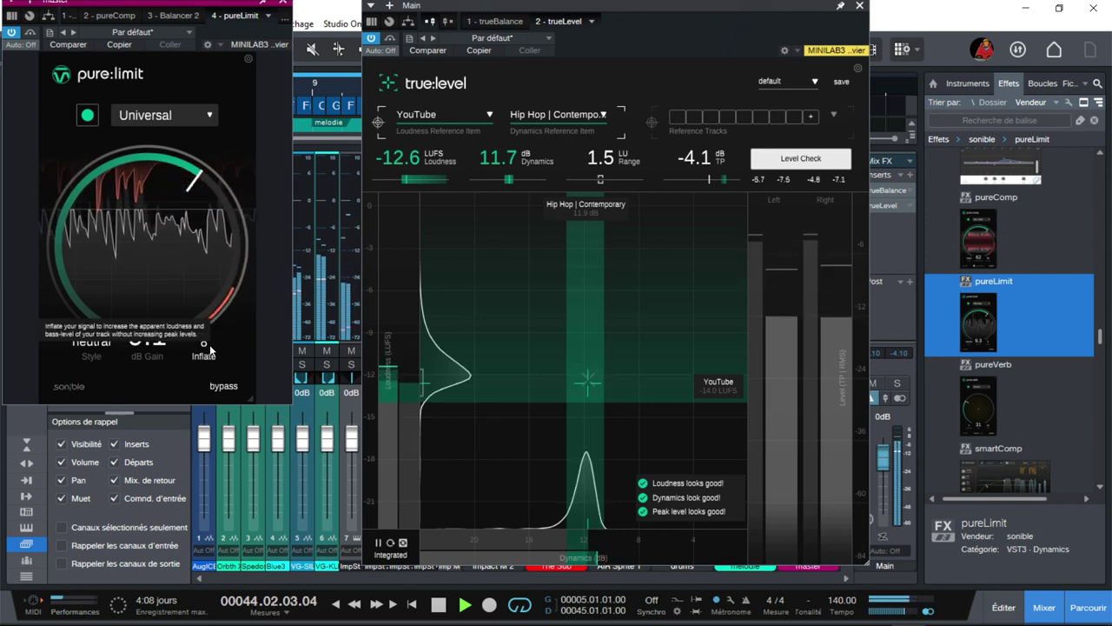
left_click(209, 344)
scroll(209, 345, "up", 3)
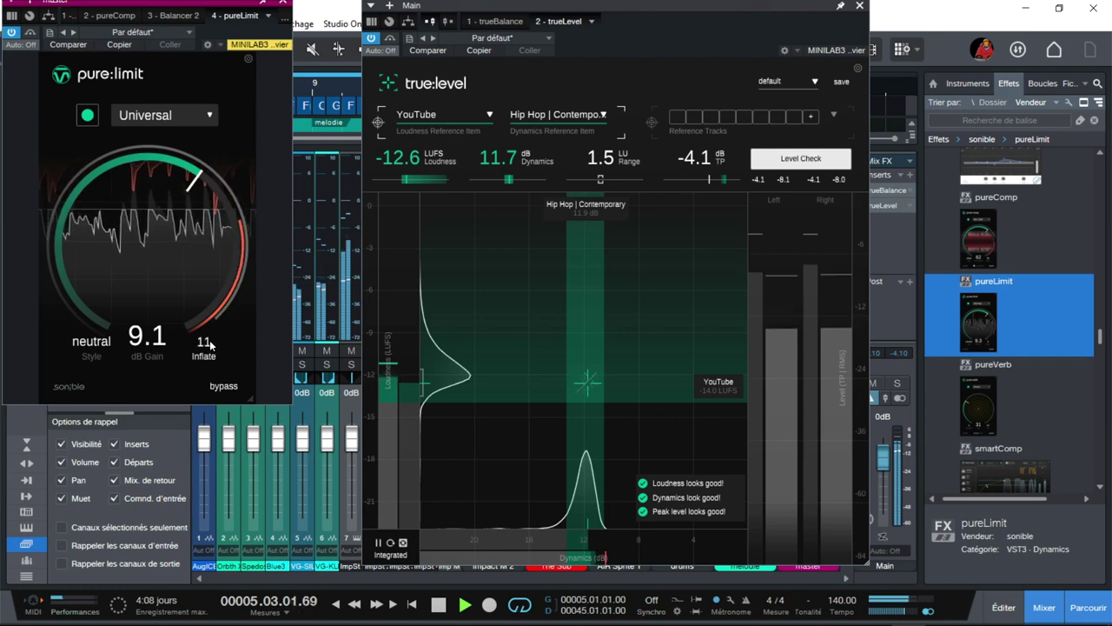
scroll(210, 344, "up", 1)
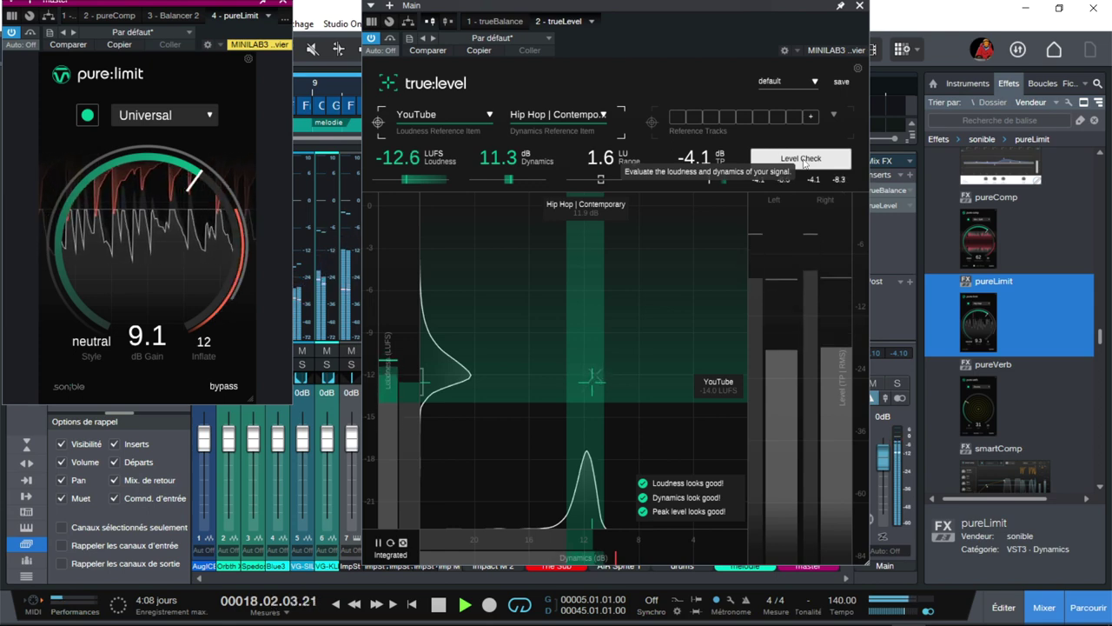
Step: Stop playback and look at the insert options for pureLimit on the master bus
key("space")
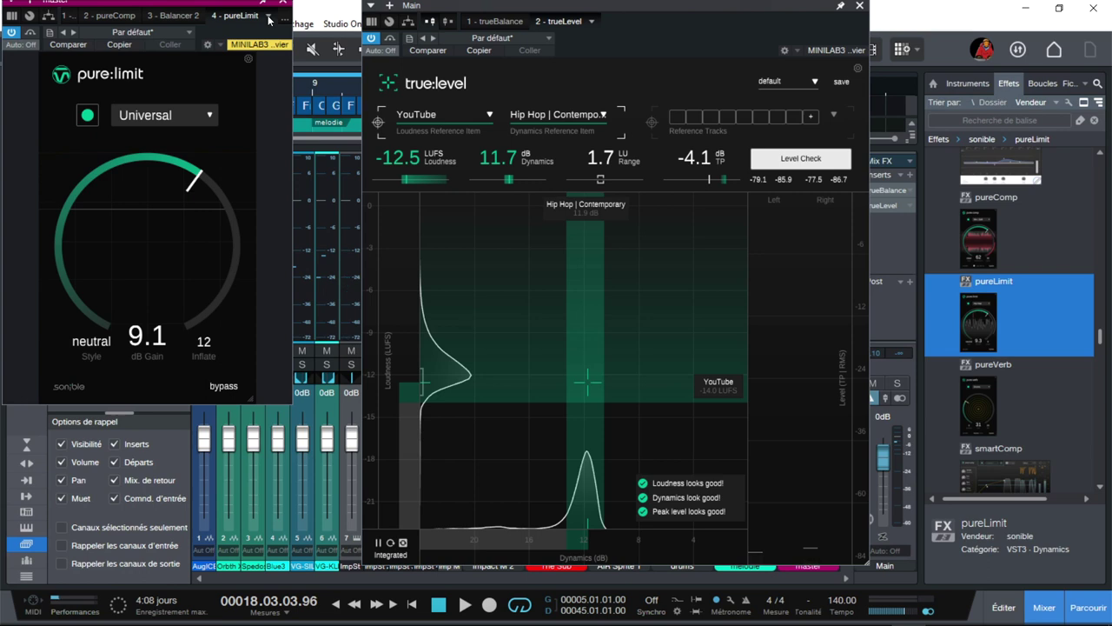
left_click(269, 19)
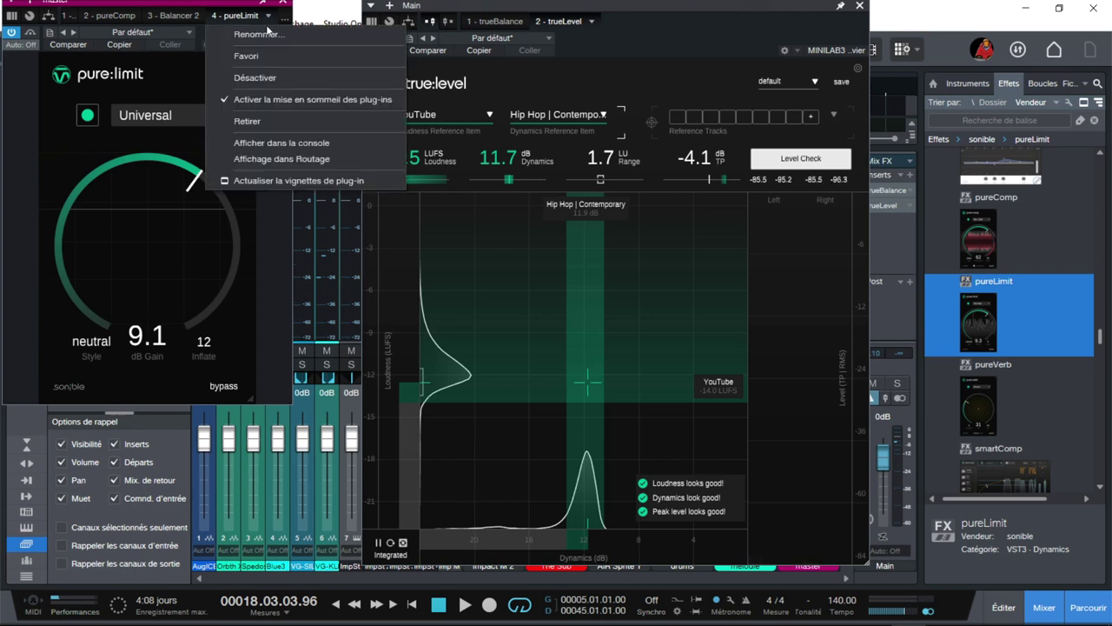
left_click(157, 89)
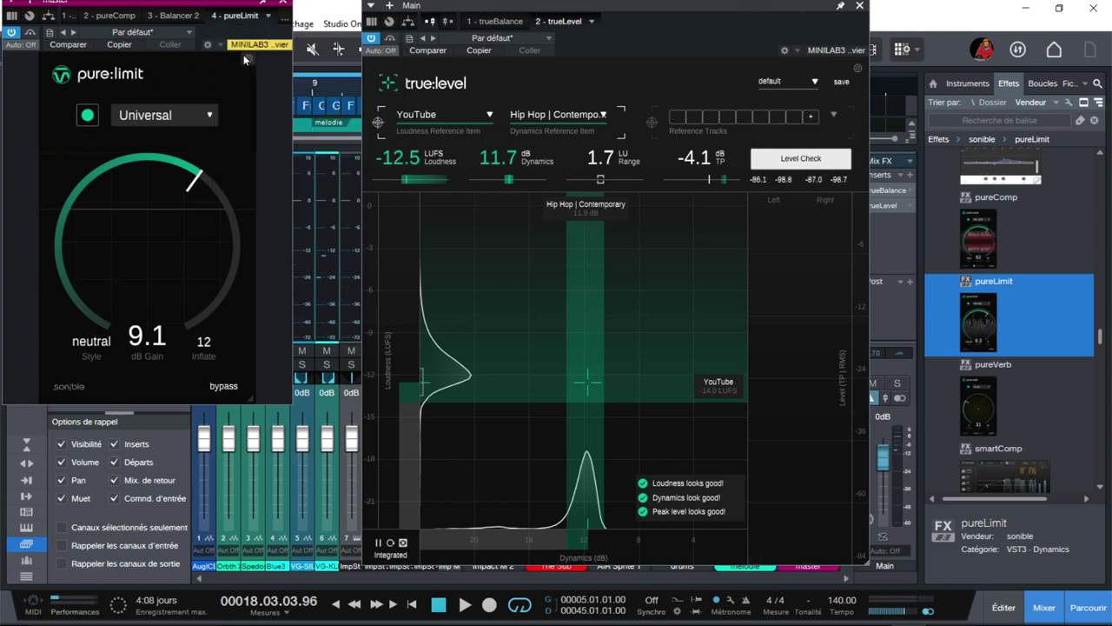
Step: Show the master bus's WLM Plus Stereo beside trueLevel, reset its readings and play the song to compare loudness
left_click(286, 21)
left_click(231, 99)
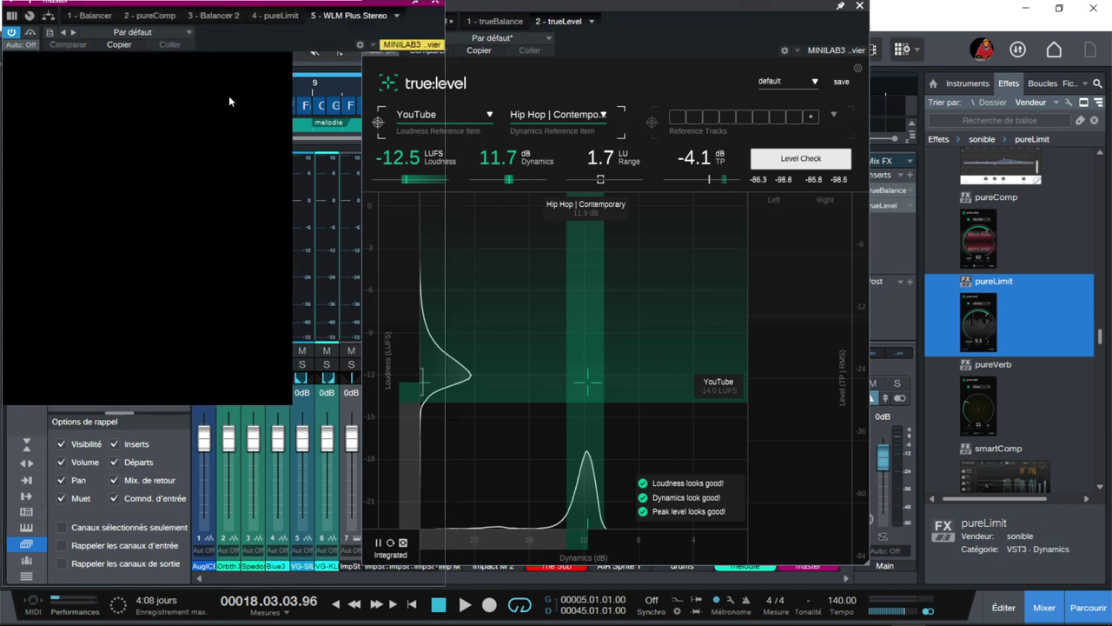
left_click_drag(583, 7, 676, 7)
left_click(403, 226)
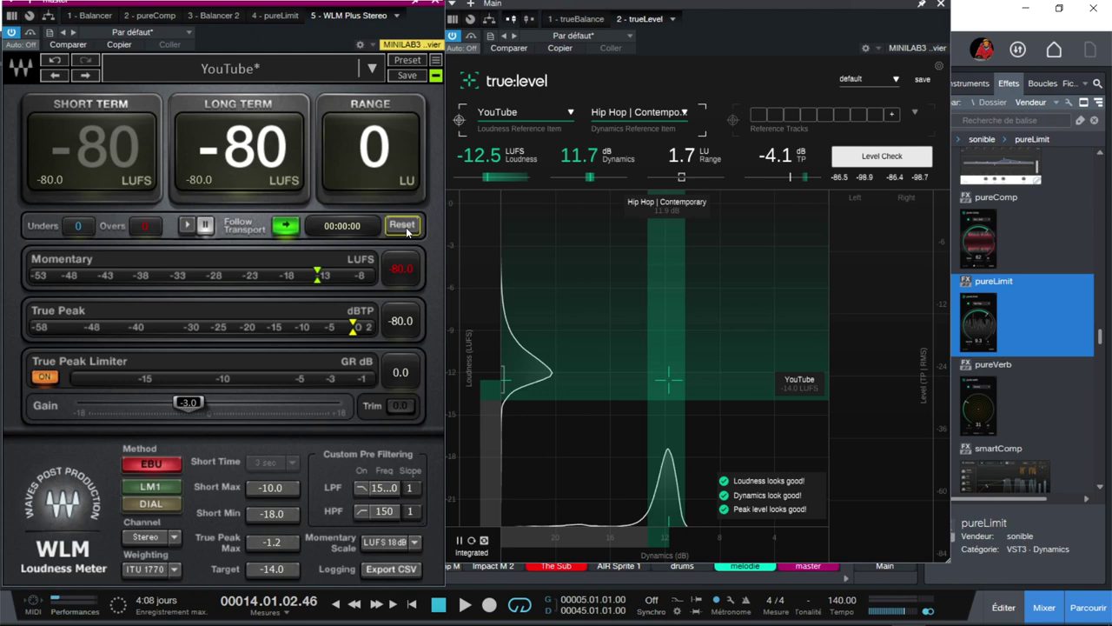
key("space")
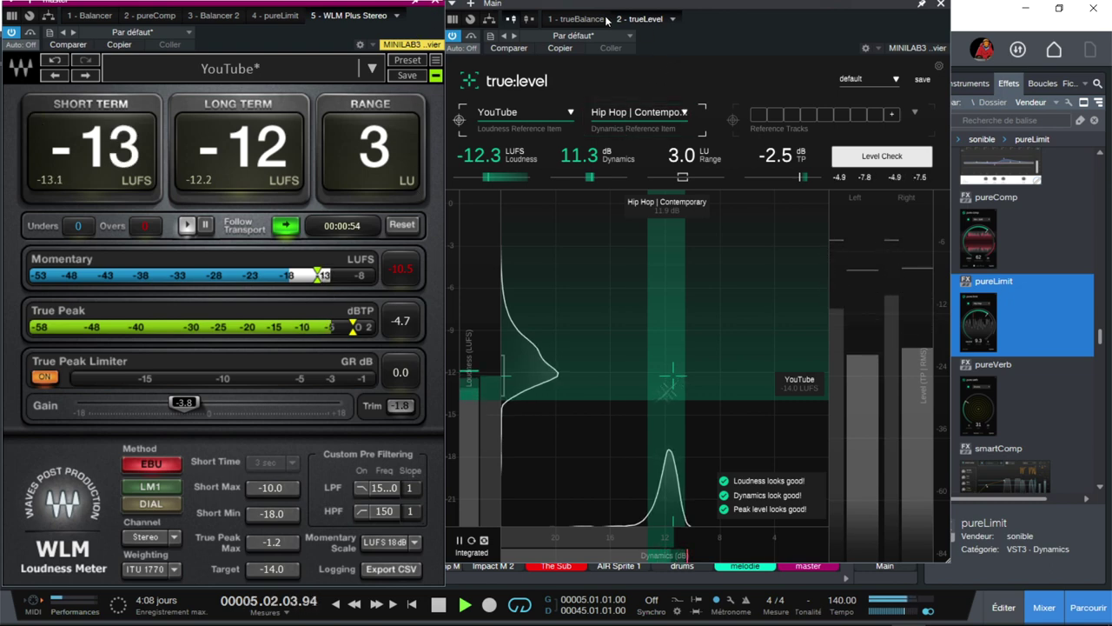
Step: Check the mix's spectral balance in trueBalance on the main output and run its mono check
left_click(573, 20)
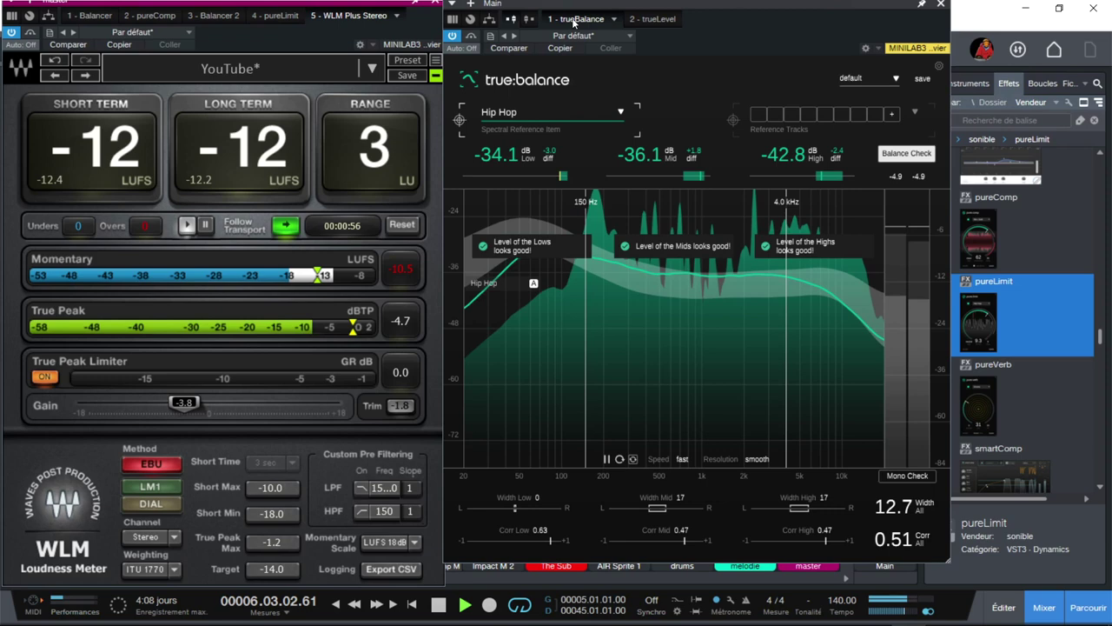
left_click(902, 476)
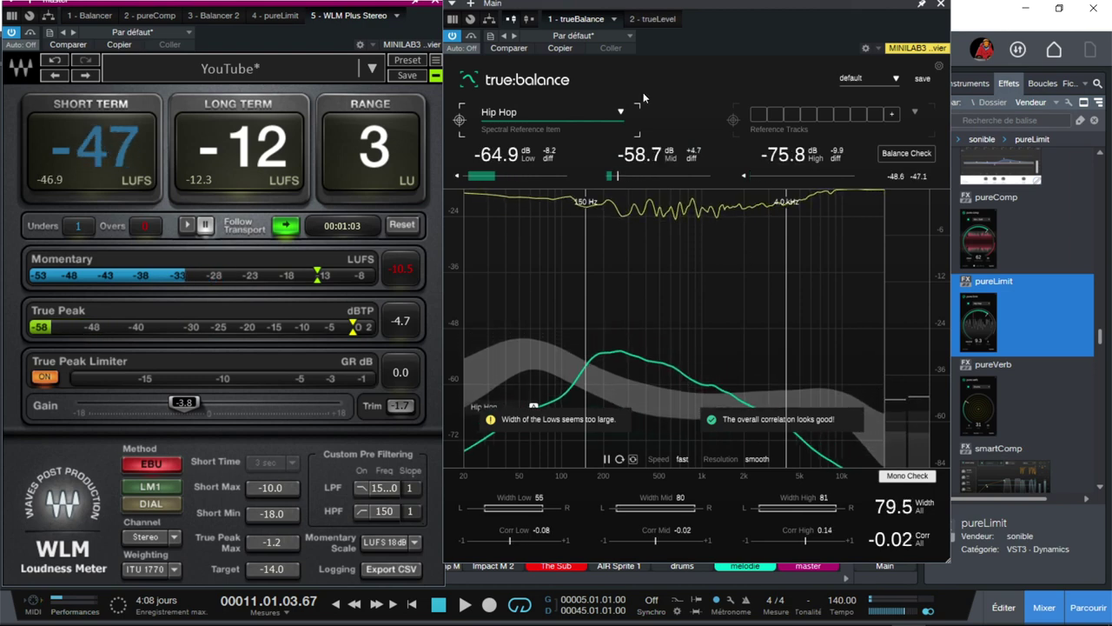
Step: Review the settings of the first Balancer, pureComp and the second Balancer on the master bus
left_click(91, 16)
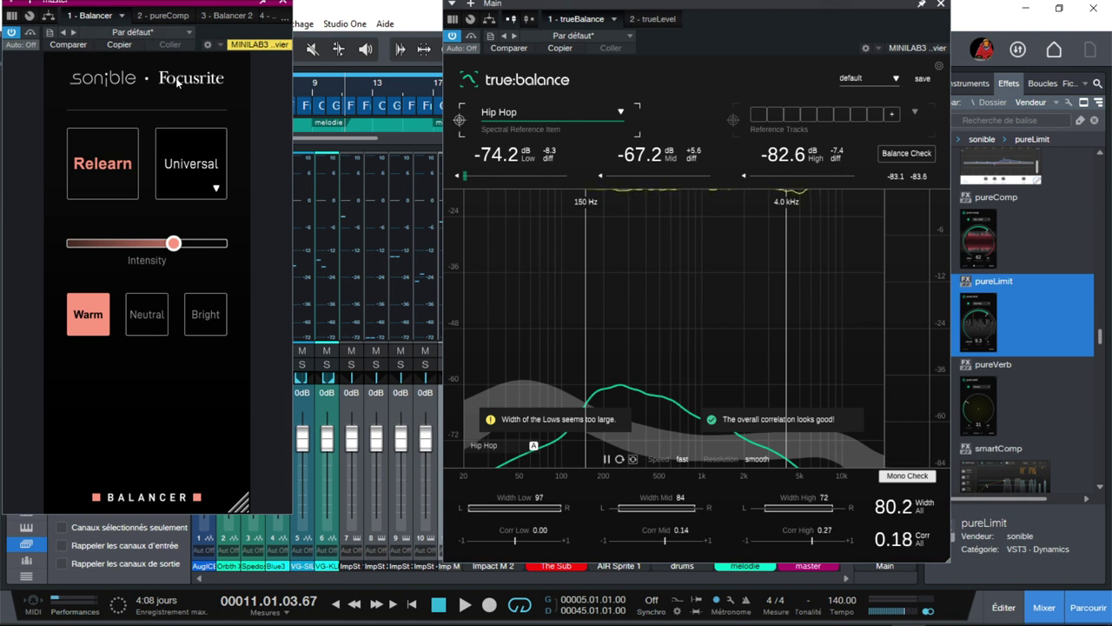
left_click(162, 16)
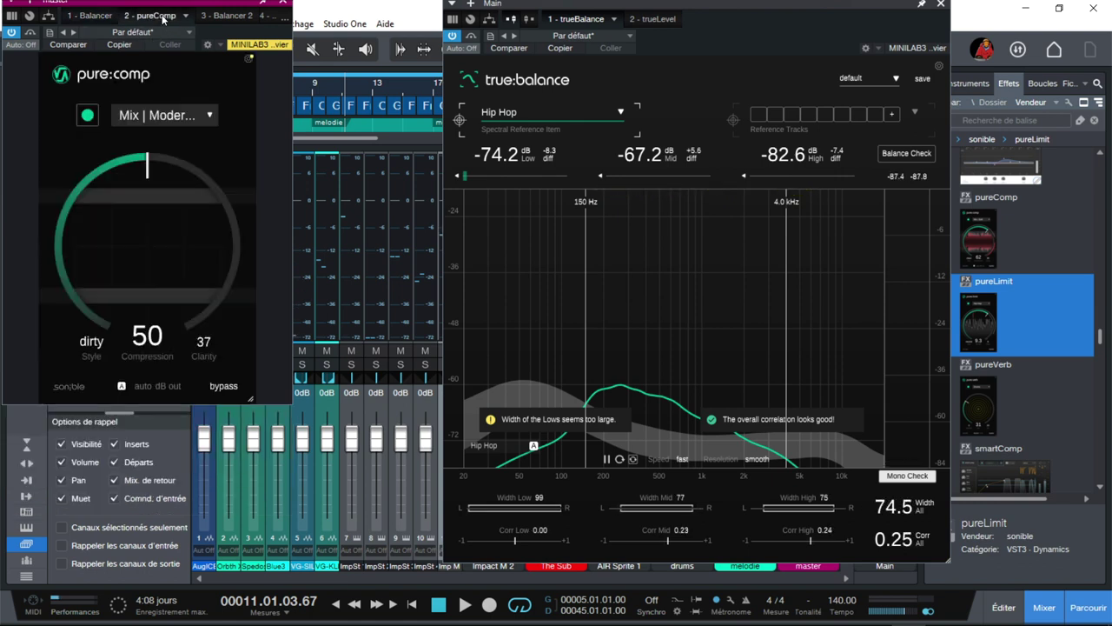
left_click(227, 16)
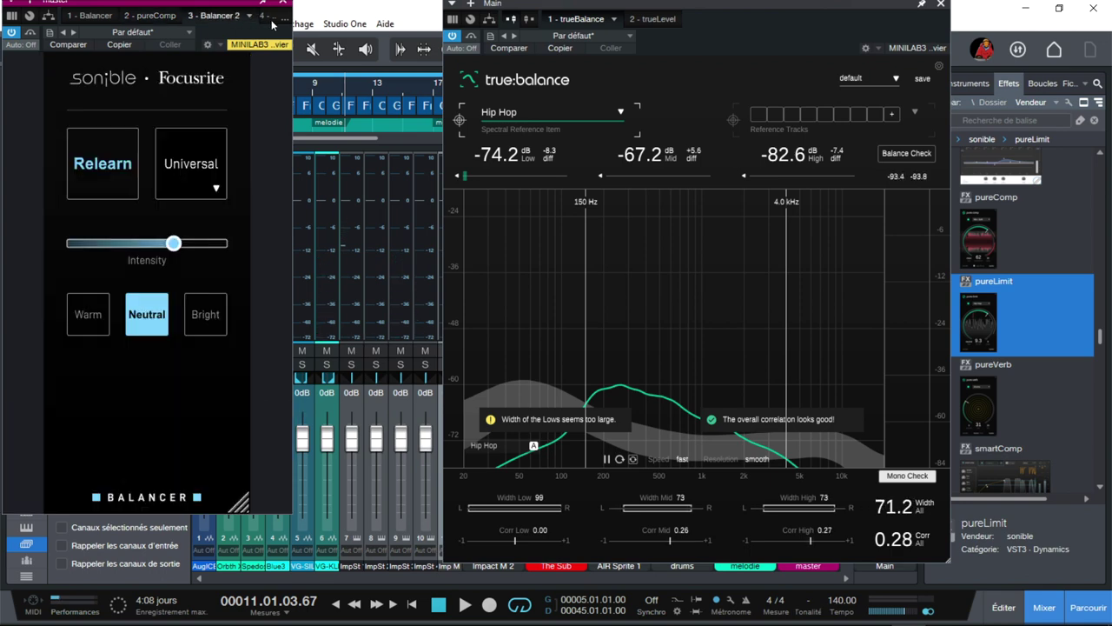